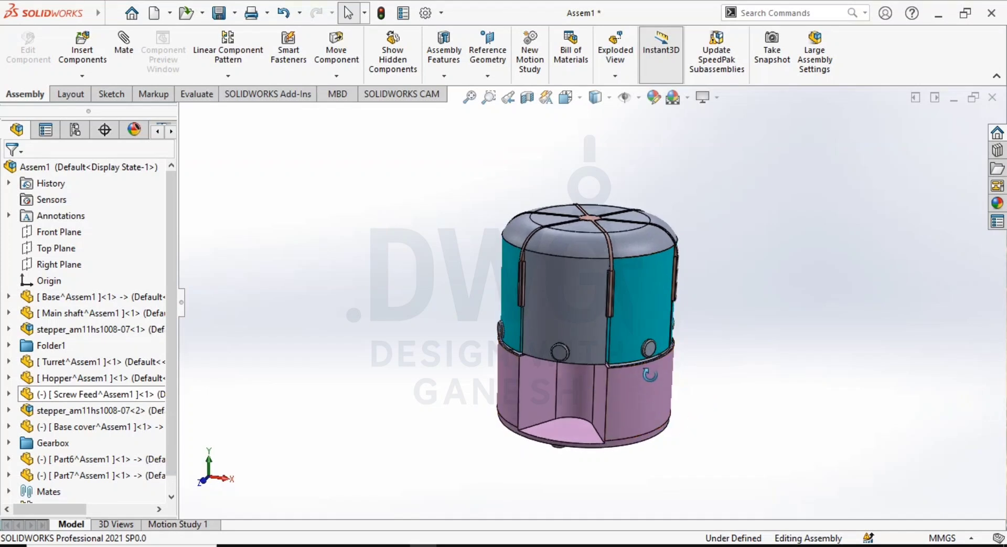
# - Inspect the assembly's exterior from several angles, including the domed top, the teal hoppers and the pink base
pyautogui.moveTo(659, 411); pyautogui.dragTo(632, 405, button='middle')
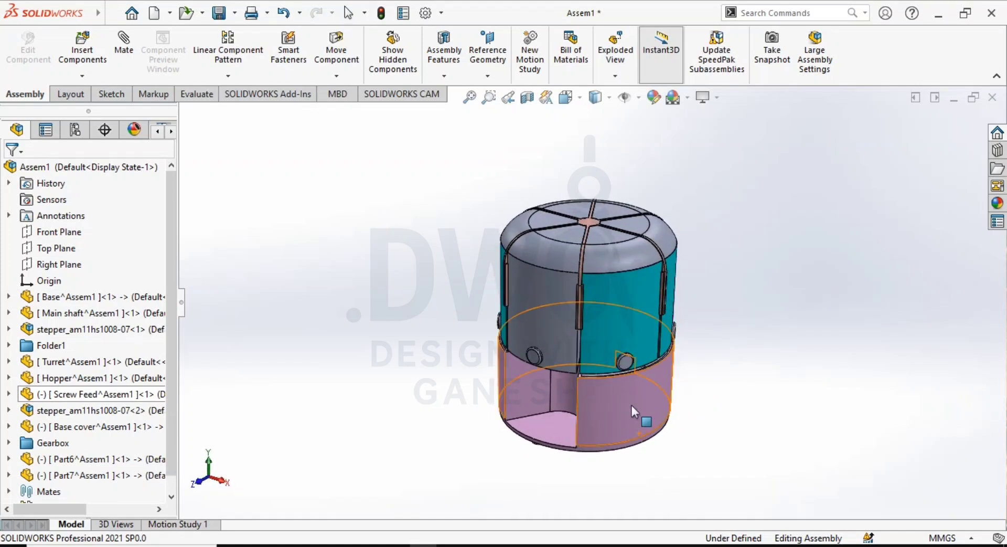
pyautogui.scroll(-3, 663, 398)
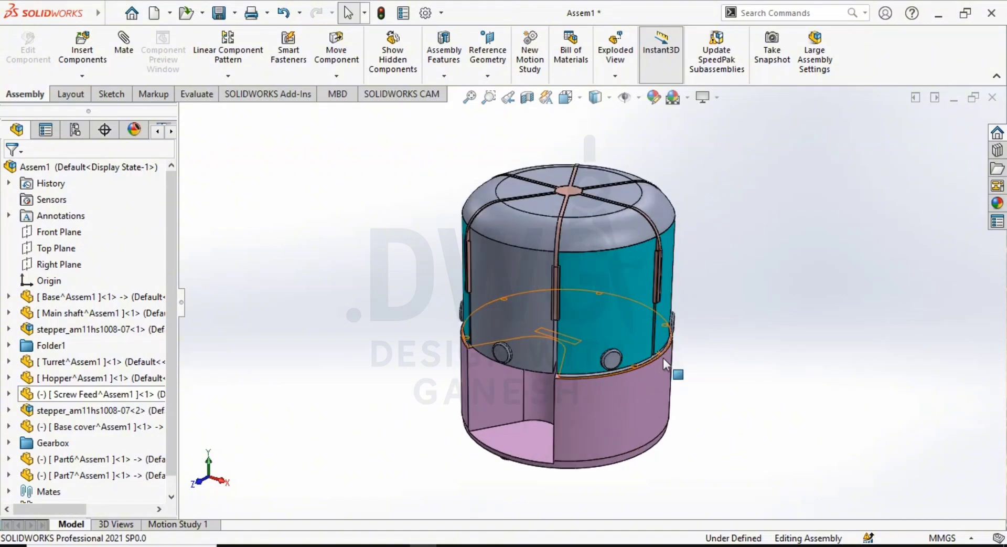
pyautogui.moveTo(613, 325)
pyautogui.mouseDown(button='middle')
pyautogui.moveTo(602, 286)
pyautogui.moveTo(594, 313)
pyautogui.moveTo(632, 327)
pyautogui.moveTo(632, 339)
pyautogui.moveTo(619, 322)
pyautogui.mouseUp(button='middle')
pyautogui.scroll(1, 636, 334)
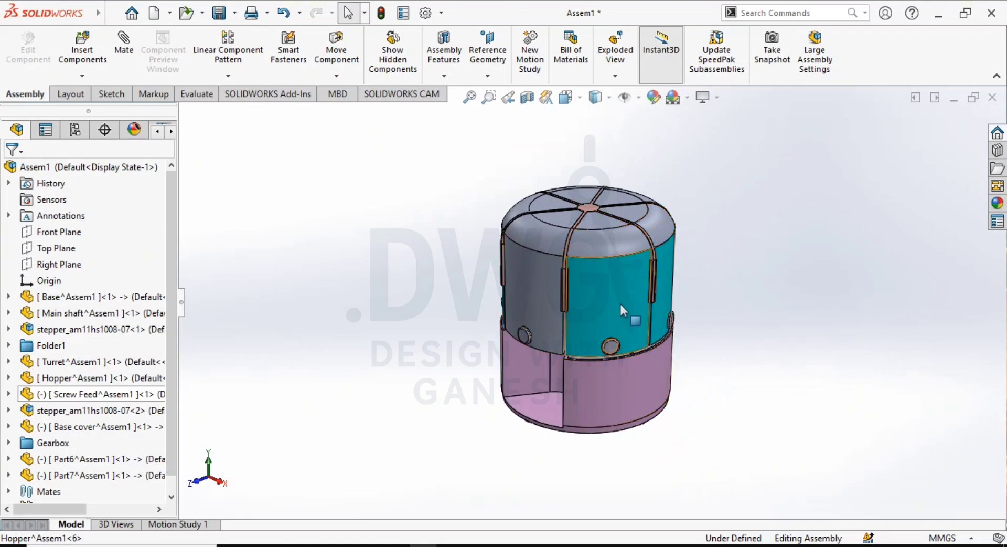
pyautogui.moveTo(615, 350); pyautogui.dragTo(574, 297, button='middle')
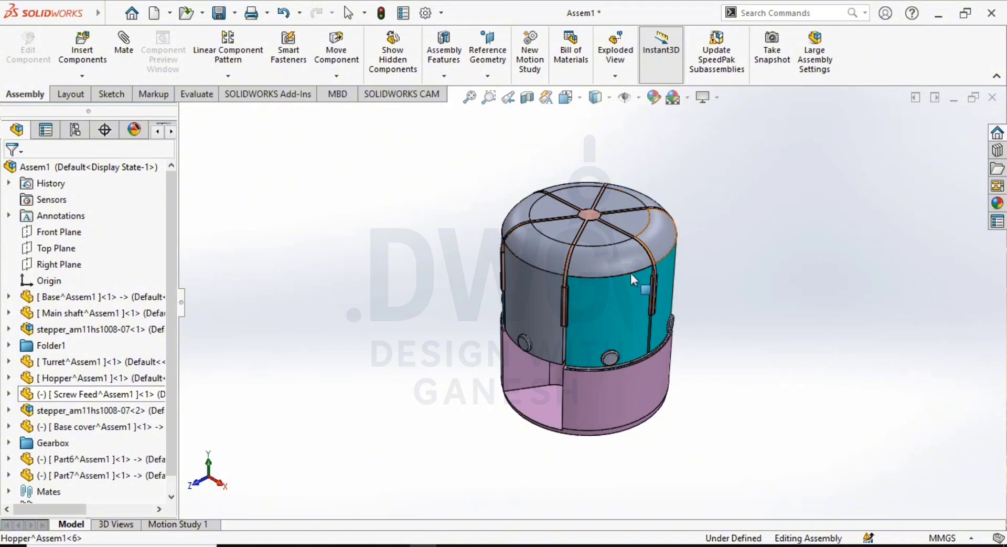
pyautogui.scroll(3, 617, 385)
pyautogui.moveTo(613, 384); pyautogui.dragTo(606, 336, button='middle')
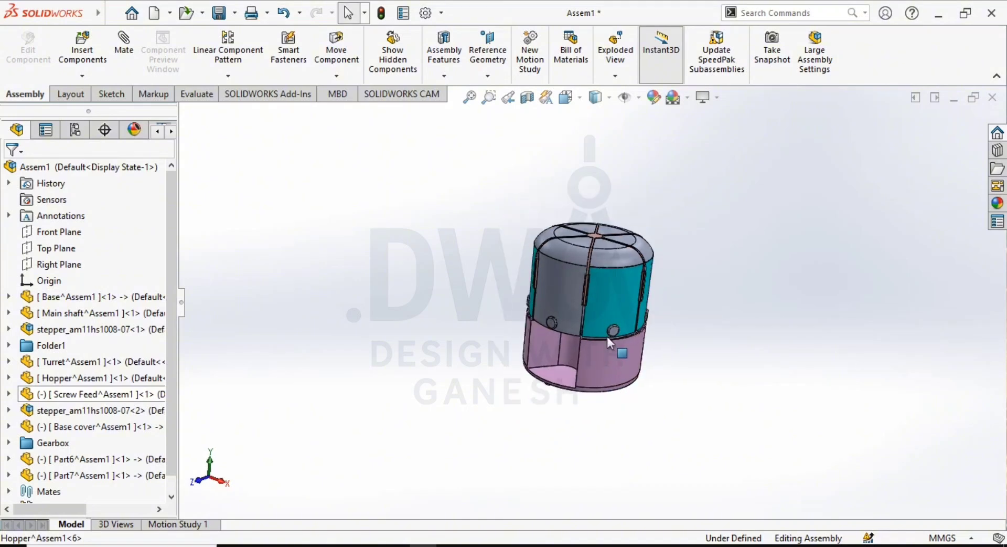
pyautogui.scroll(-4, 611, 337)
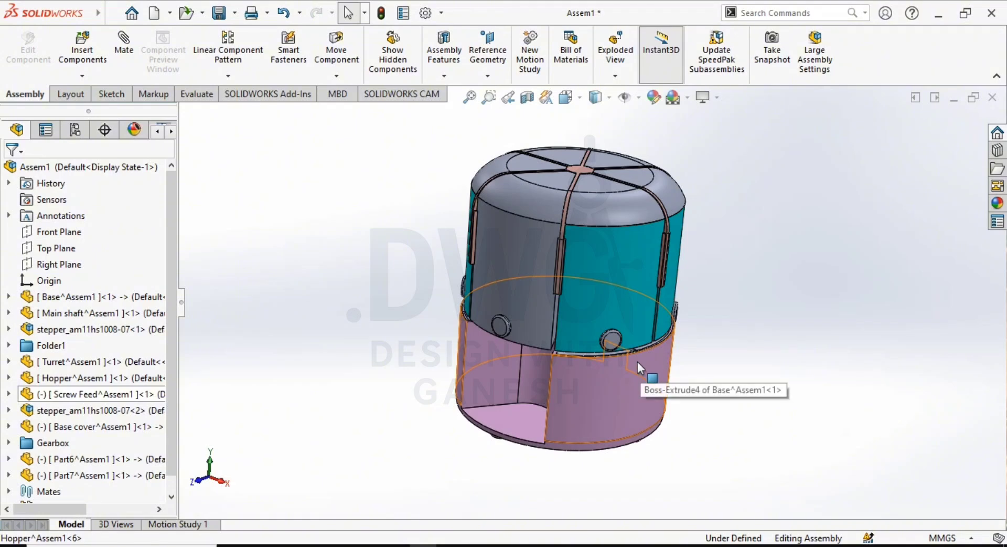
pyautogui.moveTo(635, 363); pyautogui.dragTo(609, 339, button='middle')
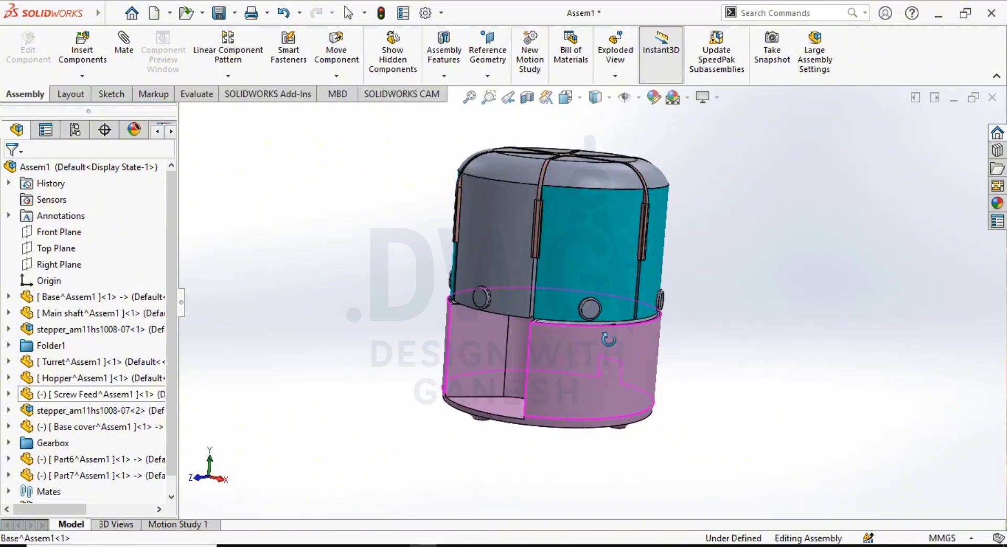
pyautogui.click(609, 286)
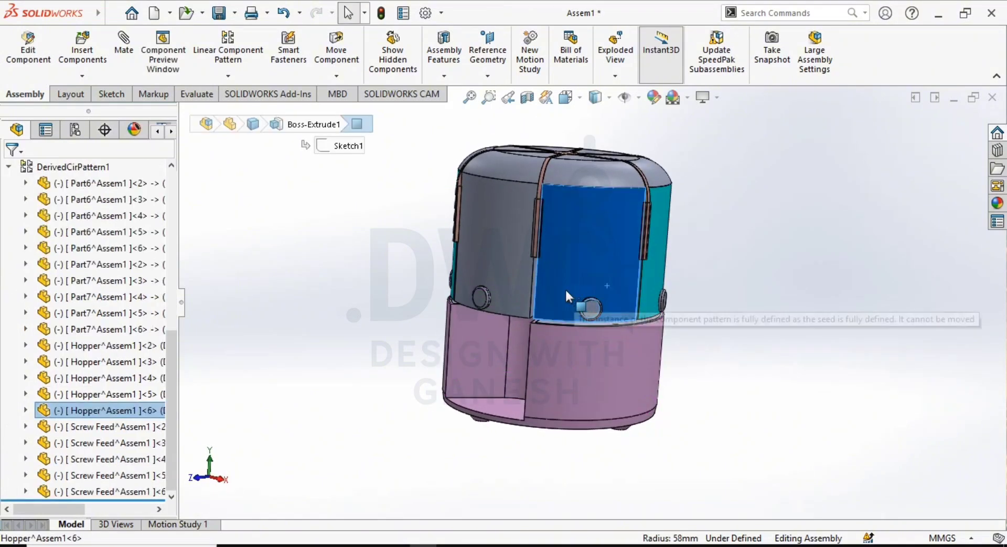
pyautogui.click(718, 437)
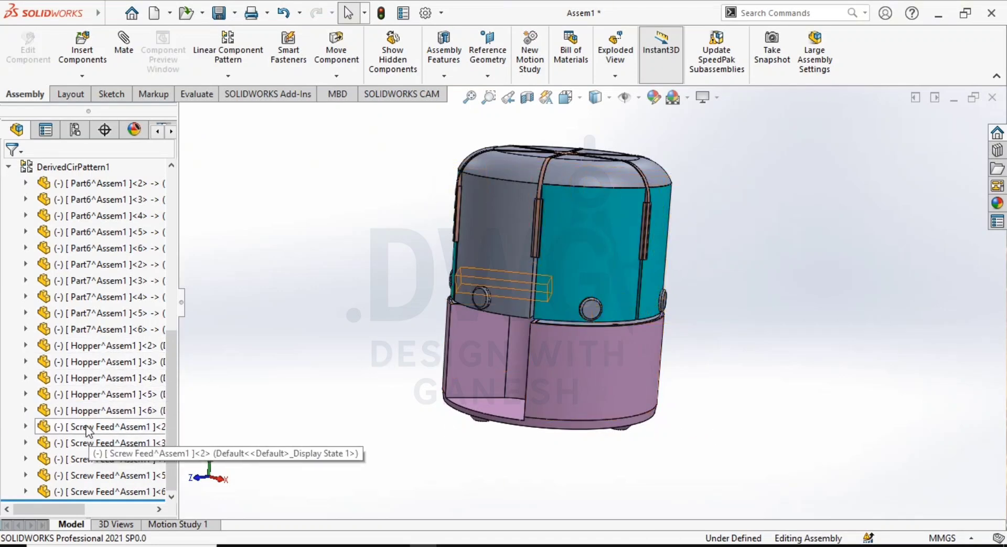
# - Collapse the derived circular pattern and suppress all mates in the Mates folder, from InPlace1 through Lock2
pyautogui.scroll(4, 121, 367)
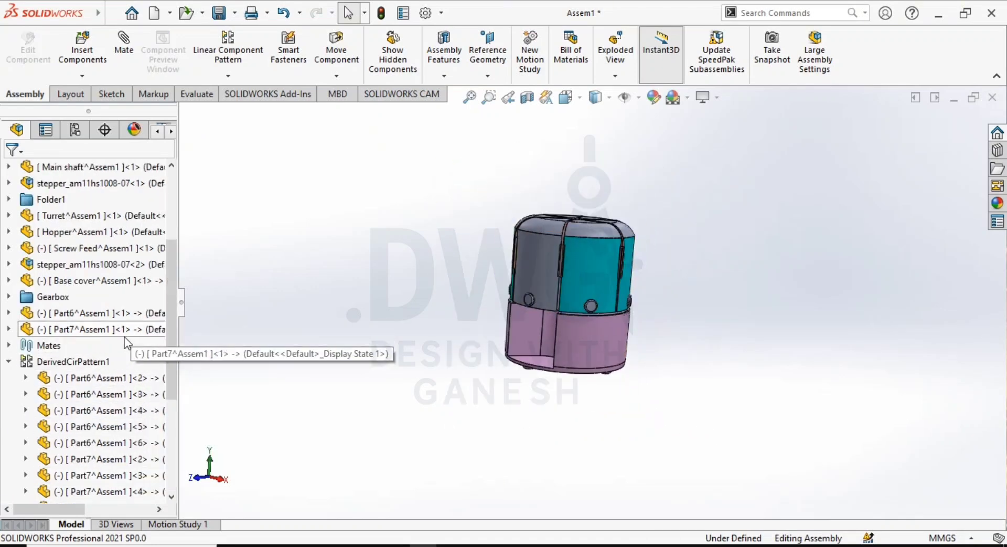
pyautogui.click(8, 361)
pyautogui.doubleClick(39, 477)
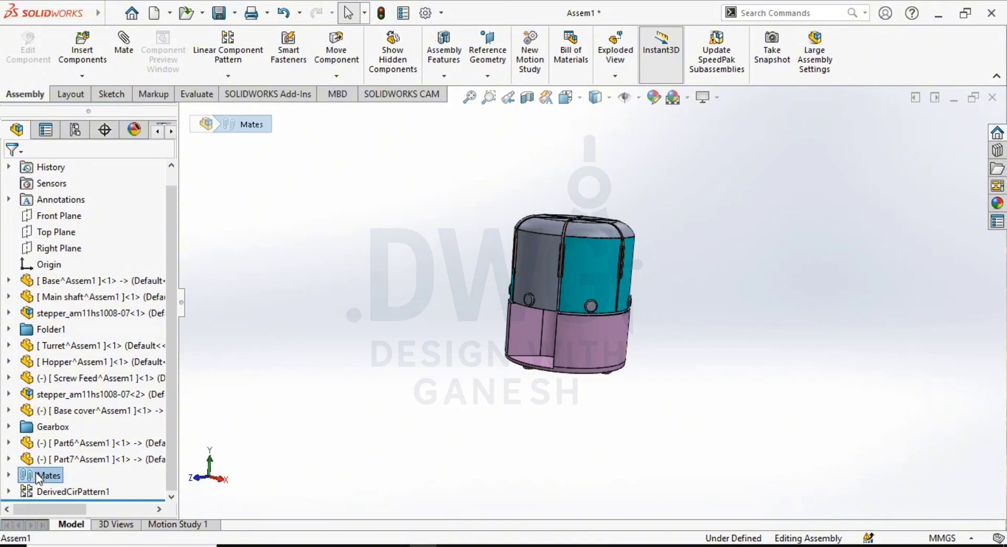
pyautogui.scroll(-15, 65, 365)
pyautogui.scroll(-3, 82, 349)
pyautogui.scroll(15, 87, 349)
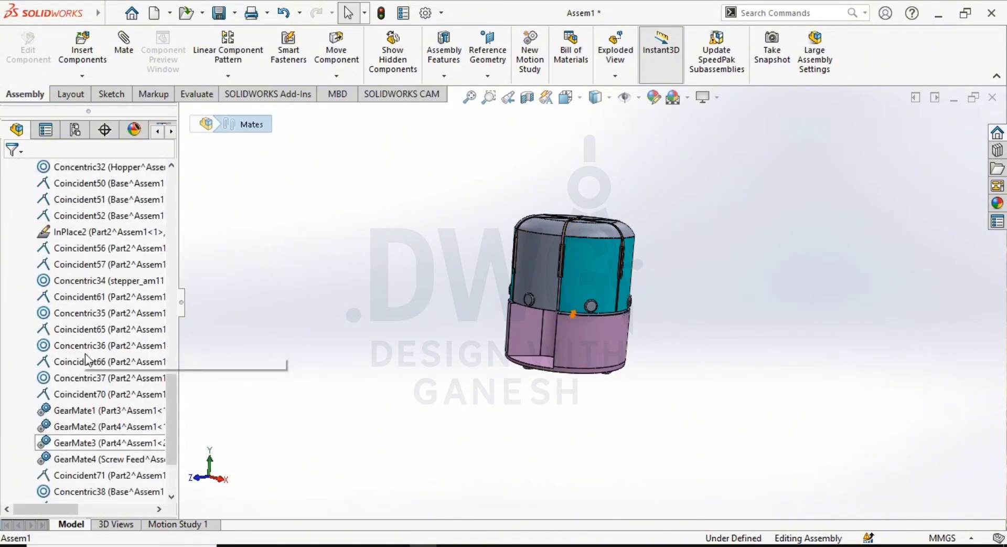
pyautogui.click(78, 344)
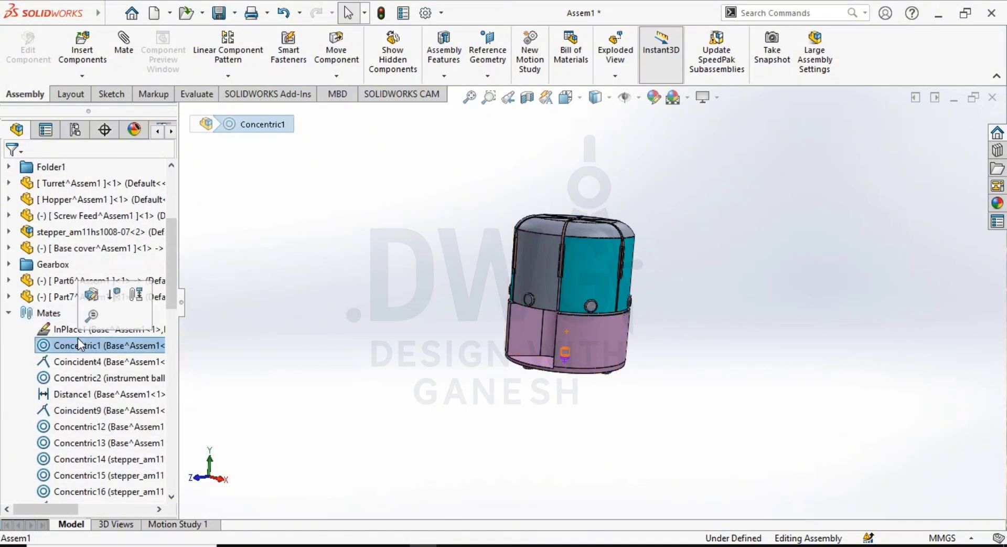
pyautogui.click(59, 329)
pyautogui.scroll(-15, 81, 365)
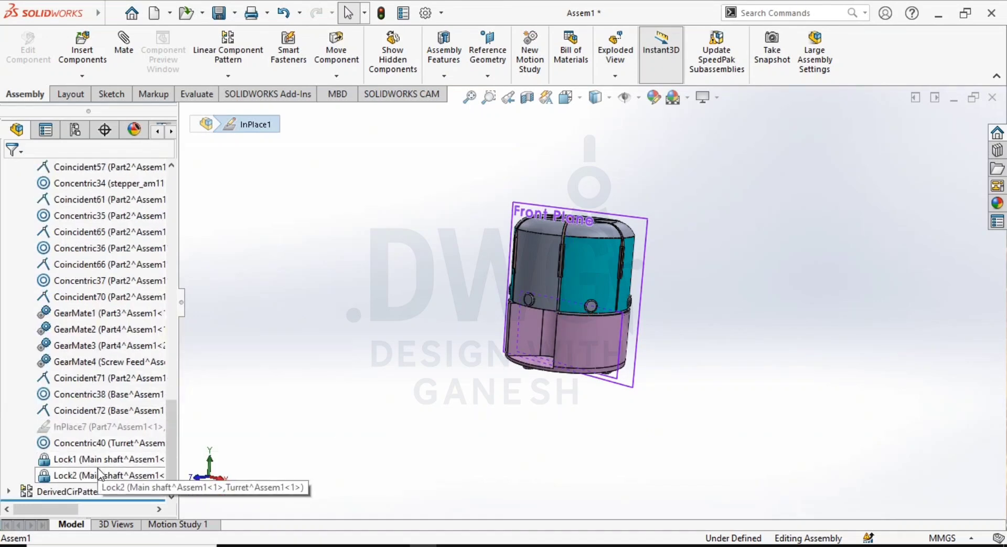
pyautogui.keyDown('shift'); pyautogui.click(94, 441); pyautogui.keyUp('shift')
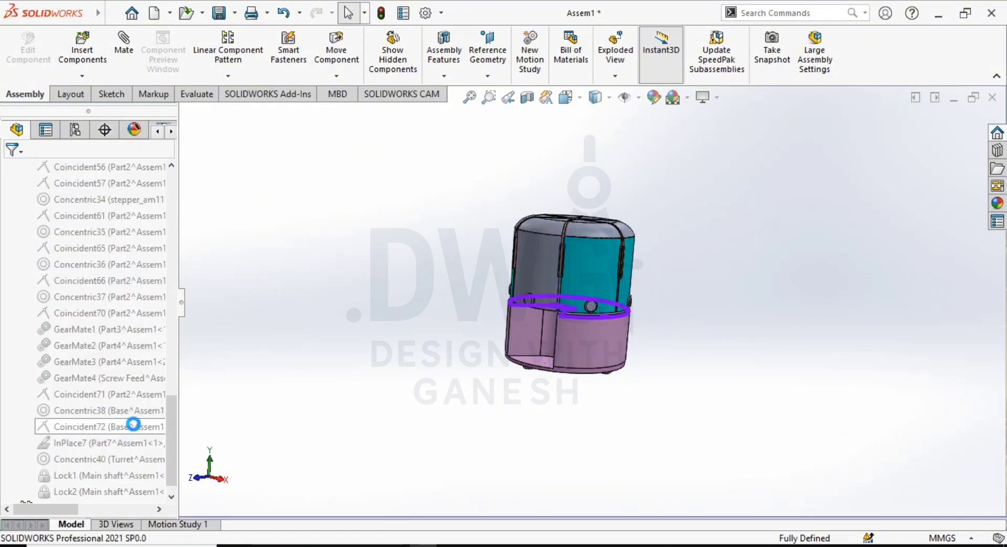
# - Examine the hoppers, their round side knobs and the junction with the base from above and from the side
pyautogui.scroll(-2, 581, 275)
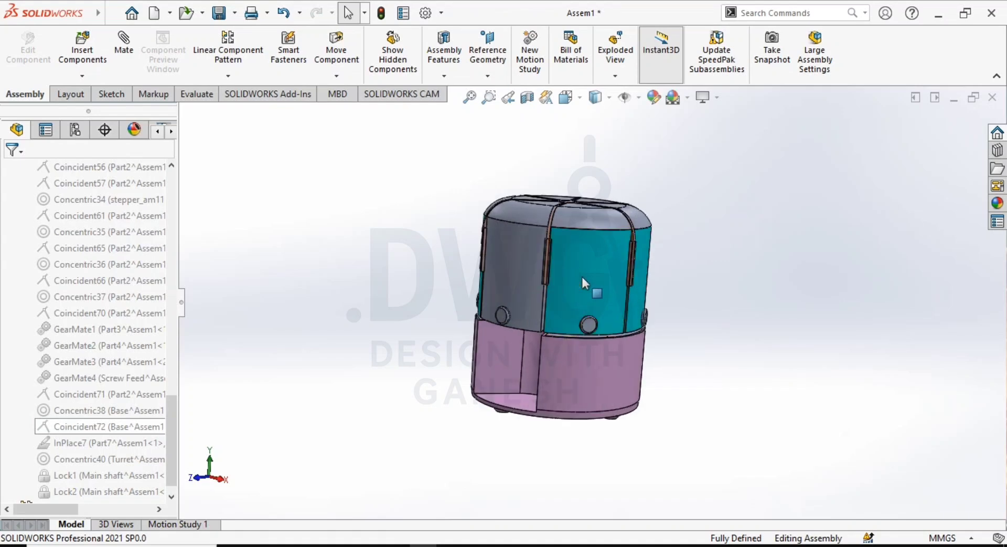
pyautogui.moveTo(581, 275)
pyautogui.mouseDown(button='middle')
pyautogui.moveTo(567, 279)
pyautogui.moveTo(581, 272)
pyautogui.mouseUp(button='middle')
pyautogui.scroll(2, 580, 283)
pyautogui.scroll(-1, 556, 369)
pyautogui.moveTo(561, 361); pyautogui.dragTo(590, 328, button='middle')
pyautogui.scroll(-3, 594, 259)
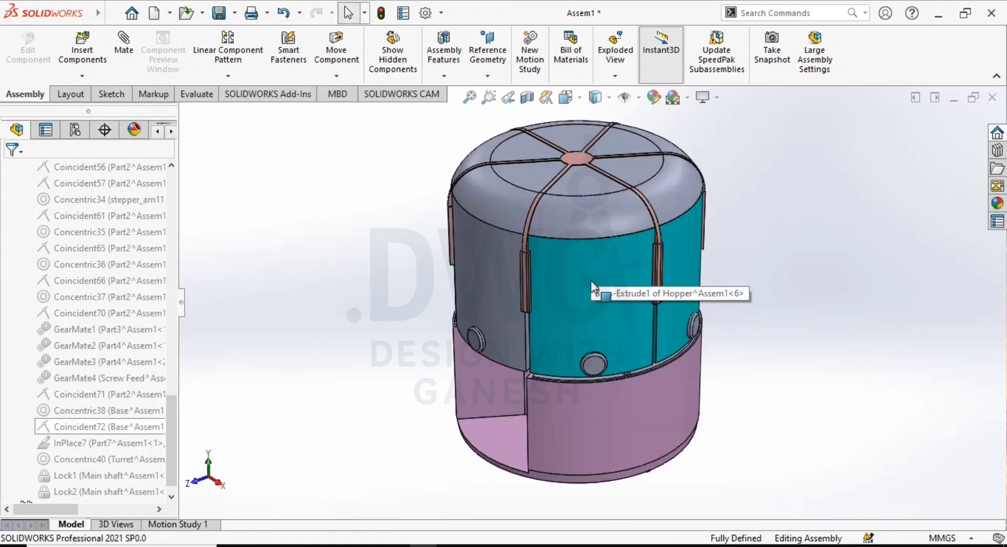
pyautogui.moveTo(607, 258)
pyautogui.mouseDown(button='middle')
pyautogui.moveTo(492, 462)
pyautogui.moveTo(587, 341)
pyautogui.moveTo(619, 343)
pyautogui.moveTo(580, 385)
pyautogui.moveTo(628, 373)
pyautogui.moveTo(639, 321)
pyautogui.moveTo(690, 300)
pyautogui.moveTo(681, 335)
pyautogui.moveTo(645, 351)
pyautogui.moveTo(597, 341)
pyautogui.mouseUp(button='middle')
pyautogui.scroll(-2, 617, 345)
pyautogui.scroll(2, 579, 385)
pyautogui.scroll(-3, 681, 334)
pyautogui.scroll(2, 654, 356)
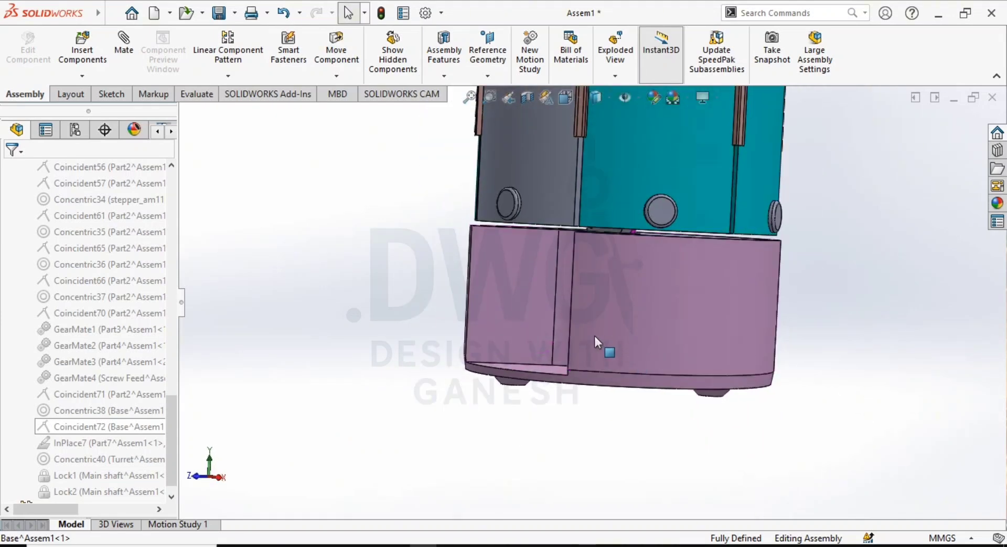
# - Examine the recessed slot port low on the rear wall of the base
pyautogui.scroll(2, 662, 343)
pyautogui.moveTo(660, 337); pyautogui.dragTo(461, 324, button='middle')
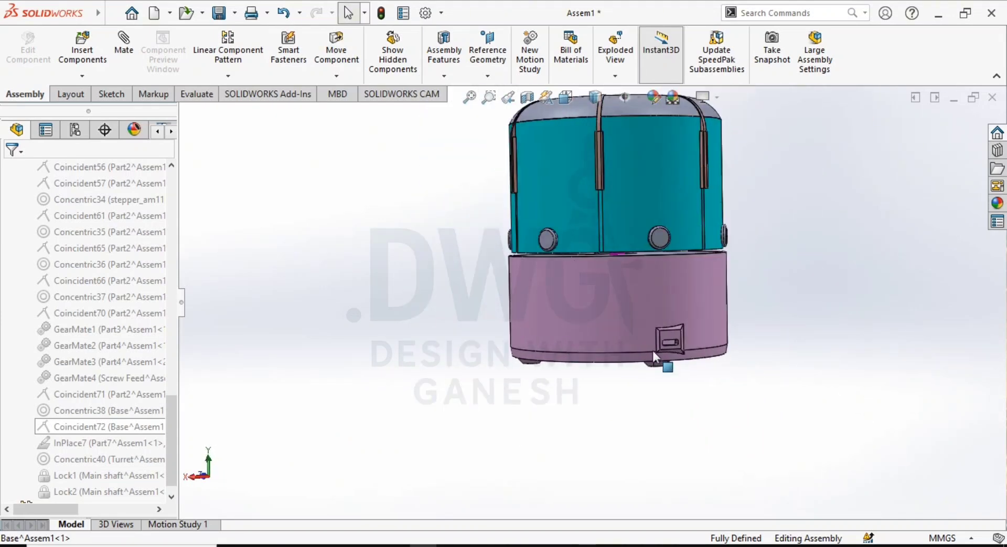
pyautogui.scroll(-4, 665, 346)
pyautogui.scroll(-4, 665, 348)
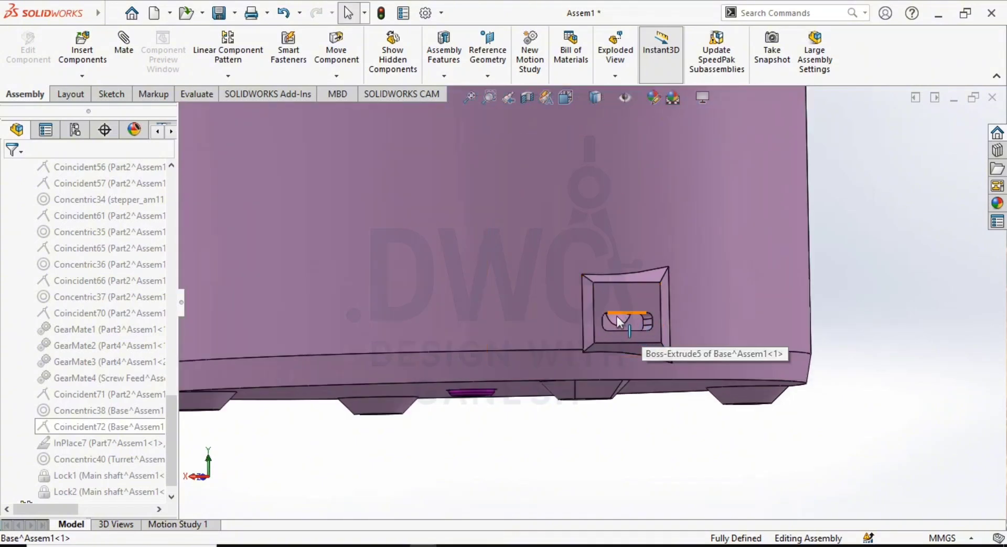
pyautogui.scroll(3, 641, 324)
pyautogui.moveTo(609, 304)
pyautogui.mouseDown(button='middle')
pyautogui.moveTo(666, 362)
pyautogui.moveTo(699, 361)
pyautogui.moveTo(571, 367)
pyautogui.moveTo(568, 396)
pyautogui.moveTo(519, 305)
pyautogui.mouseUp(button='middle')
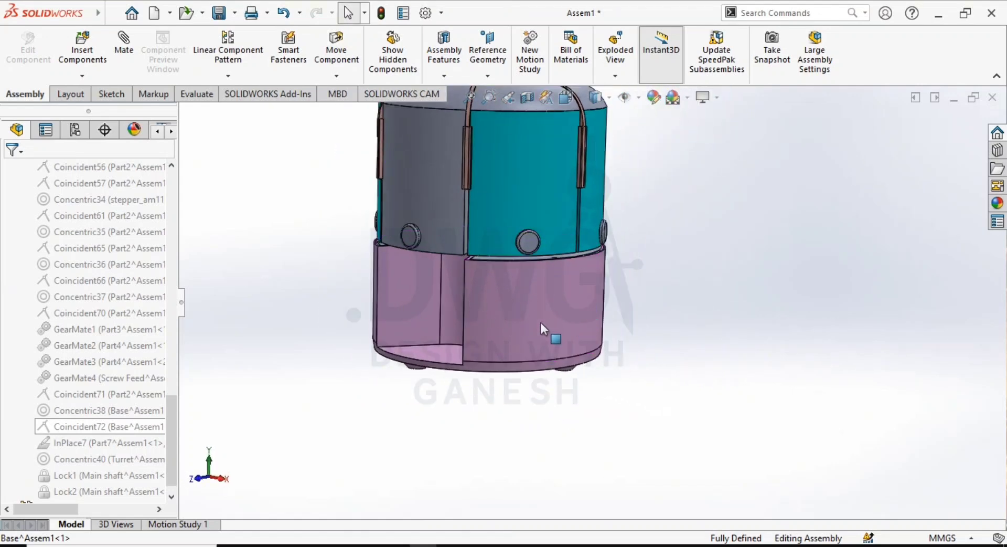
# - Examine the base's front recess, the underside feet and the outlet hole in the hopper floor above the recess
pyautogui.moveTo(519, 302); pyautogui.dragTo(495, 333, button='middle')
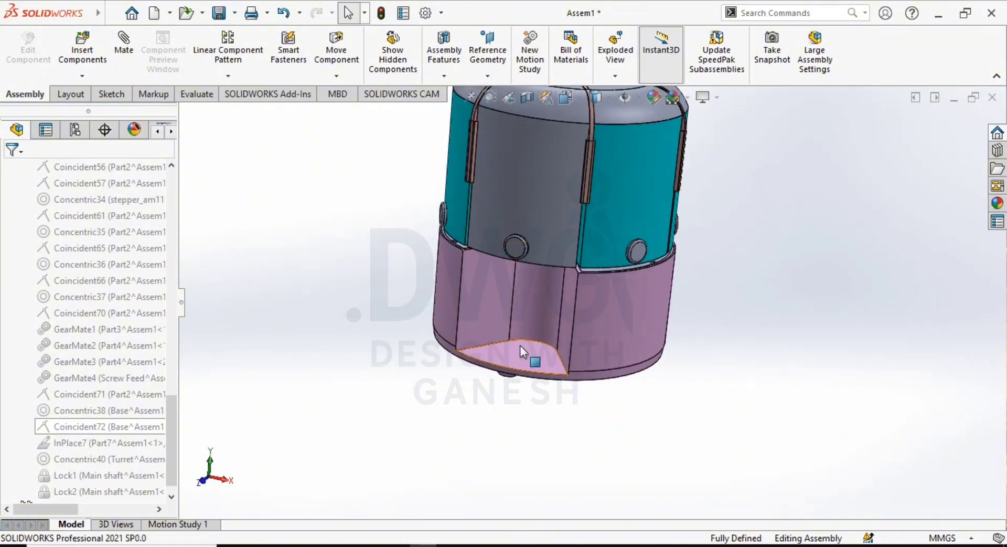
pyautogui.scroll(-2, 518, 354)
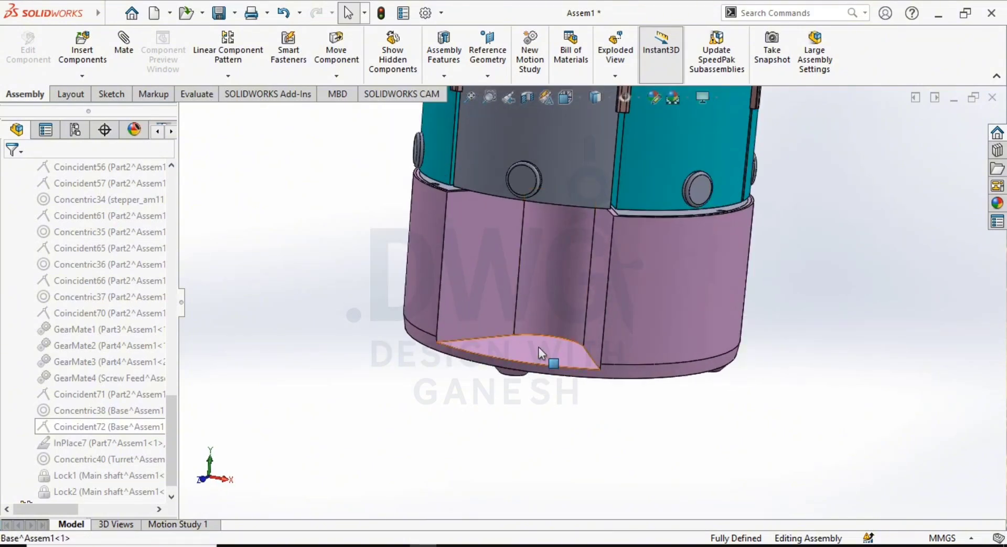
pyautogui.moveTo(539, 347); pyautogui.dragTo(559, 191, button='middle')
pyautogui.scroll(-2, 551, 180)
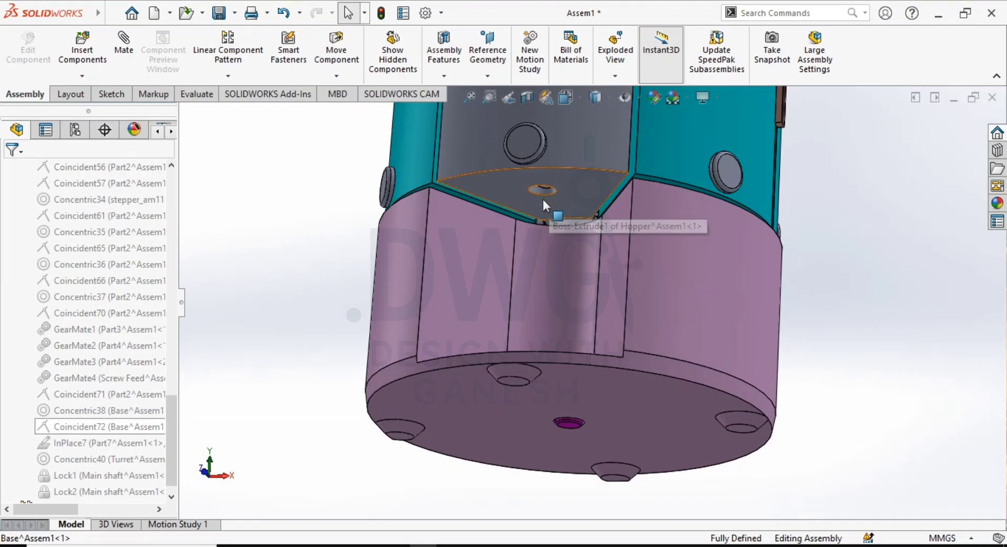
pyautogui.scroll(3, 543, 199)
pyautogui.scroll(-3, 569, 168)
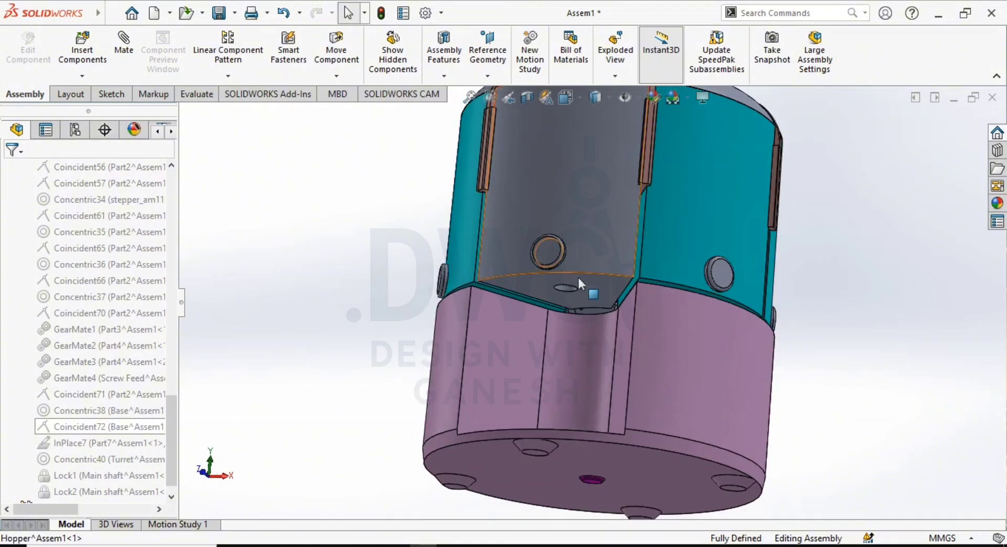
pyautogui.scroll(3, 589, 301)
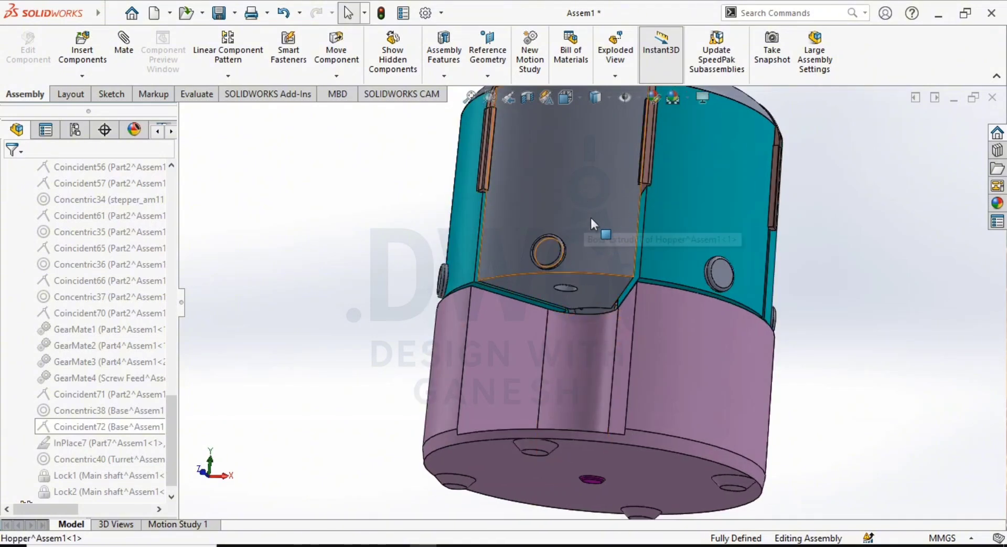
pyautogui.moveTo(587, 240); pyautogui.dragTo(575, 262, button='middle')
pyautogui.scroll(-2, 576, 263)
# - Open the front hopper above the base recess as a separate part and view its hollow interior
pyautogui.click(574, 264)
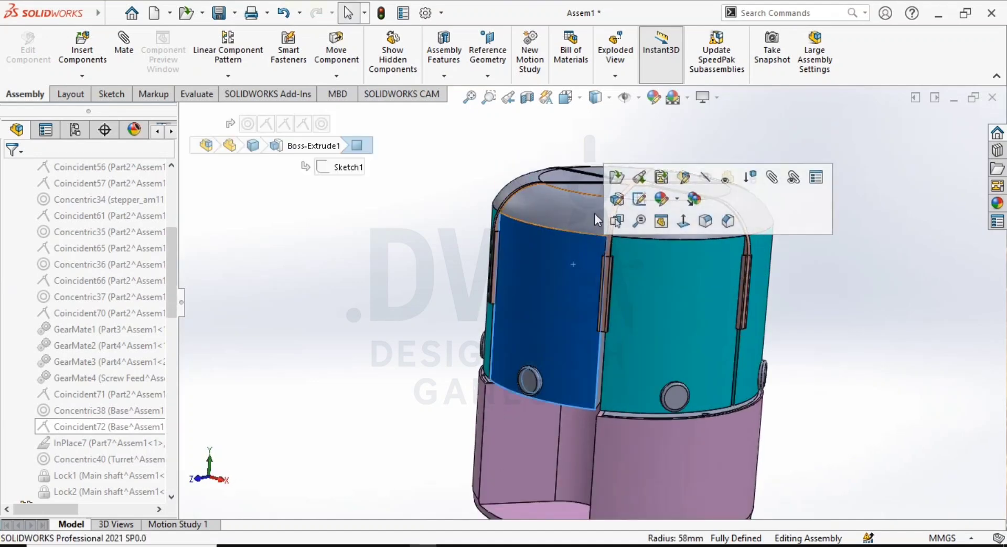
pyautogui.click(618, 180)
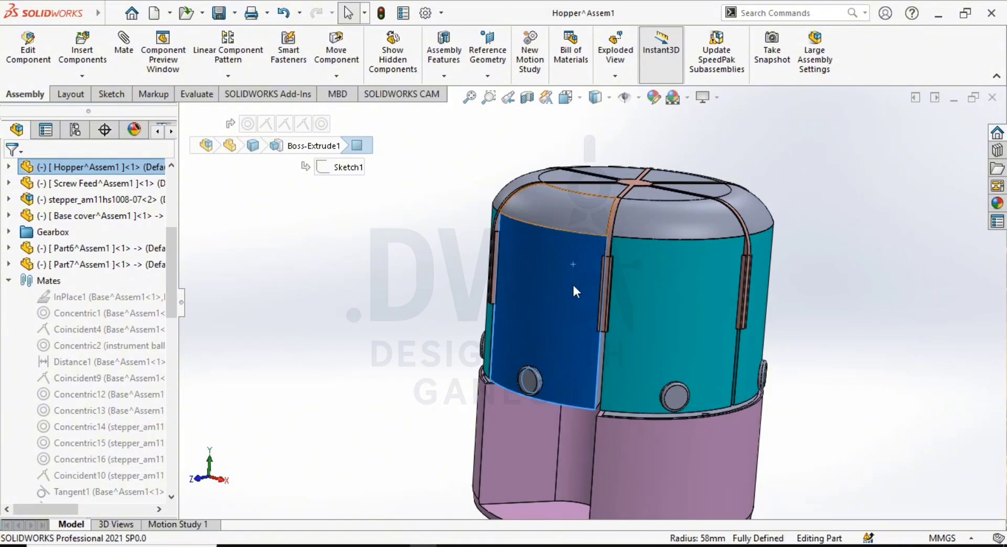
pyautogui.moveTo(574, 330); pyautogui.dragTo(461, 387, button='middle')
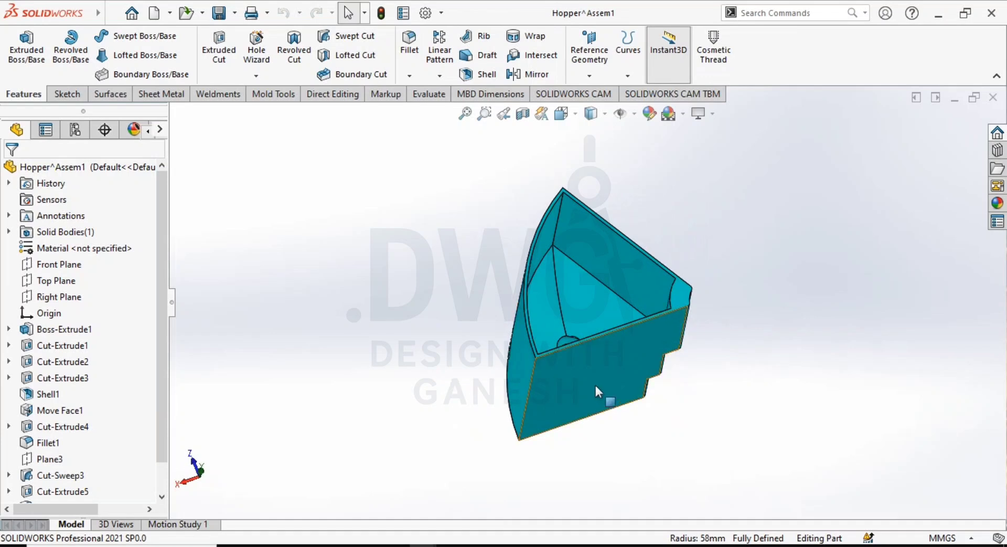
pyautogui.scroll(2, 594, 385)
pyautogui.moveTo(590, 375); pyautogui.dragTo(591, 295, button='middle')
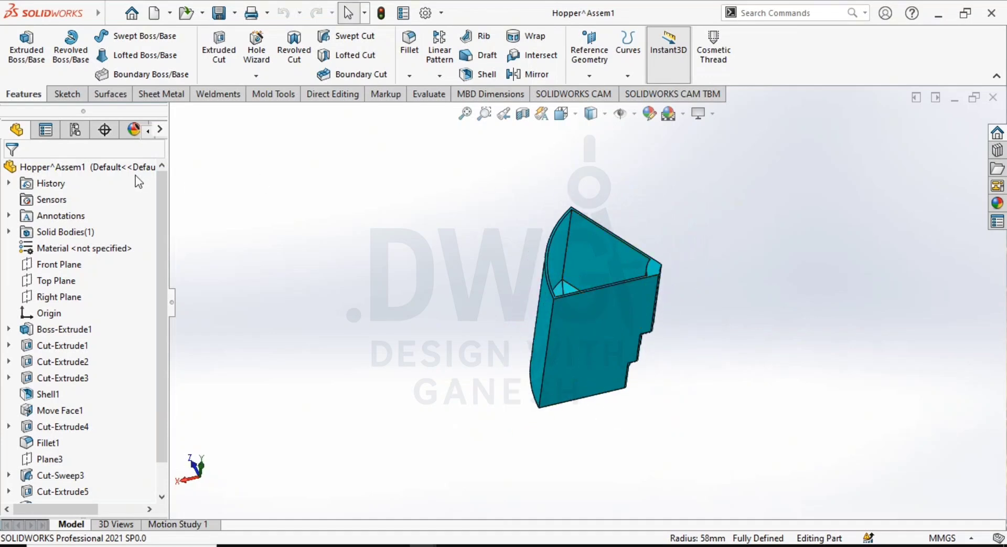
# - Turn on top level transparency for the hopper part and apply the Shaded With Edges display to inspect its interior
pyautogui.rightClick(102, 171)
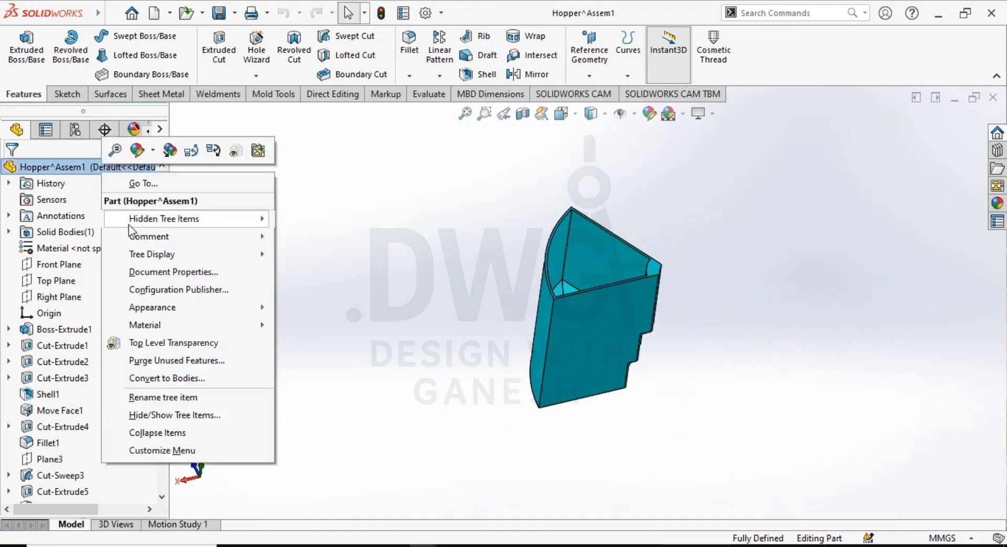
pyautogui.click(185, 344)
pyautogui.moveTo(521, 407); pyautogui.dragTo(606, 154, button='middle')
pyautogui.click(602, 117)
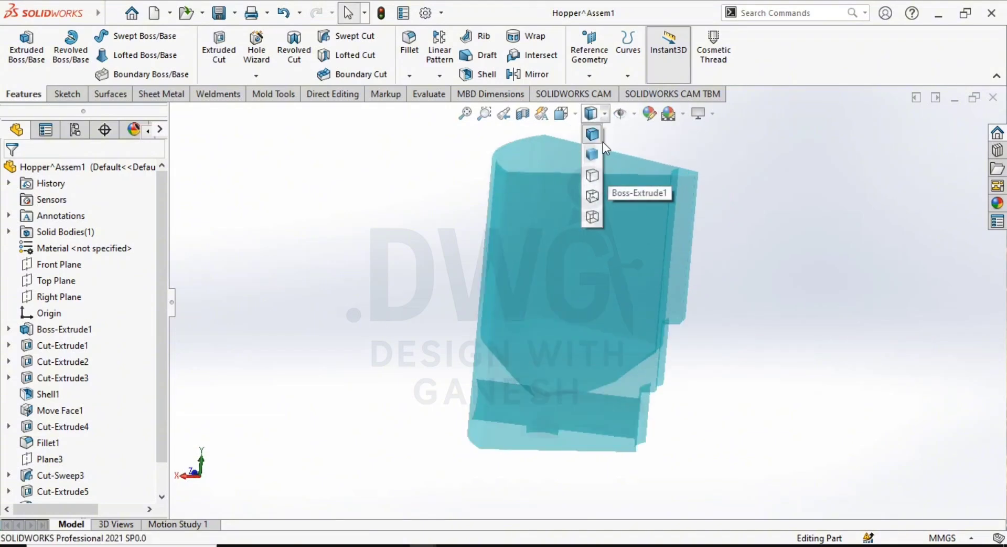
pyautogui.click(599, 140)
pyautogui.scroll(2, 705, 246)
pyautogui.moveTo(693, 252); pyautogui.dragTo(663, 320, button='middle')
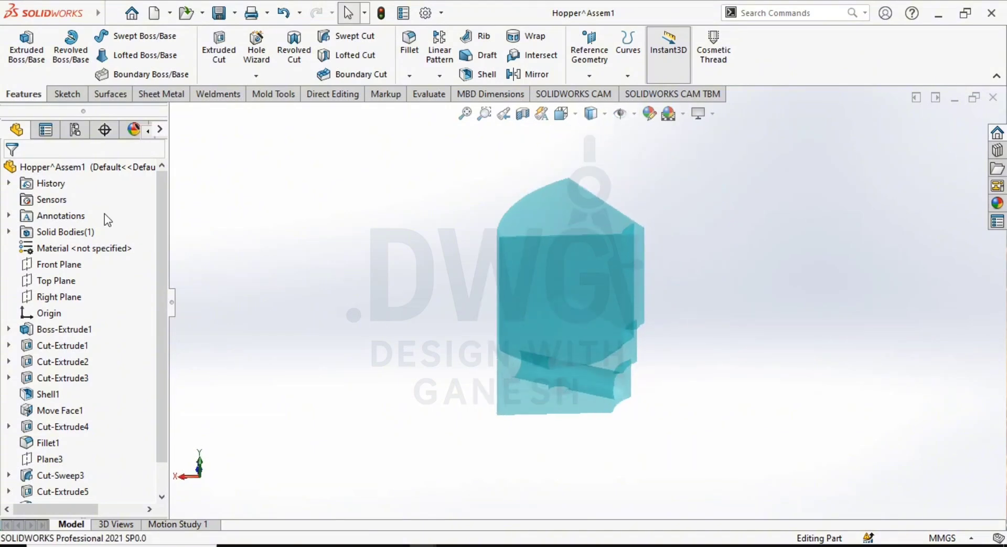
# - Turn off top level transparency so the hopper part displays as an opaque solid
pyautogui.rightClick(99, 173)
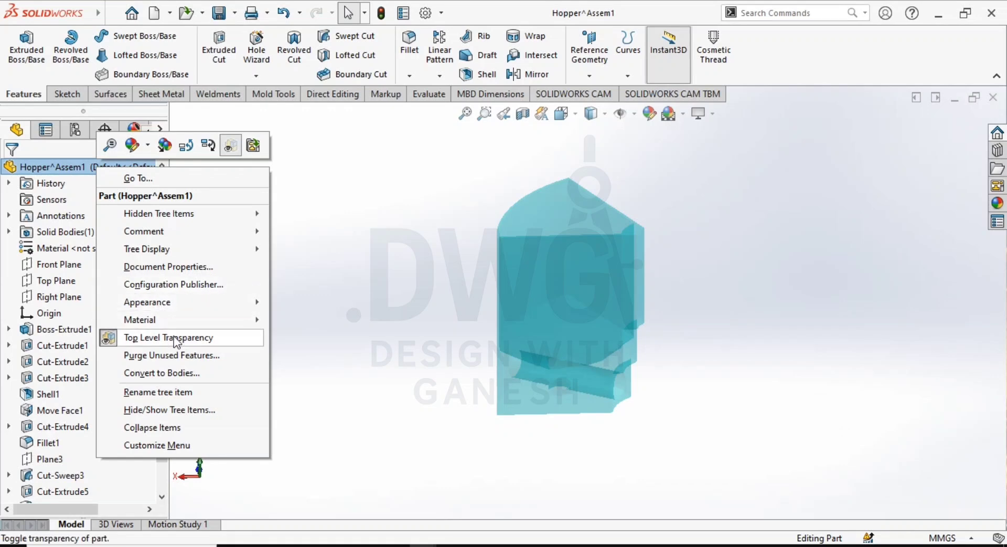
pyautogui.click(142, 334)
pyautogui.moveTo(457, 320); pyautogui.dragTo(521, 255, button='middle')
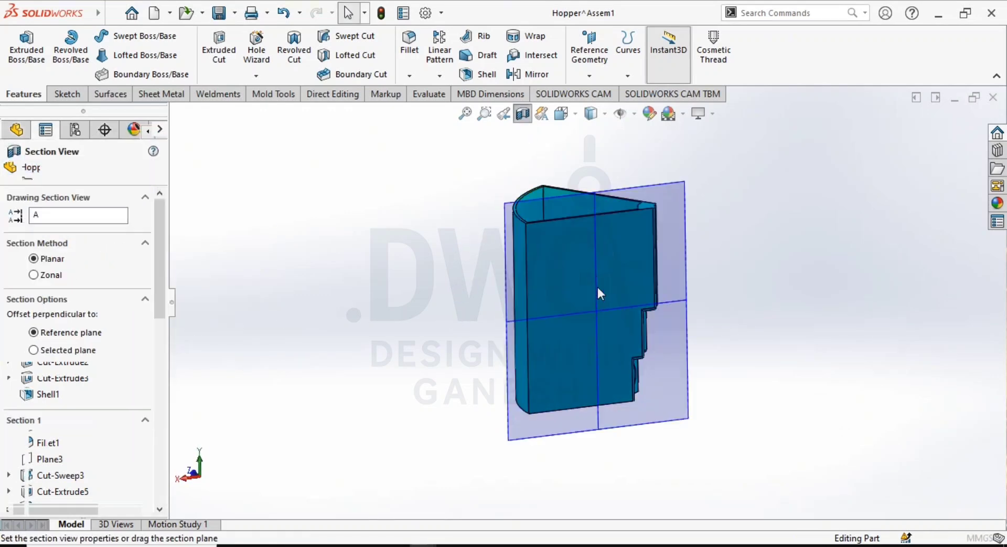
# - Cut the hopper with a planar section on the Front Plane, offset about 17 mm and rotated to about 345.4 degrees
pyautogui.moveTo(597, 287); pyautogui.dragTo(587, 375, button='middle')
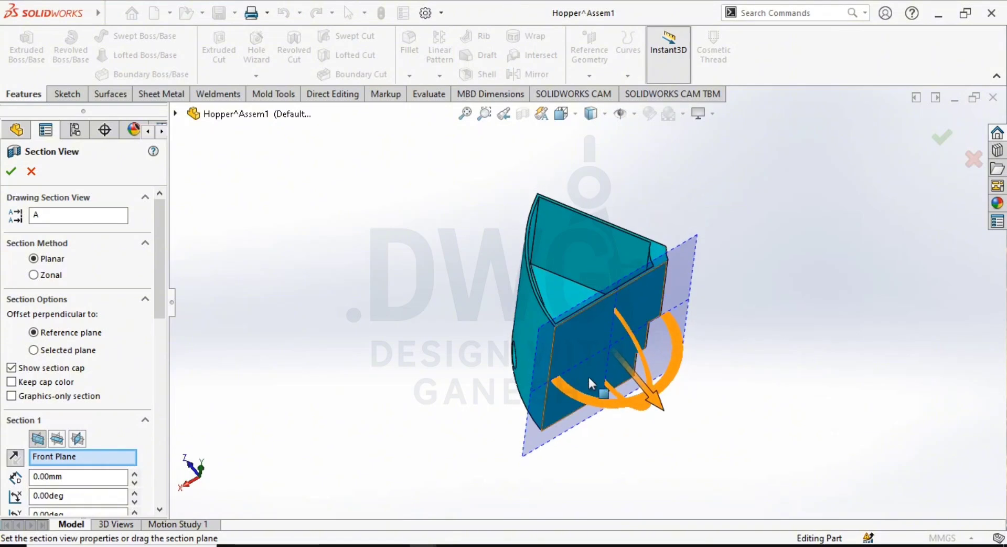
pyautogui.moveTo(589, 399); pyautogui.dragTo(614, 357)
pyautogui.rightClick(725, 343)
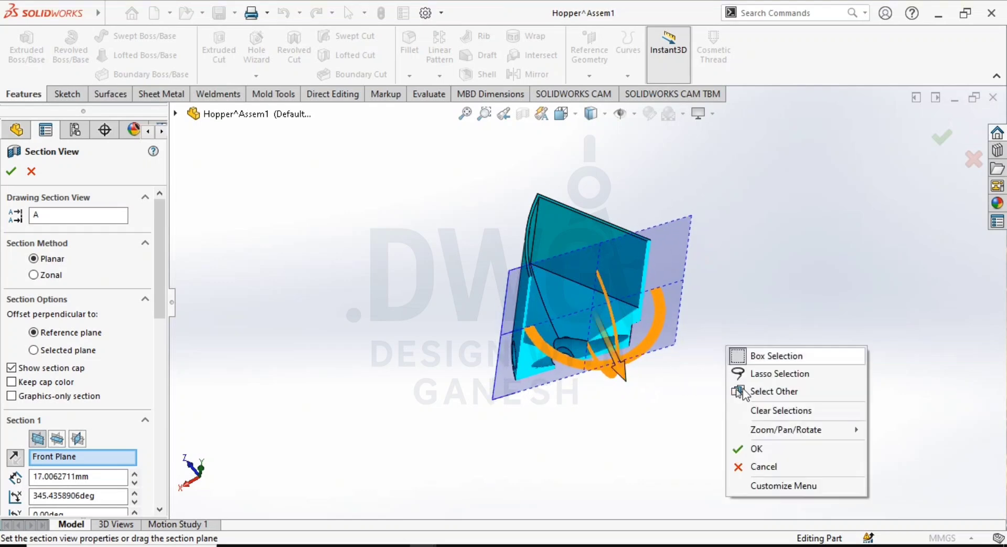
pyautogui.click(757, 447)
# - Examine the sectioned hopper's sloped inner floor, its outlet opening and the swept screw channel beneath it
pyautogui.moveTo(629, 386); pyautogui.dragTo(583, 356, button='middle')
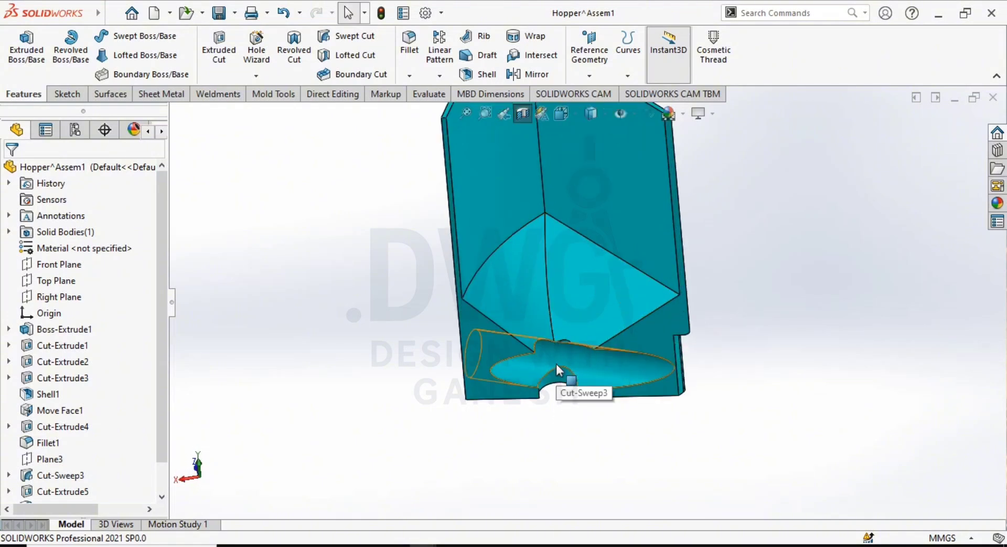
pyautogui.scroll(3, 571, 359)
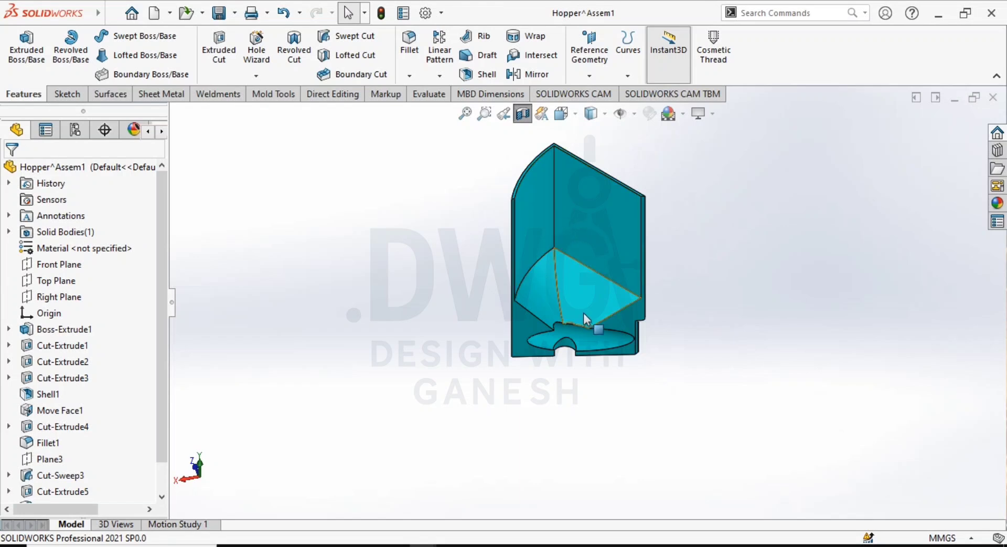
pyautogui.moveTo(583, 260); pyautogui.dragTo(551, 232, button='middle')
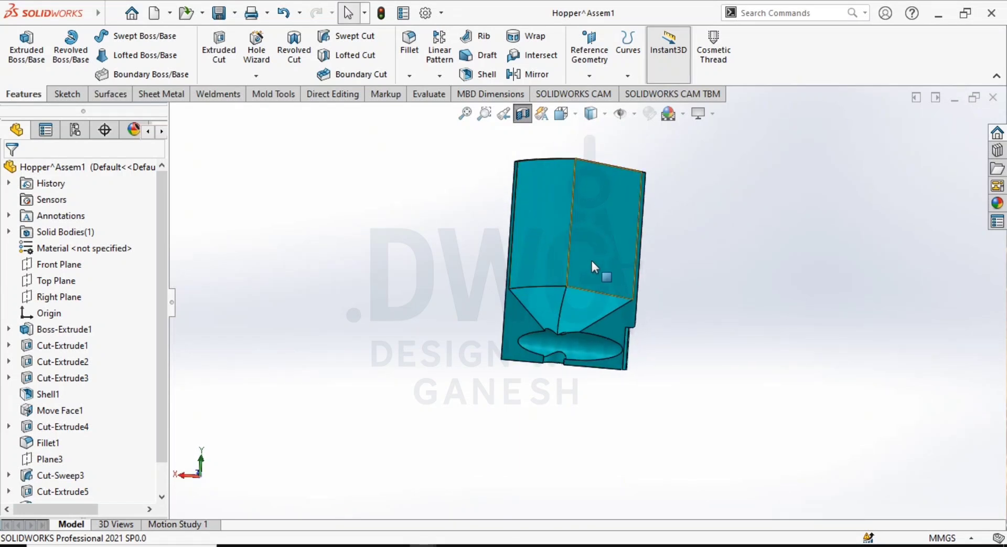
pyautogui.scroll(-3, 551, 313)
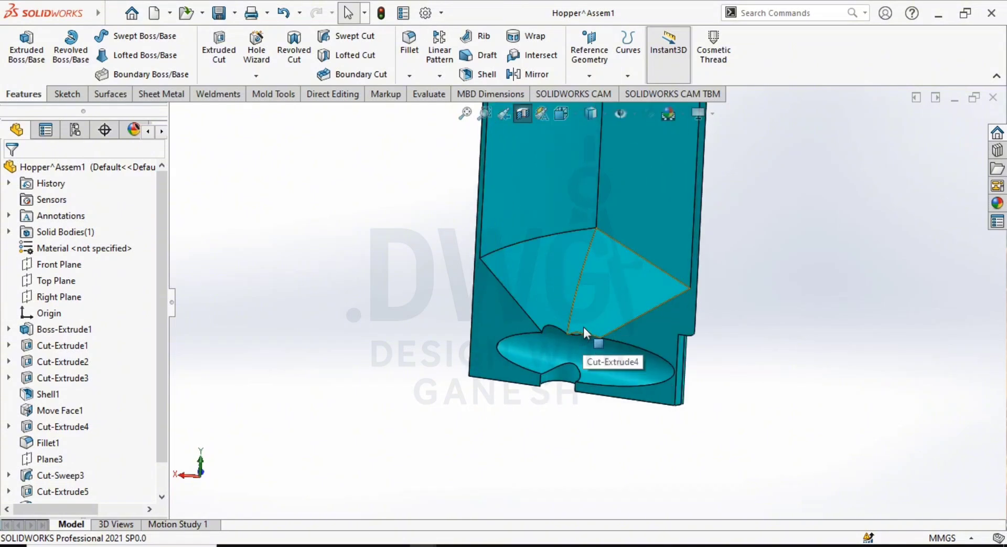
pyautogui.moveTo(583, 327)
pyautogui.mouseDown(button='middle')
pyautogui.moveTo(577, 288)
pyautogui.moveTo(571, 310)
pyautogui.moveTo(602, 280)
pyautogui.moveTo(583, 276)
pyautogui.moveTo(571, 329)
pyautogui.mouseUp(button='middle')
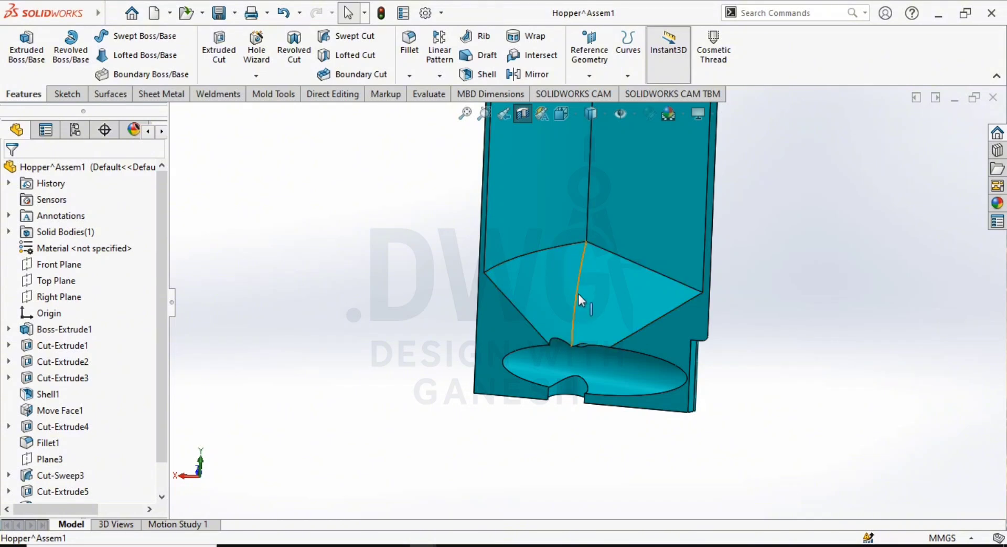
pyautogui.scroll(3, 575, 291)
pyautogui.moveTo(576, 300); pyautogui.dragTo(589, 322, button='middle')
pyautogui.scroll(3, 588, 264)
pyautogui.scroll(-2, 588, 265)
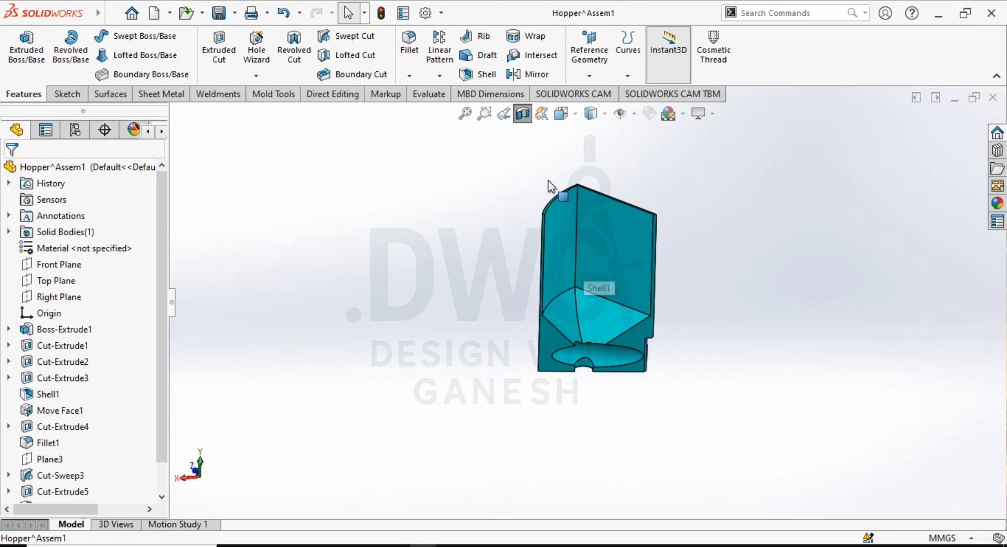
# - Turn off the section view and examine the hopper's stepped inner edge, round port and bottom outlet hole
pyautogui.click(523, 113)
pyautogui.moveTo(732, 259); pyautogui.dragTo(594, 301, button='middle')
pyautogui.scroll(-2, 597, 315)
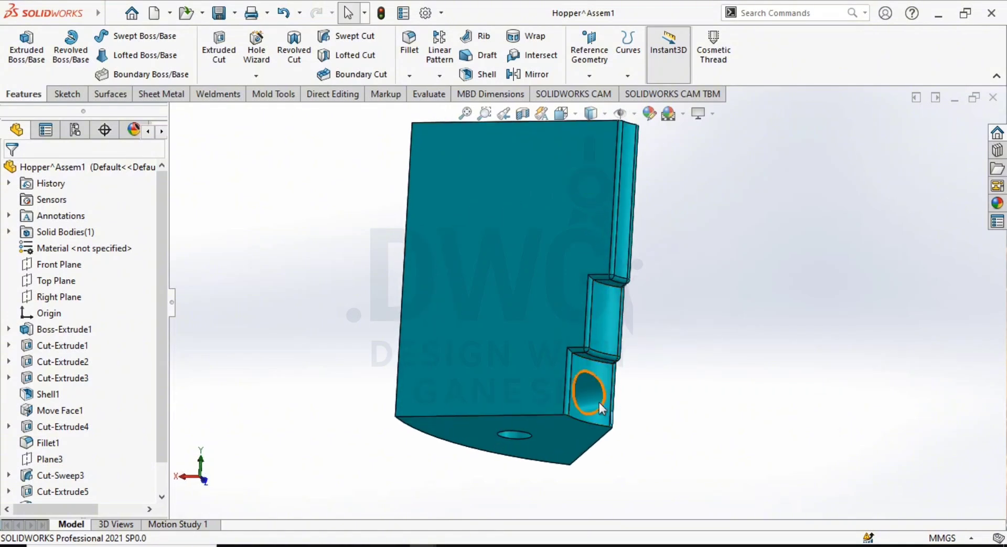
pyautogui.scroll(3, 599, 403)
pyautogui.moveTo(599, 405); pyautogui.dragTo(606, 327, button='middle')
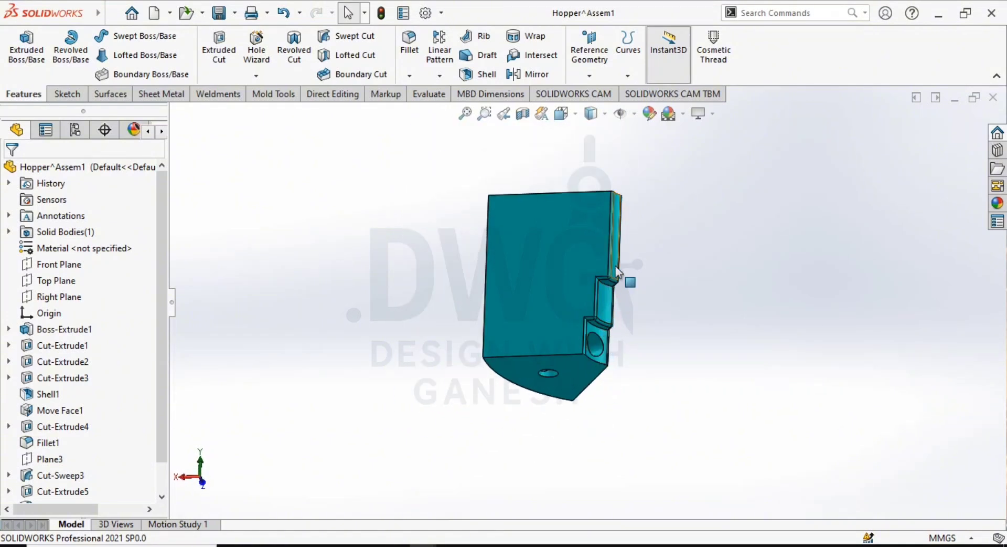
pyautogui.scroll(-2, 604, 313)
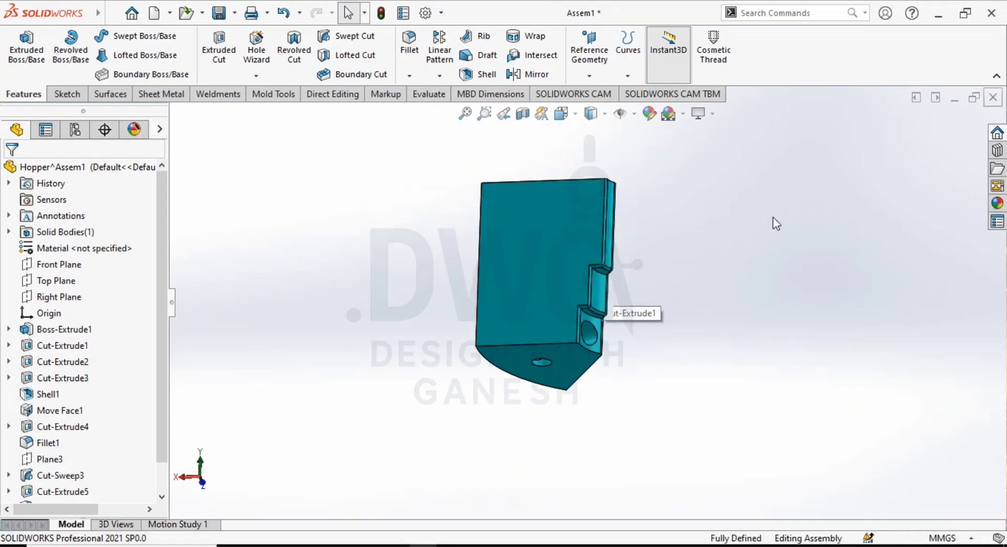
# - Return to the main assembly, collapse the list of mates and suppress the derived circular pattern of hoppers
pyautogui.scroll(3, 643, 354)
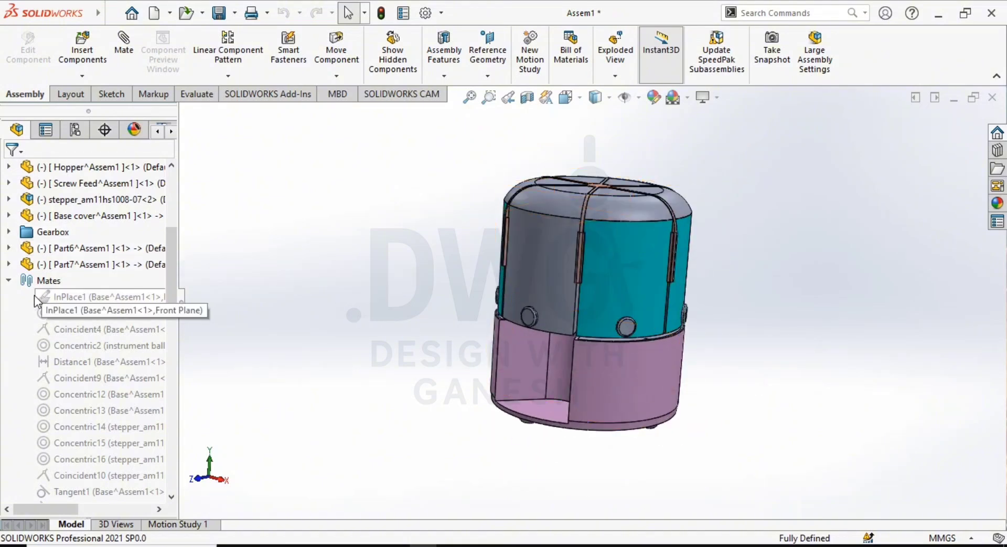
pyautogui.click(9, 280)
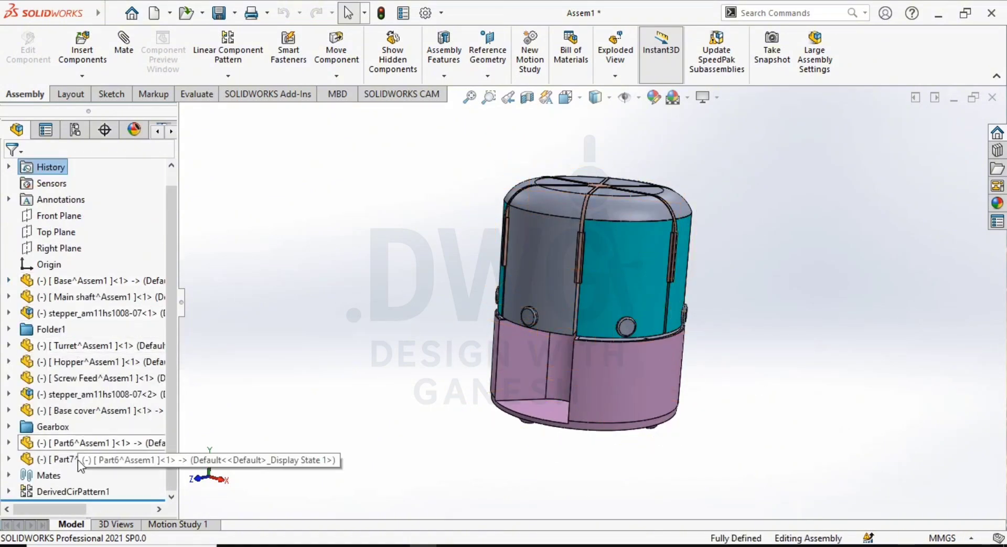
pyautogui.click(78, 491)
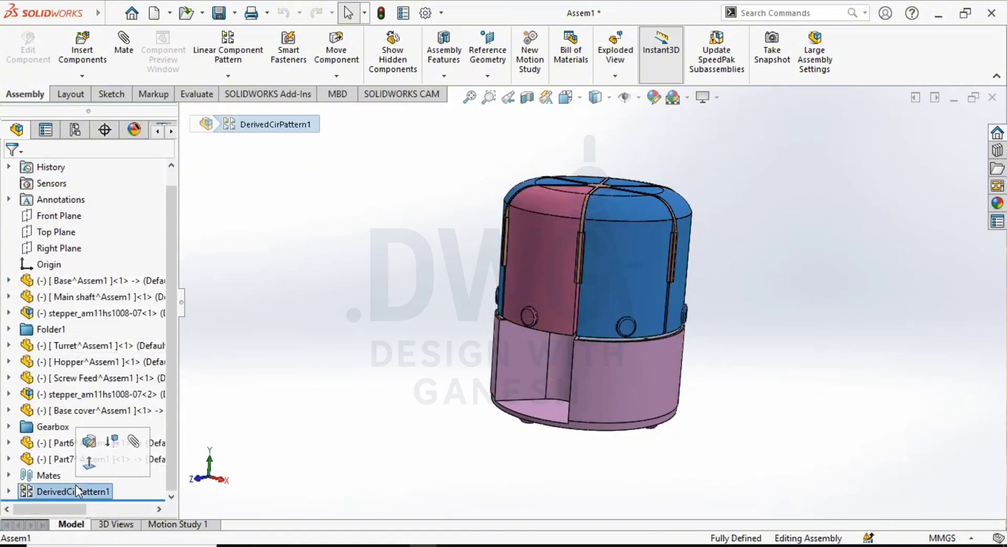
pyautogui.click(113, 439)
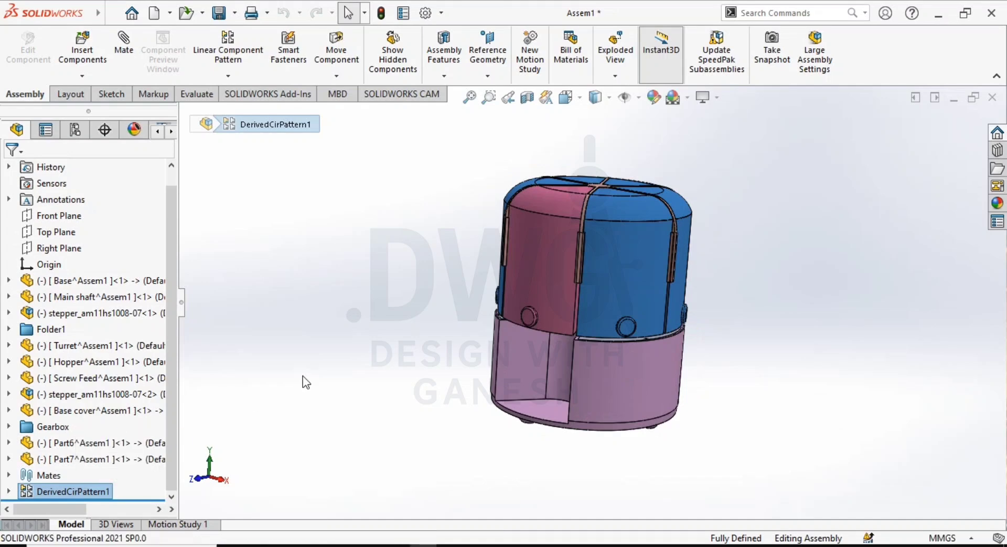
# - Examine the turret blades, the single hopper and the base beneath them from several angles
pyautogui.moveTo(637, 280); pyautogui.dragTo(615, 352, button='middle')
pyautogui.click(580, 373)
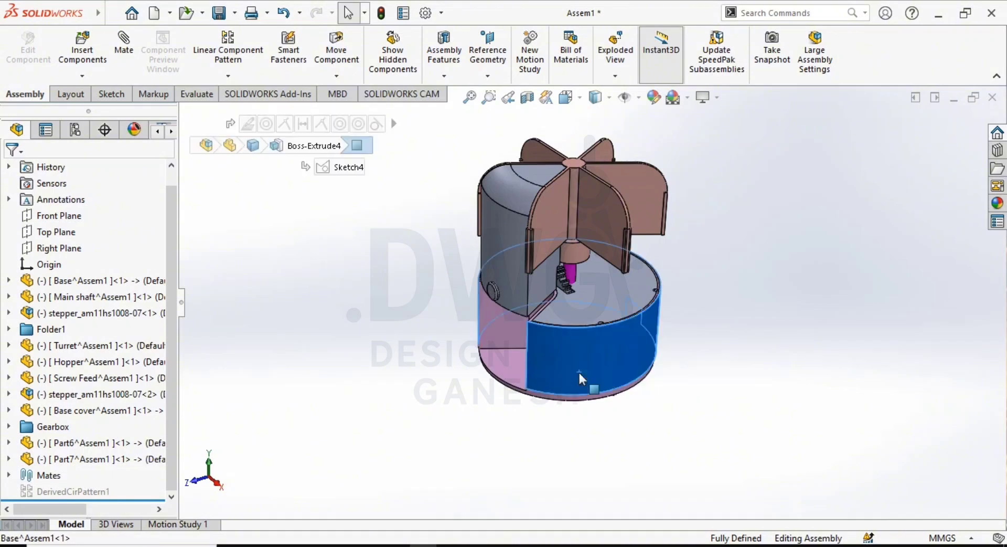
pyautogui.scroll(-4, 579, 372)
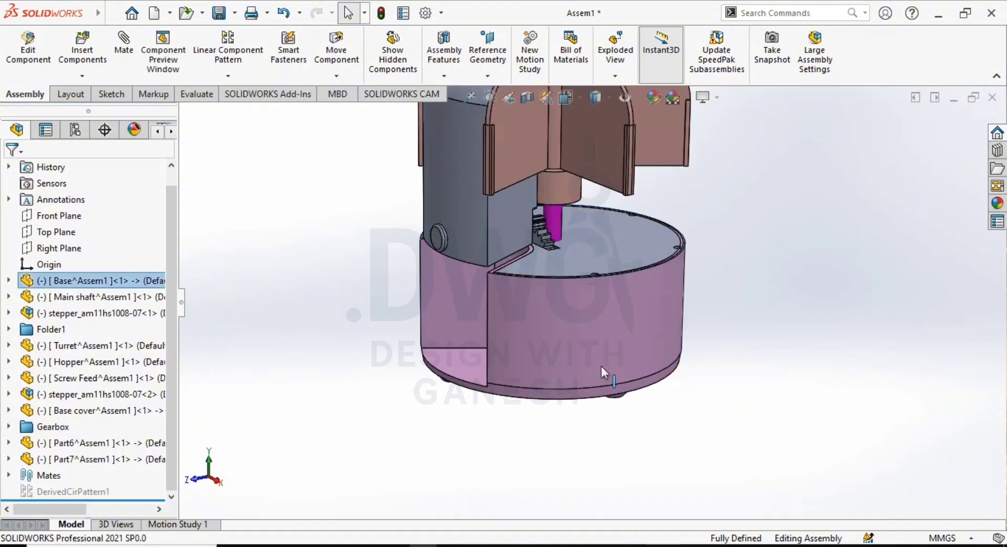
pyautogui.moveTo(590, 374); pyautogui.dragTo(758, 300, button='middle')
pyautogui.scroll(3, 680, 266)
pyautogui.scroll(-3, 642, 281)
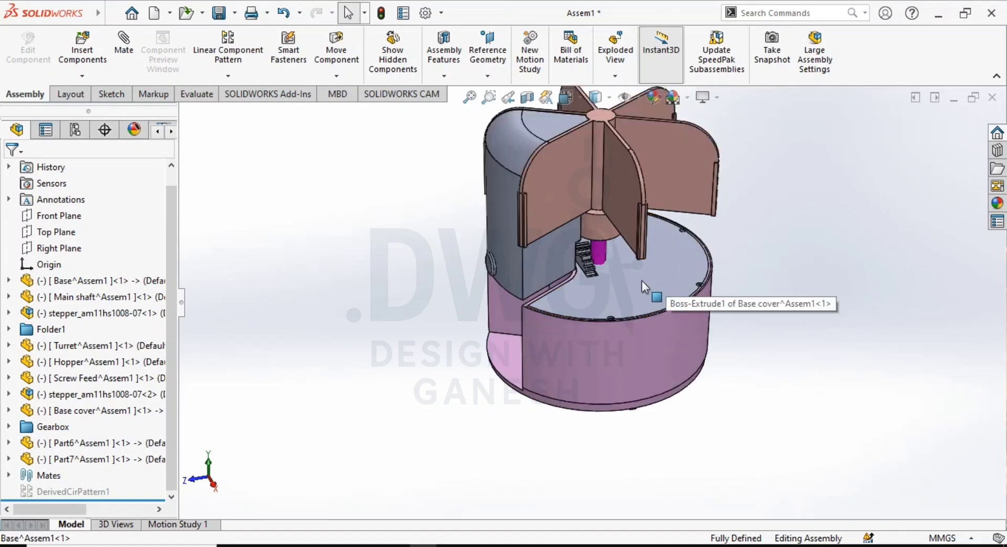
pyautogui.scroll(-5, 650, 270)
# - Inspect the flat base cover's rim and screw holes, and hide the cover to open up the base interior
pyautogui.click(653, 288)
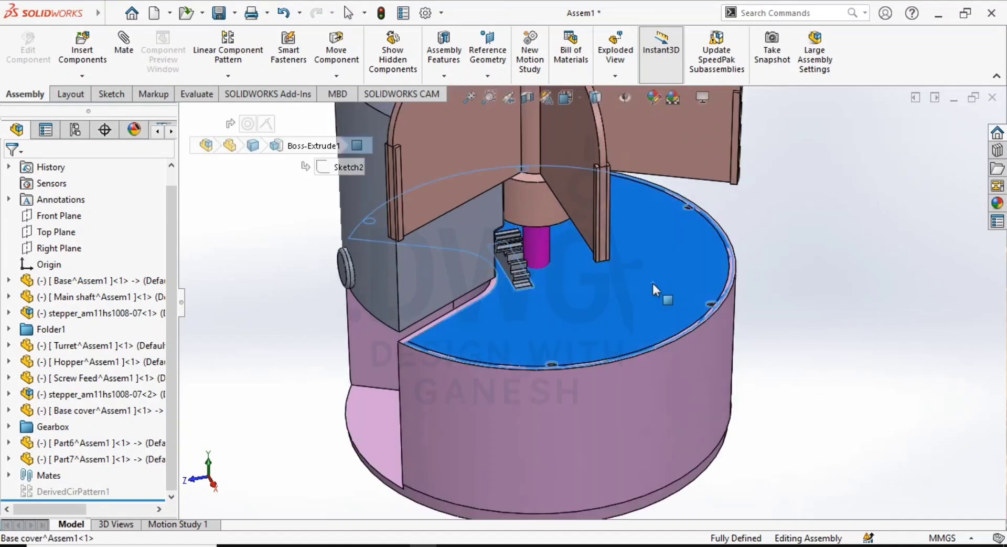
pyautogui.click(833, 352)
pyautogui.scroll(-4, 677, 315)
pyautogui.moveTo(663, 359); pyautogui.dragTo(590, 379, button='middle')
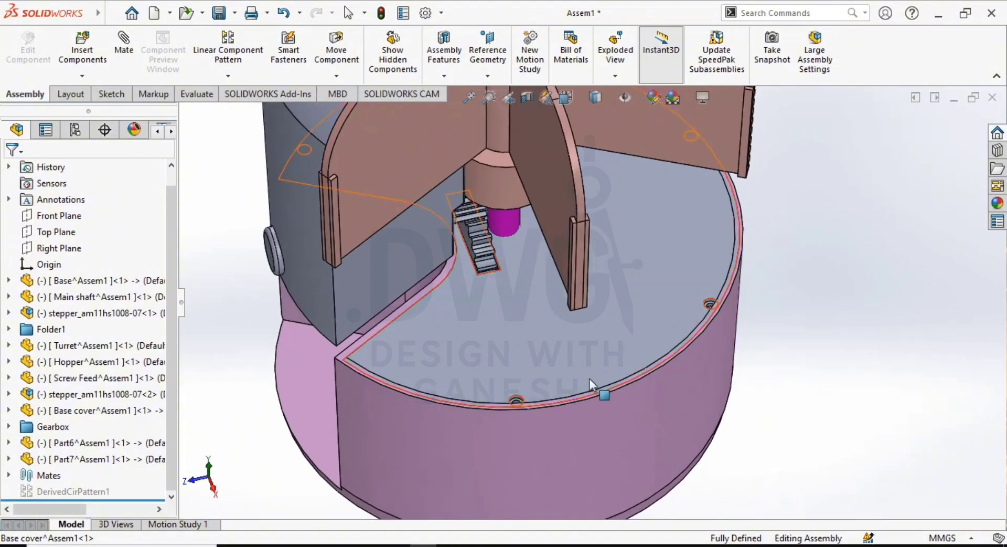
pyautogui.scroll(3, 606, 365)
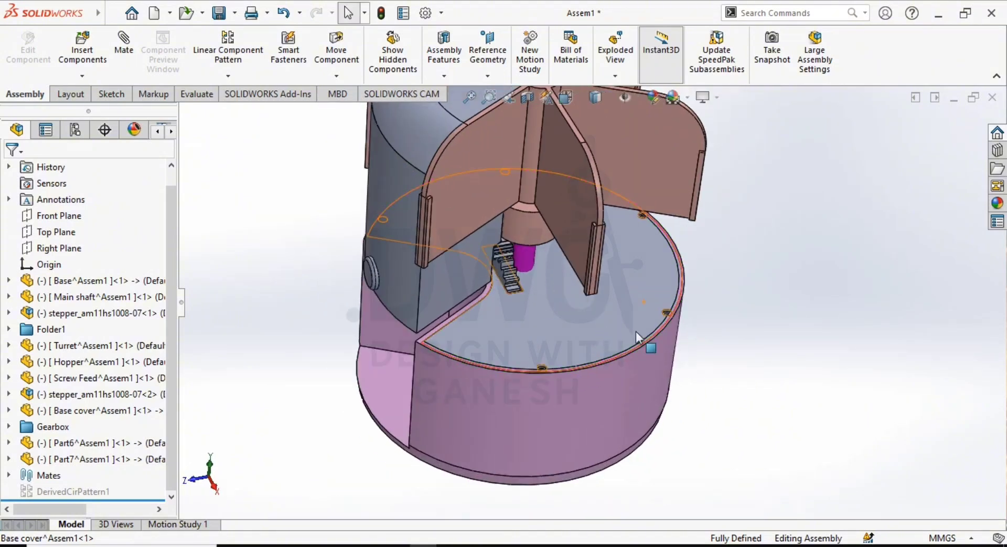
pyautogui.moveTo(636, 311); pyautogui.dragTo(634, 305, button='middle')
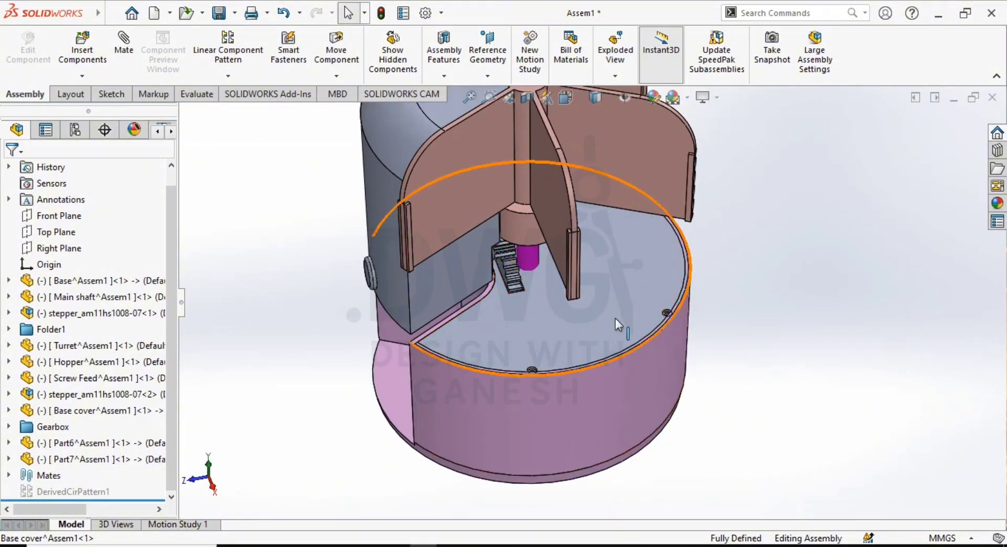
pyautogui.moveTo(593, 347); pyautogui.dragTo(605, 316, button='middle')
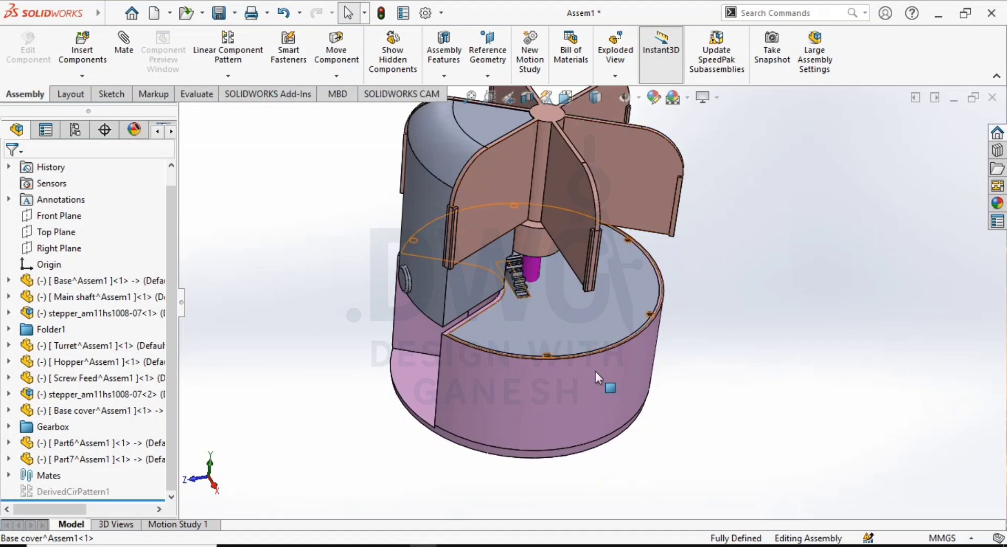
pyautogui.moveTo(596, 370); pyautogui.dragTo(568, 363, button='middle')
pyautogui.click(645, 295)
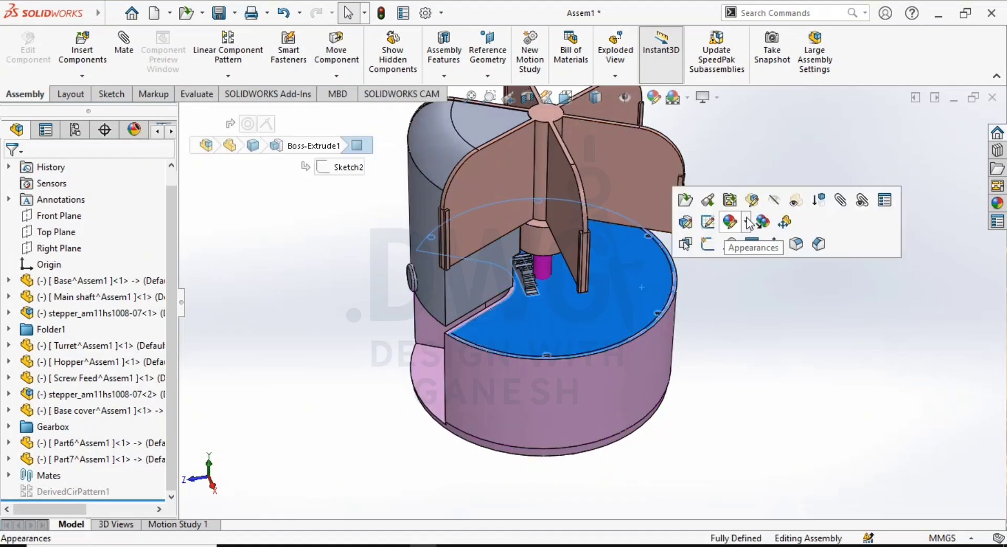
pyautogui.click(774, 204)
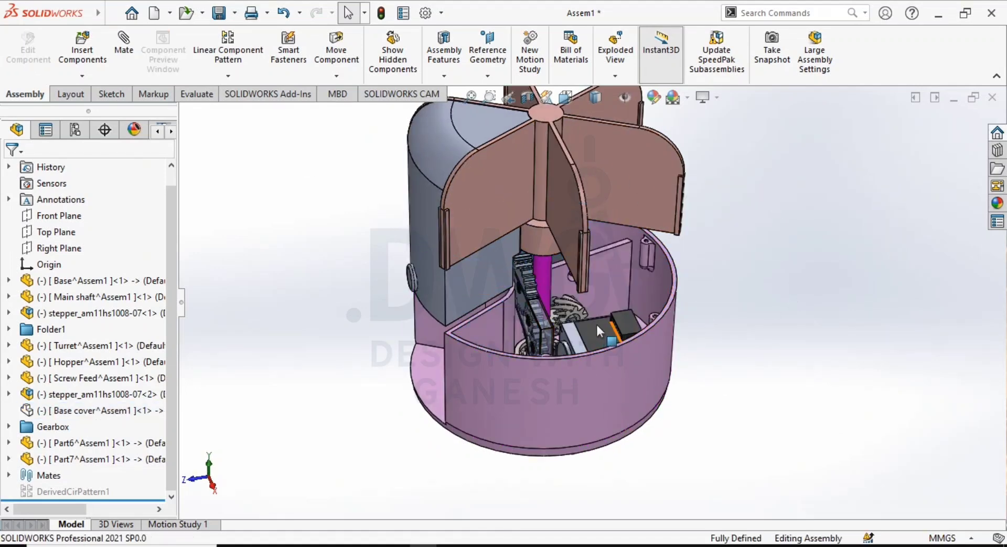
# - Examine the stepper motors, spur gear train and helical gears inside the open base
pyautogui.moveTo(600, 330); pyautogui.dragTo(656, 326, button='middle')
pyautogui.scroll(1, 653, 367)
pyautogui.scroll(4, 682, 330)
pyautogui.scroll(-3, 658, 324)
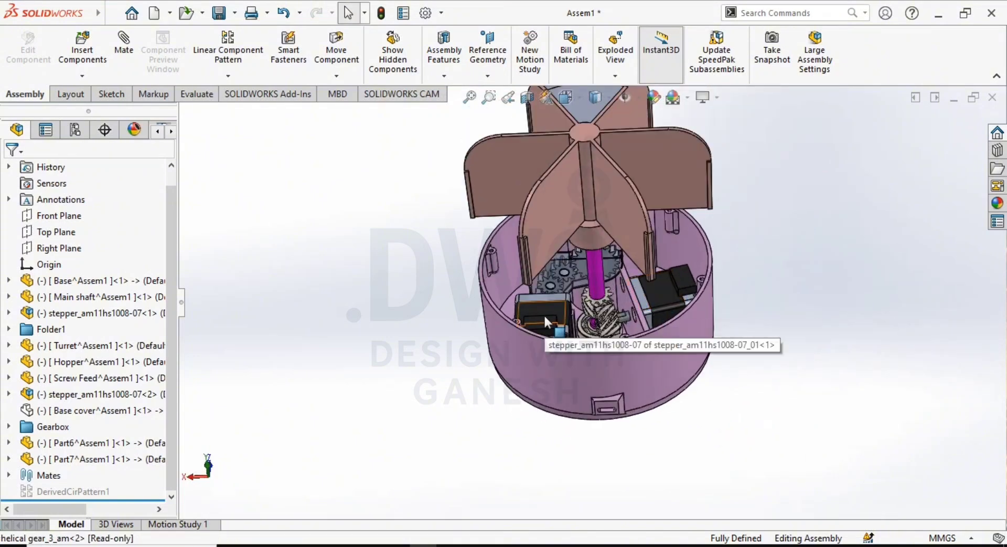
pyautogui.moveTo(544, 313); pyautogui.dragTo(533, 336, button='middle')
pyautogui.scroll(-2, 638, 300)
pyautogui.scroll(3, 635, 297)
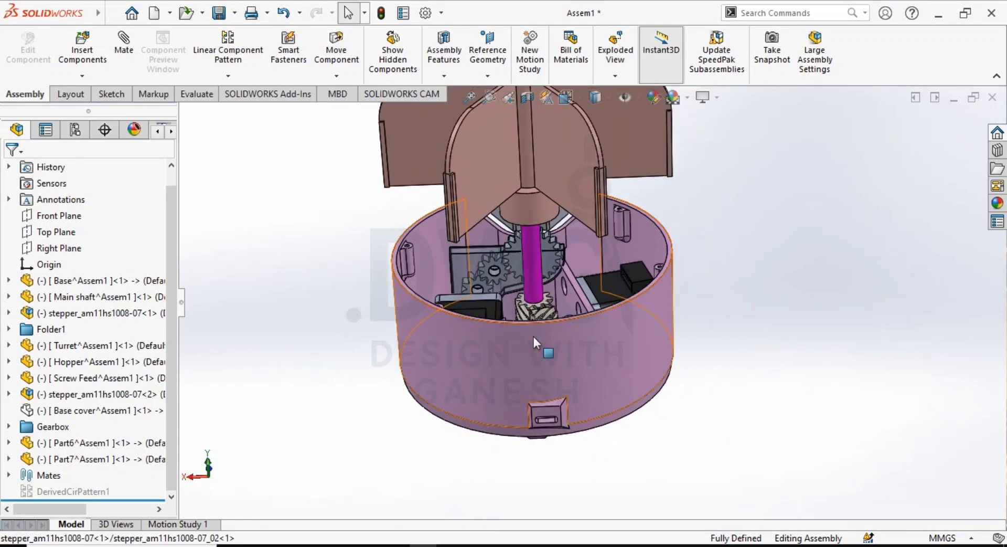
pyautogui.scroll(-4, 533, 335)
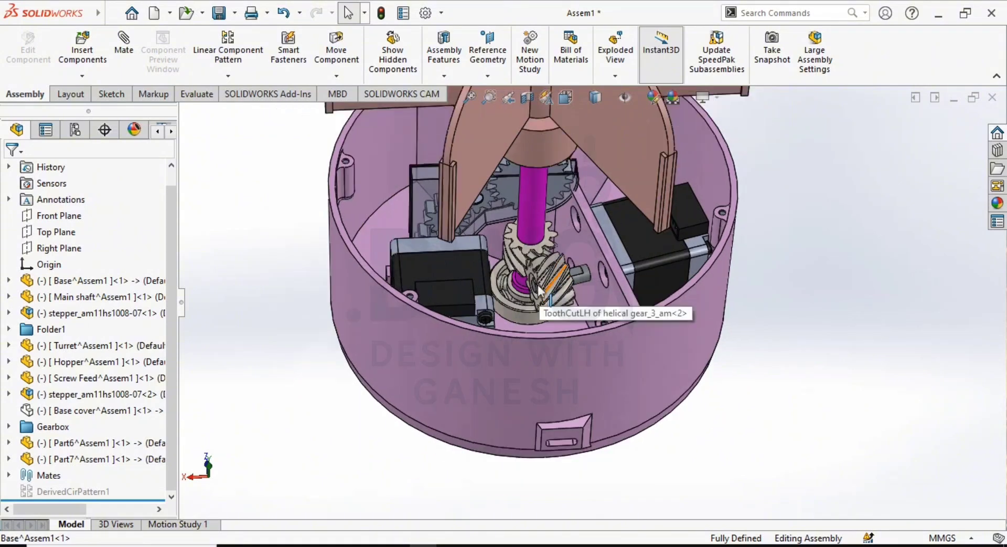
pyautogui.scroll(3, 538, 290)
pyautogui.moveTo(539, 290); pyautogui.dragTo(576, 259, button='middle')
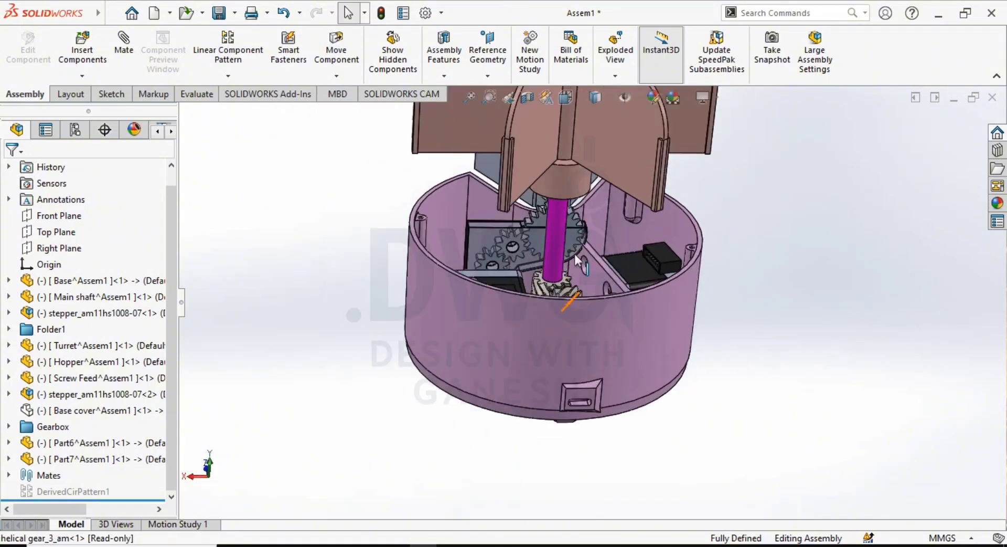
# - Move the turret aside to expose the main shaft, and undo the move
pyautogui.scroll(3, 574, 253)
pyautogui.moveTo(554, 198); pyautogui.dragTo(560, 212, button='middle')
pyautogui.scroll(-3, 560, 213)
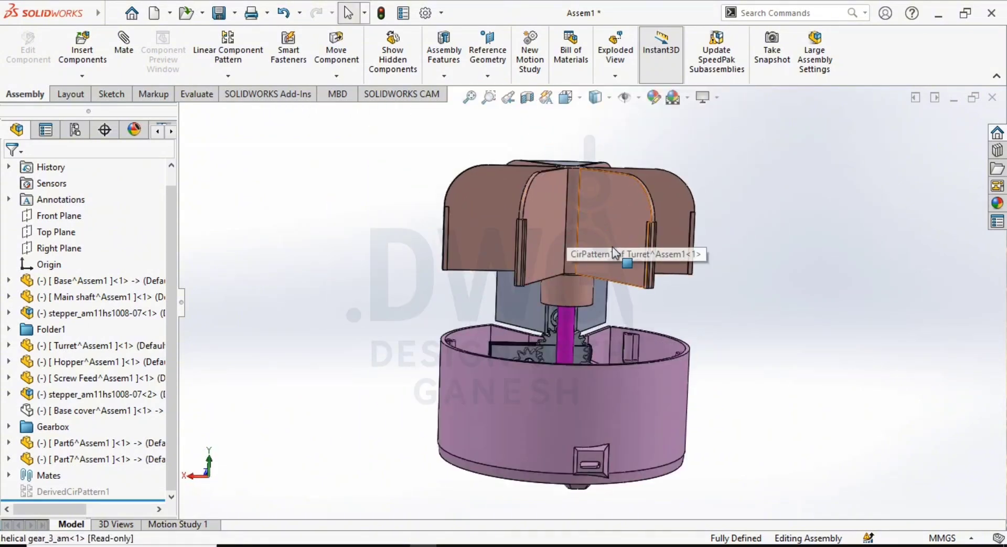
pyautogui.moveTo(606, 246); pyautogui.dragTo(909, 313)
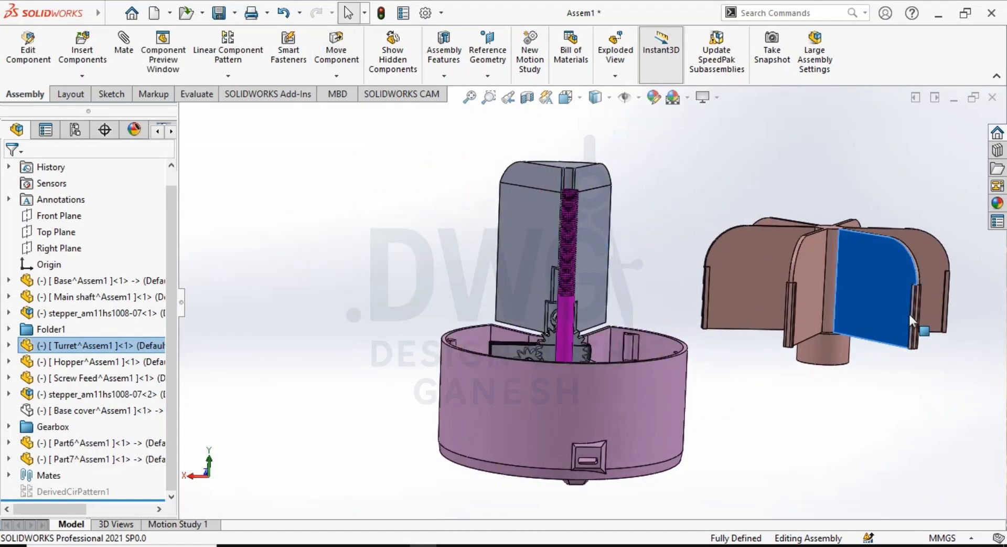
pyautogui.hotkey('ctrl', 'z')
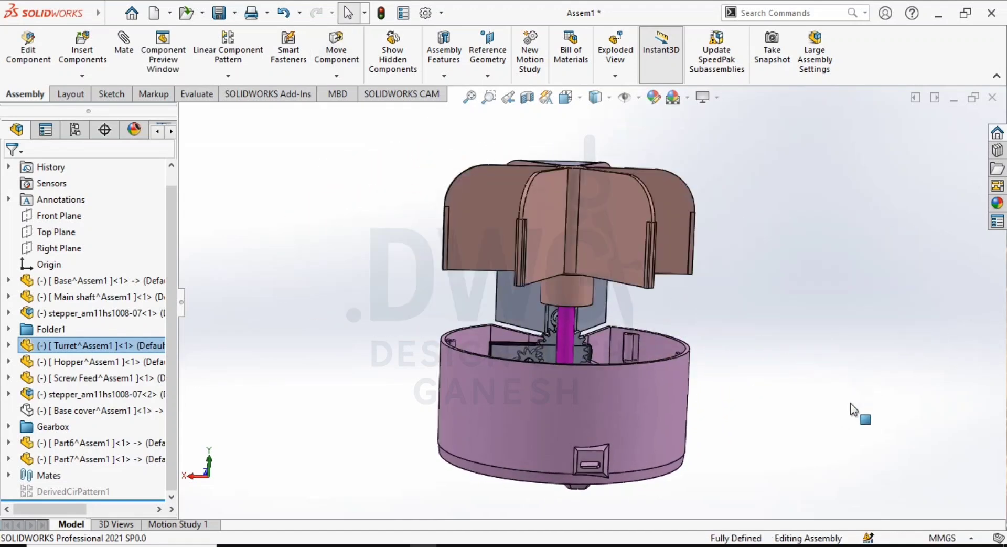
# - Examine the meshing helical gears at the foot of the main shaft
pyautogui.scroll(2, 609, 317)
pyautogui.moveTo(609, 317); pyautogui.dragTo(586, 360, button='middle')
pyautogui.scroll(-5, 586, 360)
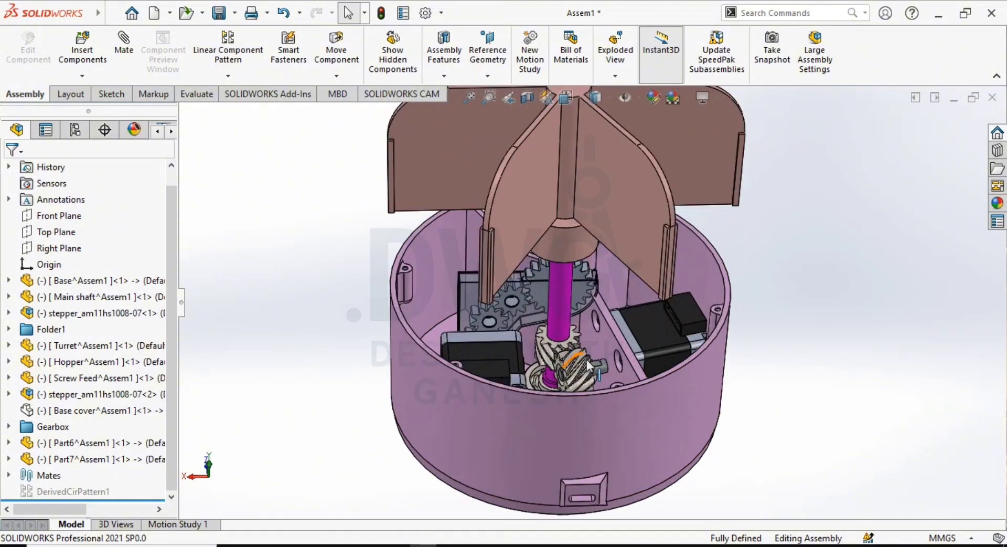
# - Inspect the base's underside, including its recessed feet and the main shaft hole, and return to the open interior
pyautogui.moveTo(578, 411); pyautogui.dragTo(580, 477, button='middle')
pyautogui.scroll(2, 591, 331)
pyautogui.scroll(-4, 582, 355)
pyautogui.scroll(5, 580, 356)
pyautogui.scroll(-5, 554, 389)
pyautogui.scroll(-3, 554, 389)
pyautogui.moveTo(553, 389); pyautogui.dragTo(552, 360, button='middle')
pyautogui.scroll(9, 552, 360)
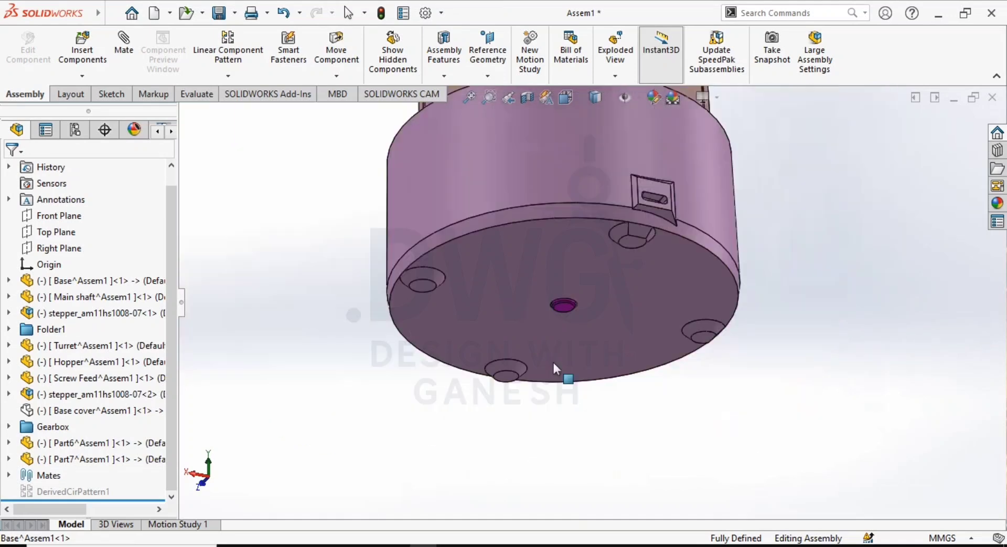
pyautogui.moveTo(619, 175); pyautogui.dragTo(594, 206, button='middle')
pyautogui.scroll(-3, 593, 206)
pyautogui.moveTo(595, 278); pyautogui.dragTo(603, 384, button='middle')
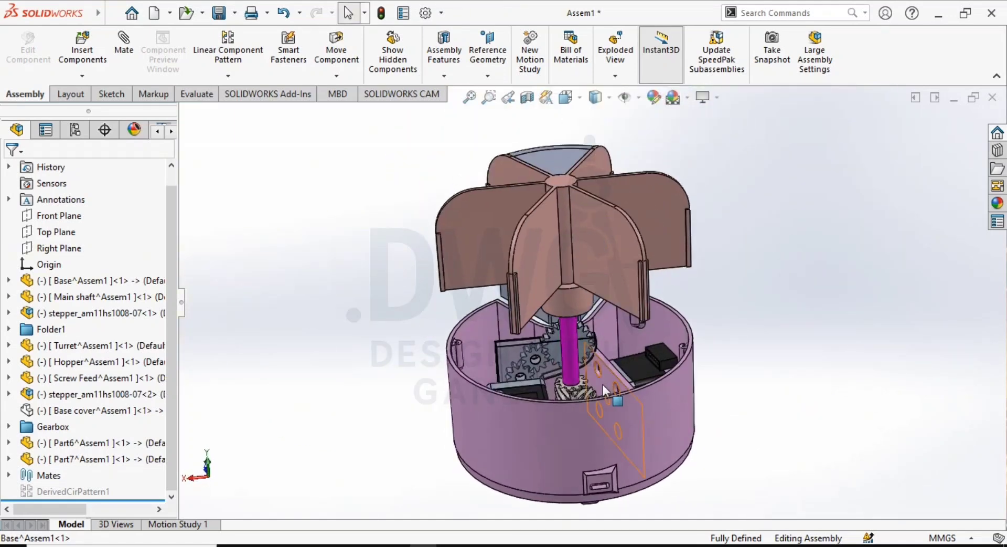
# - Move the turret off the main shaft to a clear spot beside the base
pyautogui.scroll(-4, 603, 397)
pyautogui.scroll(3, 593, 309)
pyautogui.scroll(-3, 603, 297)
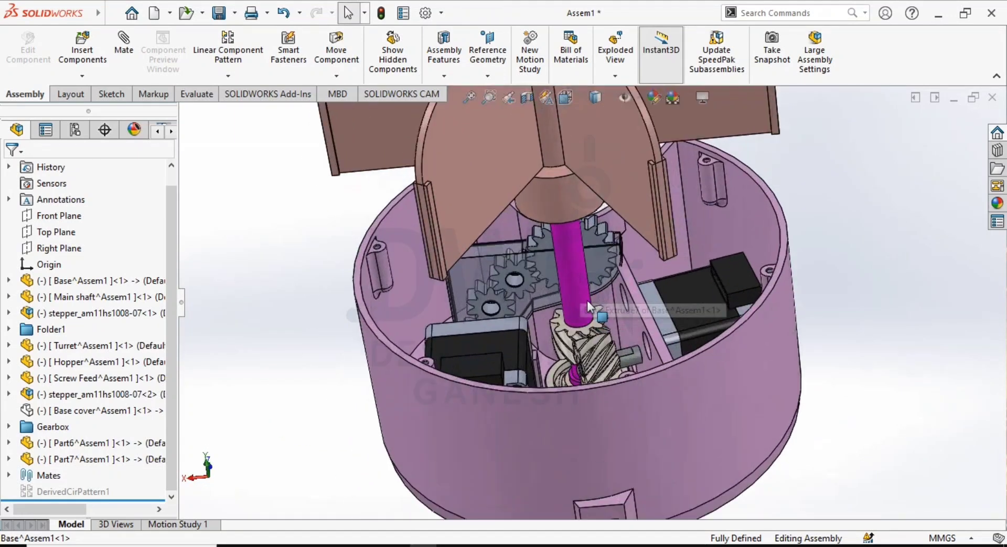
pyautogui.moveTo(587, 300); pyautogui.dragTo(579, 261, button='middle')
pyautogui.scroll(3, 578, 262)
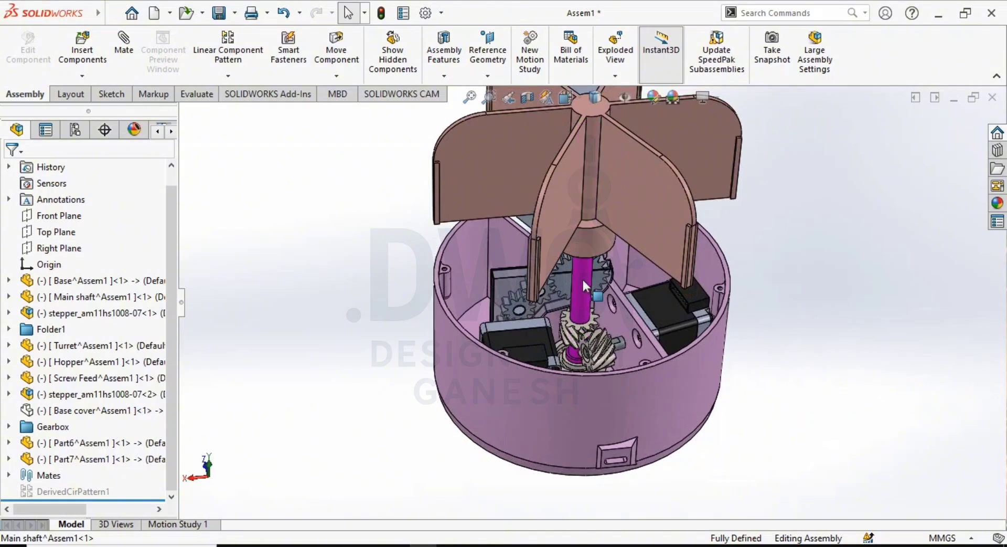
pyautogui.moveTo(830, 250); pyautogui.dragTo(867, 284, button='middle')
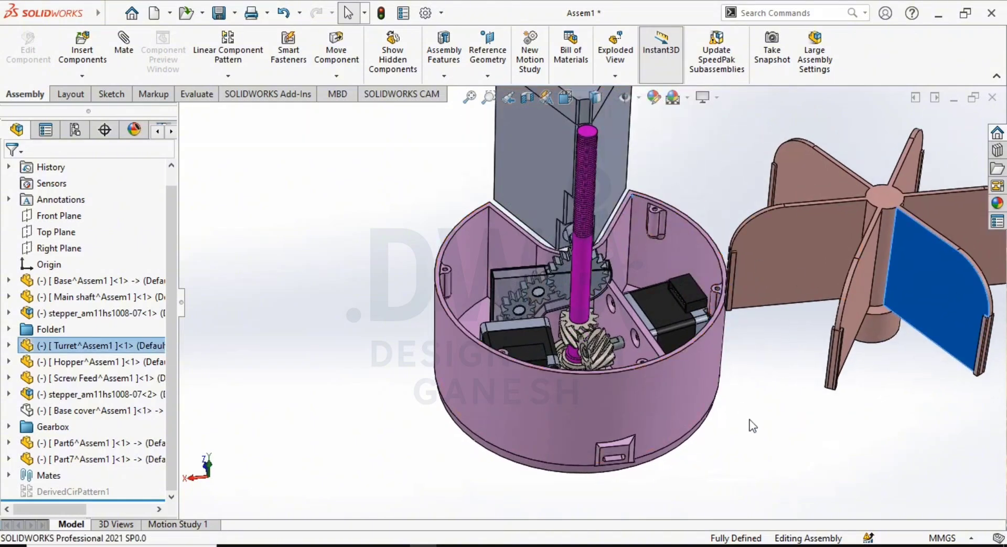
# - Examine the exposed threaded main shaft and the helical gears meshing at its foot
pyautogui.scroll(-3, 584, 309)
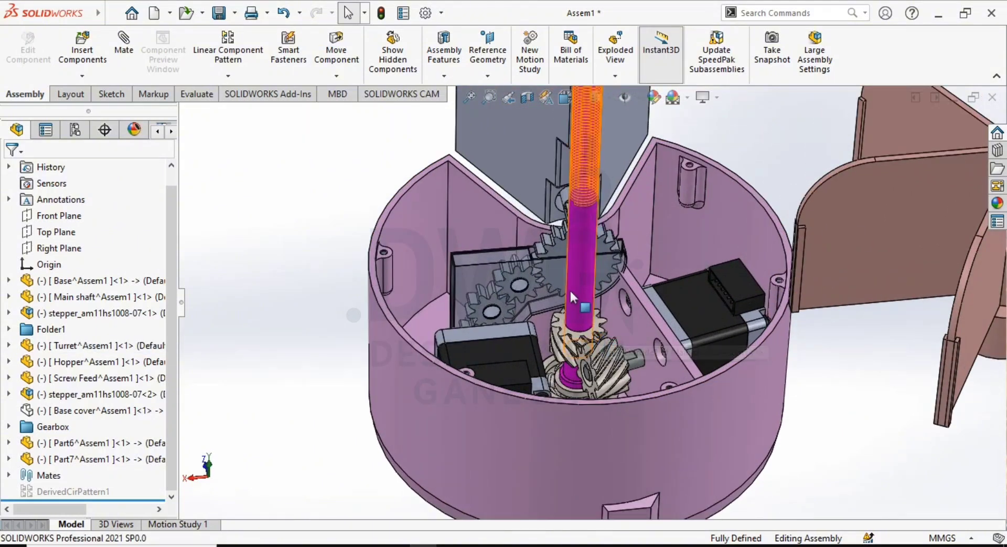
pyautogui.scroll(3, 570, 289)
pyautogui.moveTo(572, 290); pyautogui.dragTo(609, 331, button='middle')
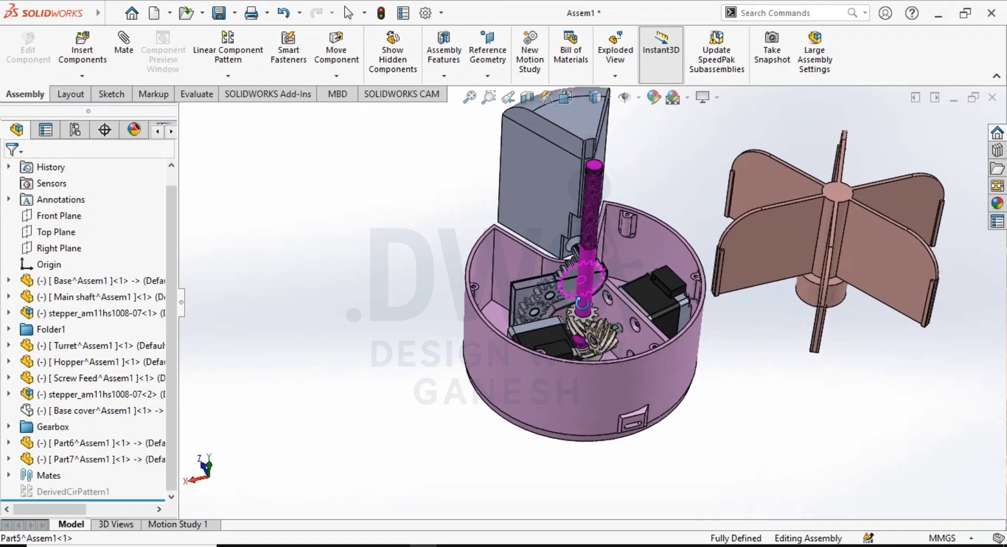
pyautogui.scroll(-3, 609, 331)
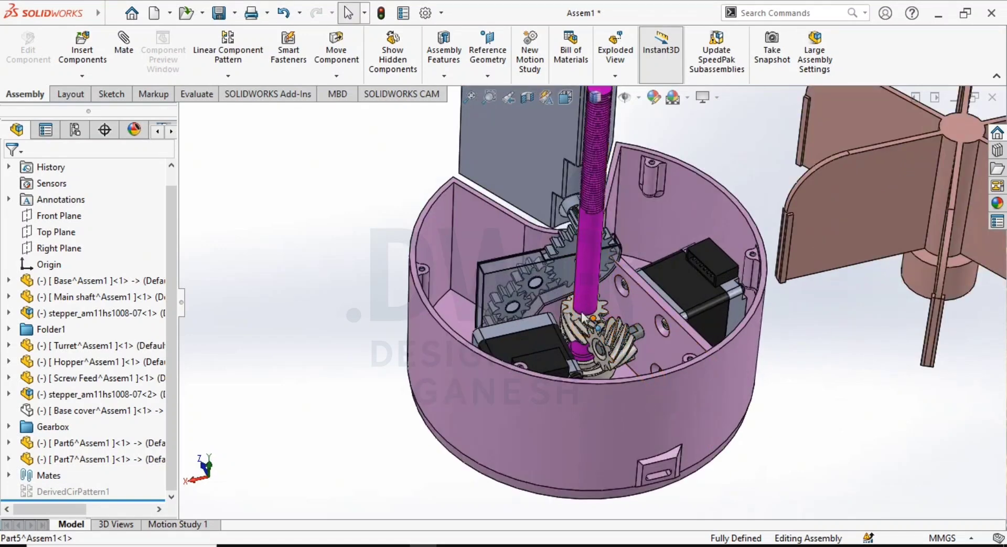
pyautogui.scroll(3, 591, 322)
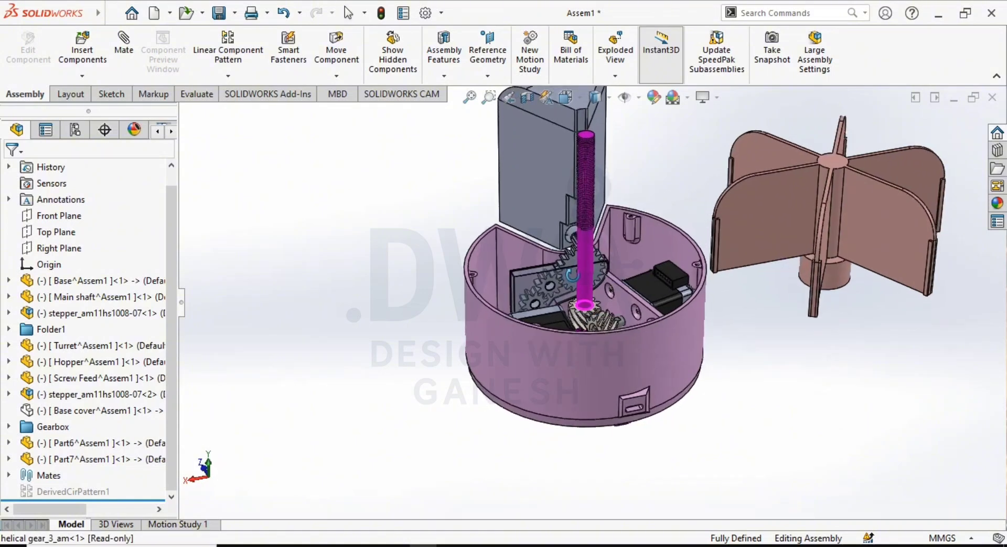
pyautogui.scroll(-2, 587, 256)
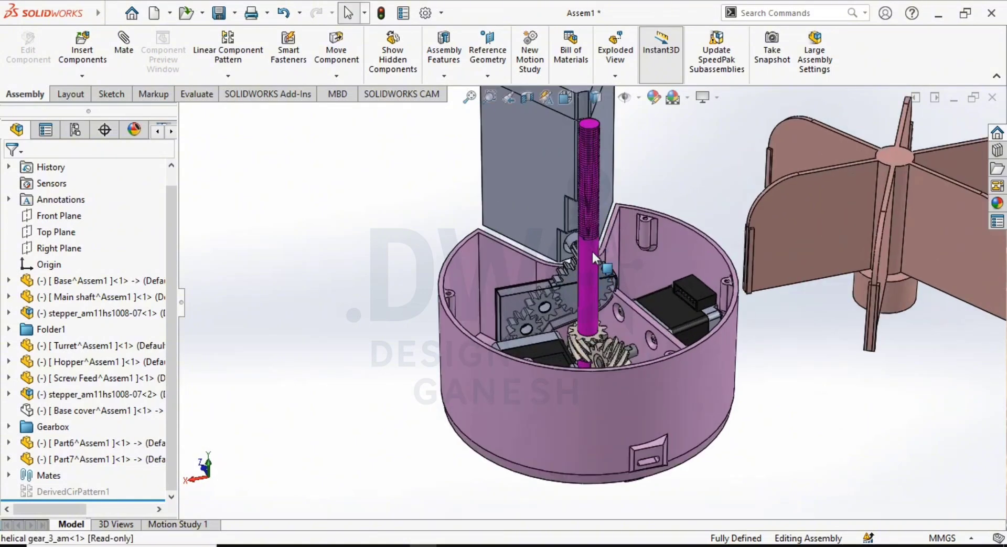
pyautogui.scroll(2, 582, 301)
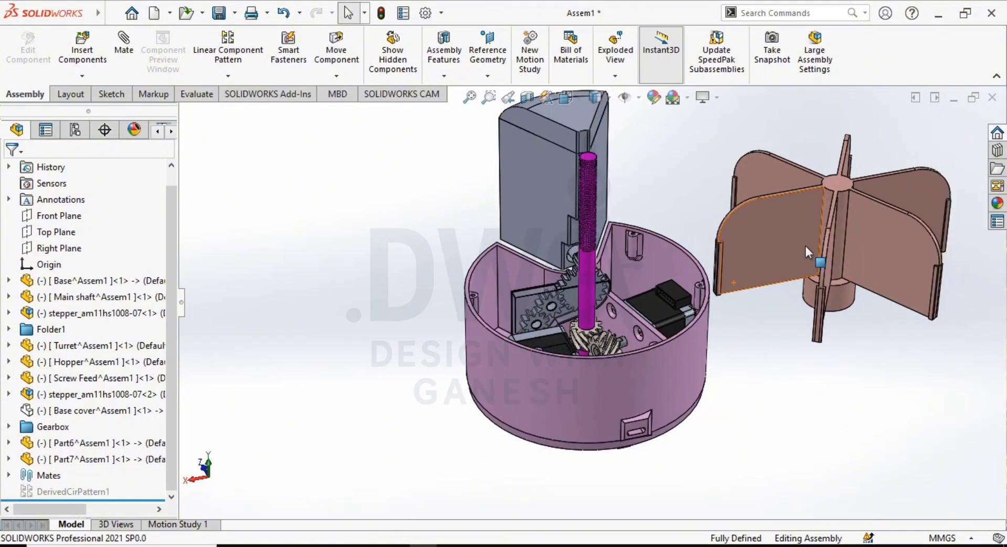
# - Move the hopper and its lid away from the base to expose the screw feed, and shift the turret slightly
pyautogui.click(795, 243)
pyautogui.moveTo(797, 246); pyautogui.dragTo(822, 319)
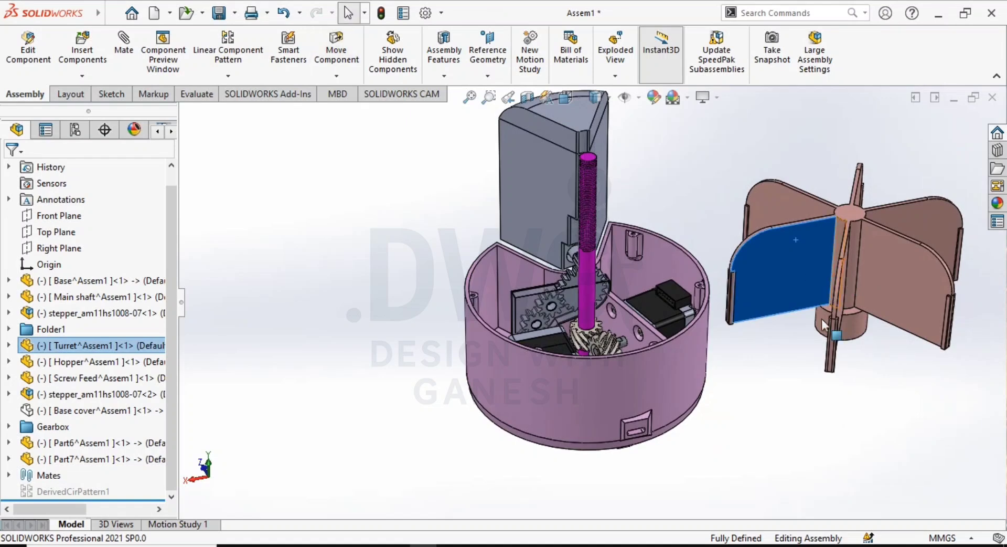
pyautogui.click(558, 156)
pyautogui.moveTo(558, 156); pyautogui.dragTo(232, 277)
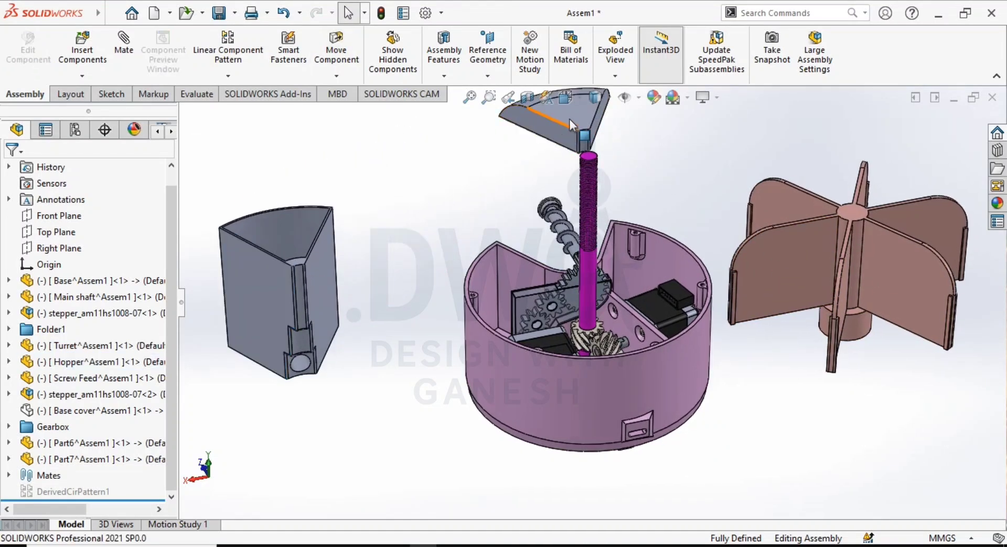
pyautogui.moveTo(568, 118); pyautogui.dragTo(263, 146)
pyautogui.click(418, 188)
pyautogui.scroll(2, 503, 259)
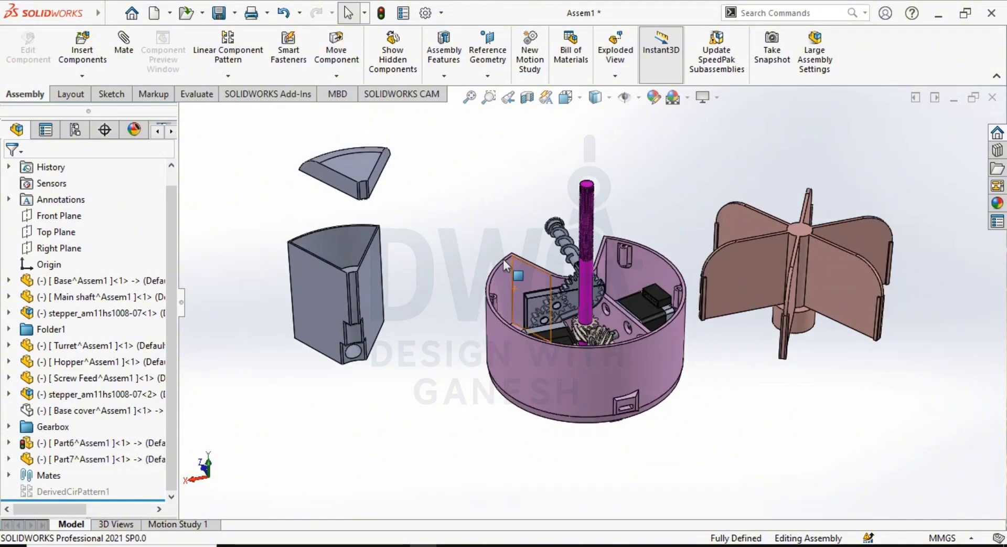
# - Inspect the main shaft's thread and the M8x1.0 tapped hole in the underside of the turret hub
pyautogui.moveTo(502, 259); pyautogui.dragTo(656, 272, button='middle')
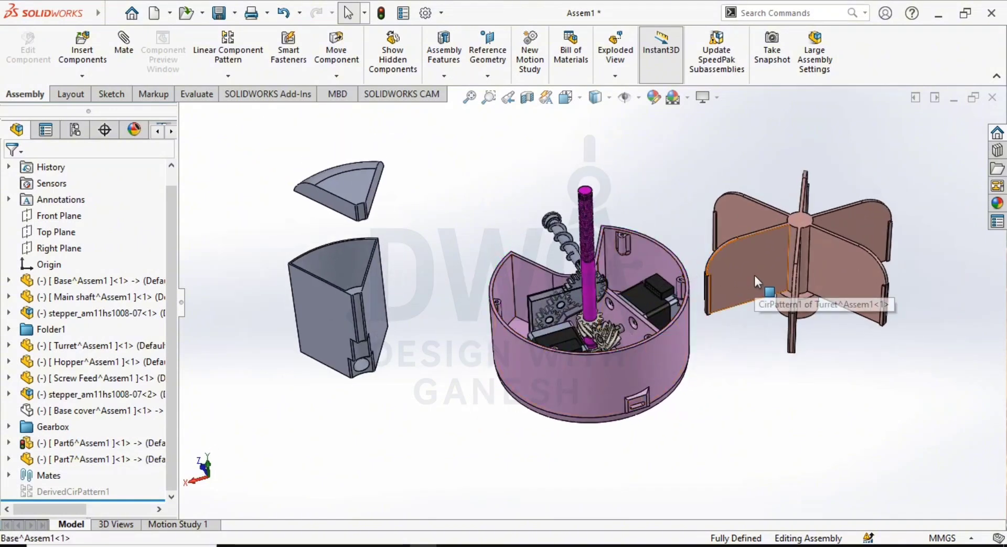
pyautogui.scroll(-5, 598, 231)
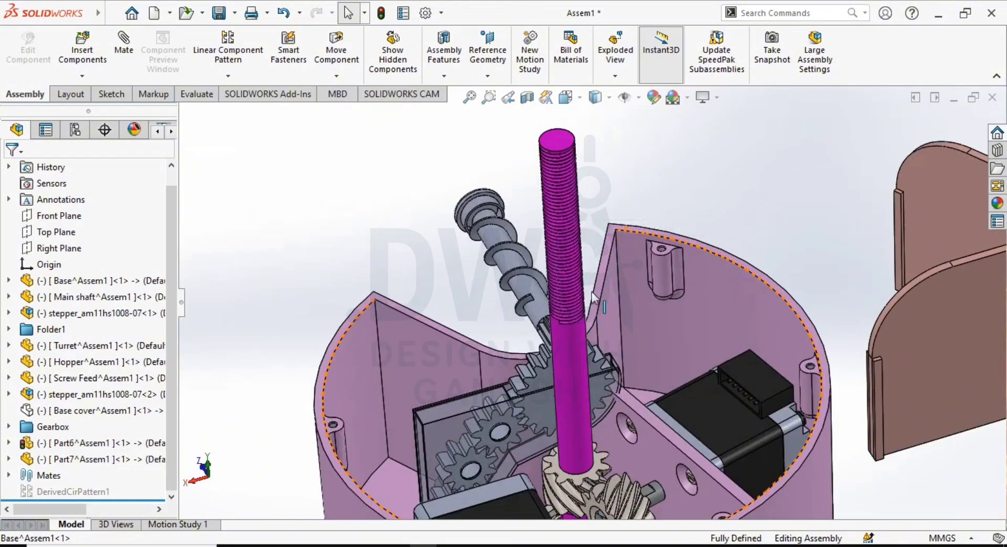
pyautogui.scroll(5, 570, 315)
pyautogui.scroll(-8, 894, 343)
pyautogui.moveTo(882, 370); pyautogui.dragTo(795, 313, button='middle')
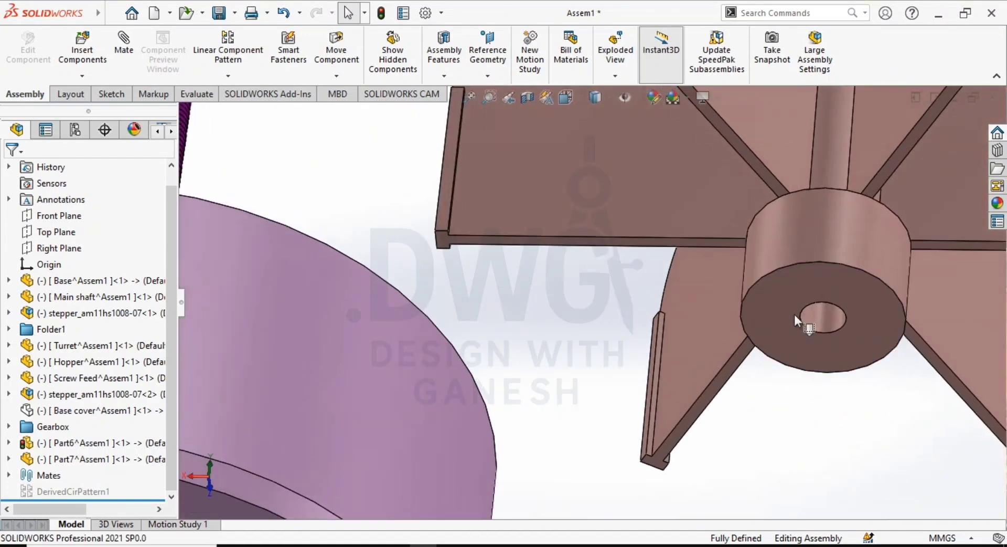
pyautogui.click(823, 317)
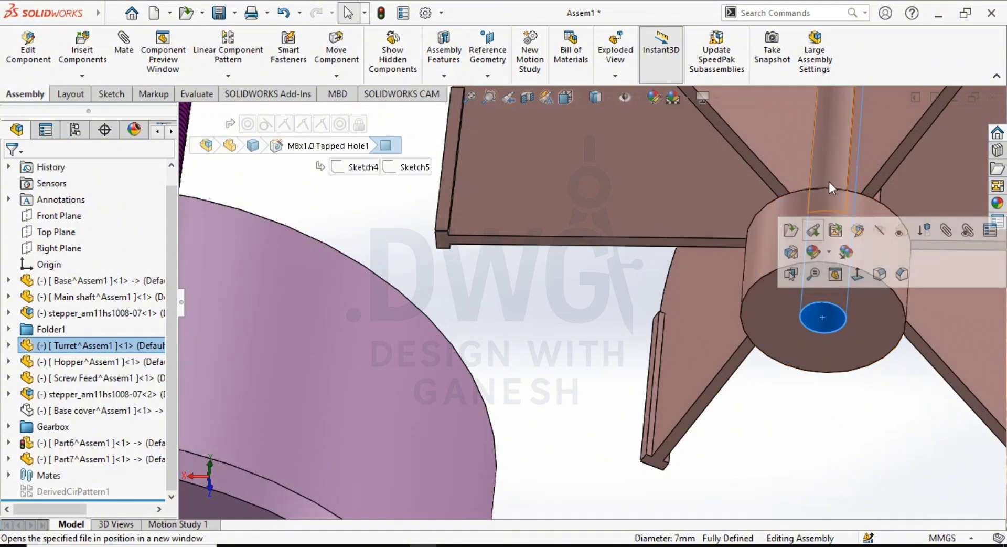
# - Try to mate the turret hub's outer cylindrical face concentric with the main shaft
pyautogui.scroll(5, 766, 206)
pyautogui.moveTo(767, 205); pyautogui.dragTo(558, 427, button='middle')
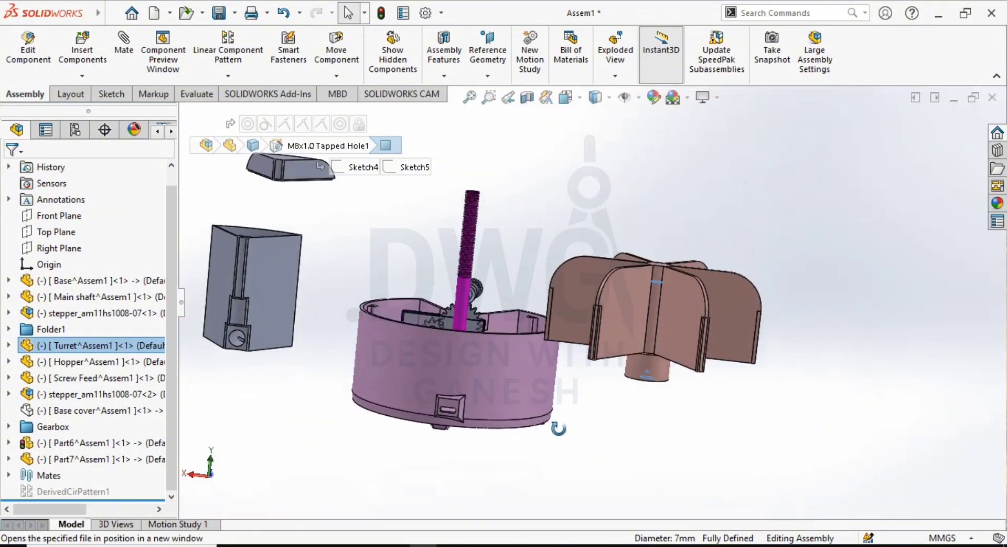
pyautogui.scroll(-3, 502, 283)
pyautogui.moveTo(502, 283); pyautogui.dragTo(467, 365, button='middle')
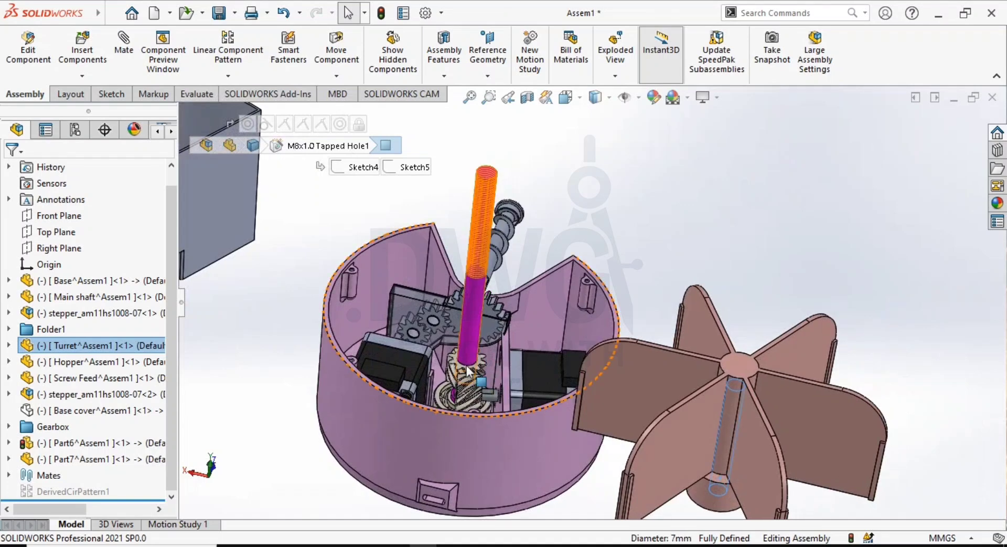
pyautogui.moveTo(533, 377); pyautogui.dragTo(630, 368, button='middle')
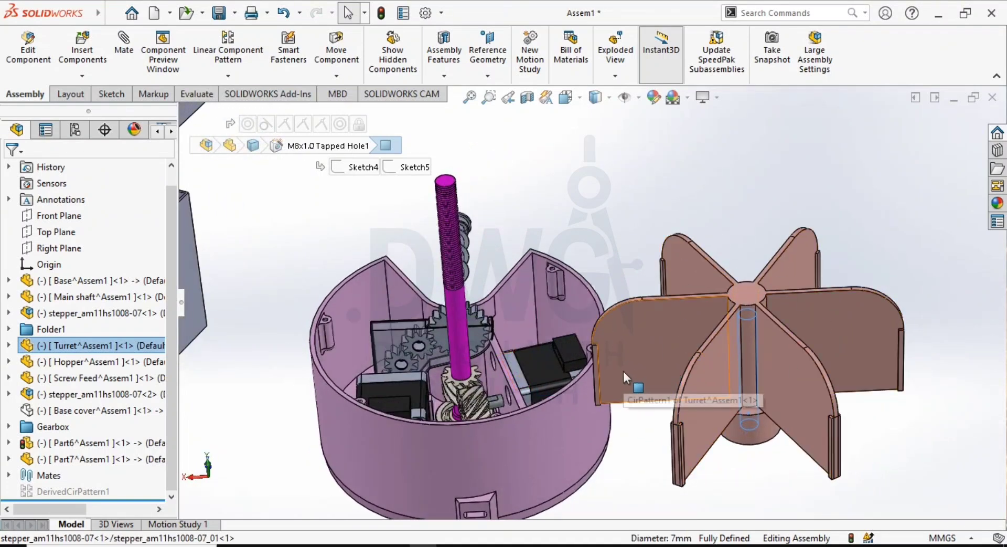
pyautogui.click(757, 436)
pyautogui.keyDown('ctrl'); pyautogui.click(461, 329); pyautogui.keyUp('ctrl')
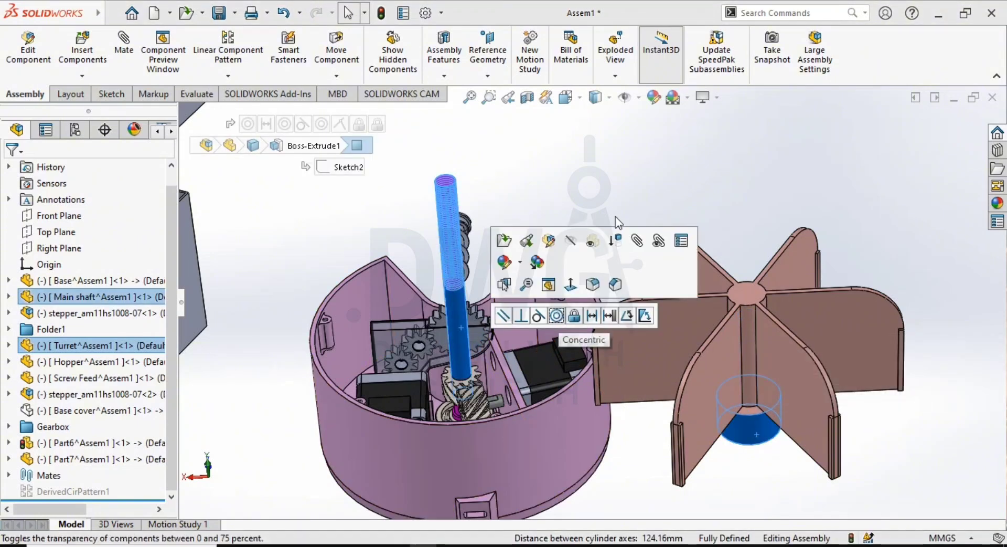
pyautogui.click(557, 315)
# - Fix the main shaft in place in the assembly
pyautogui.click(465, 355)
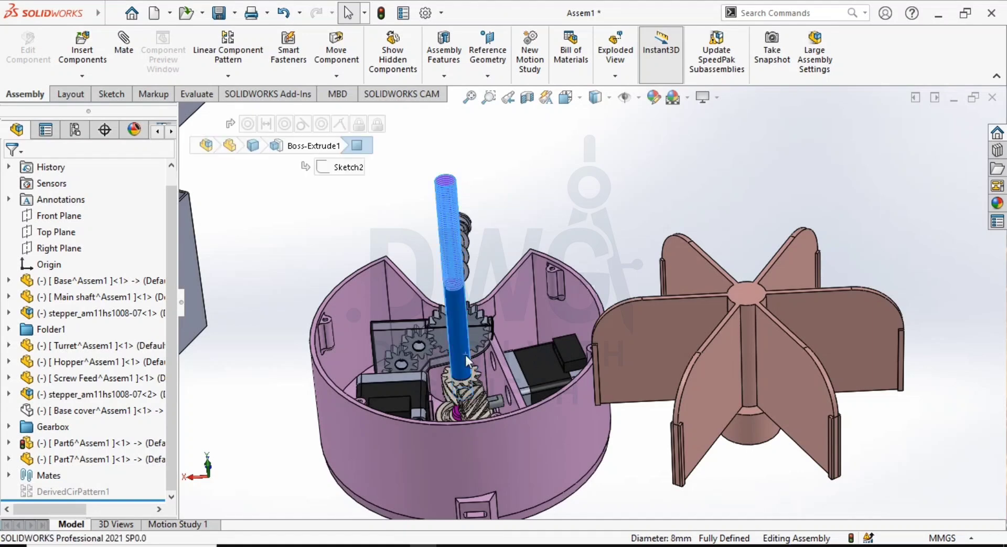
pyautogui.rightClick(462, 344)
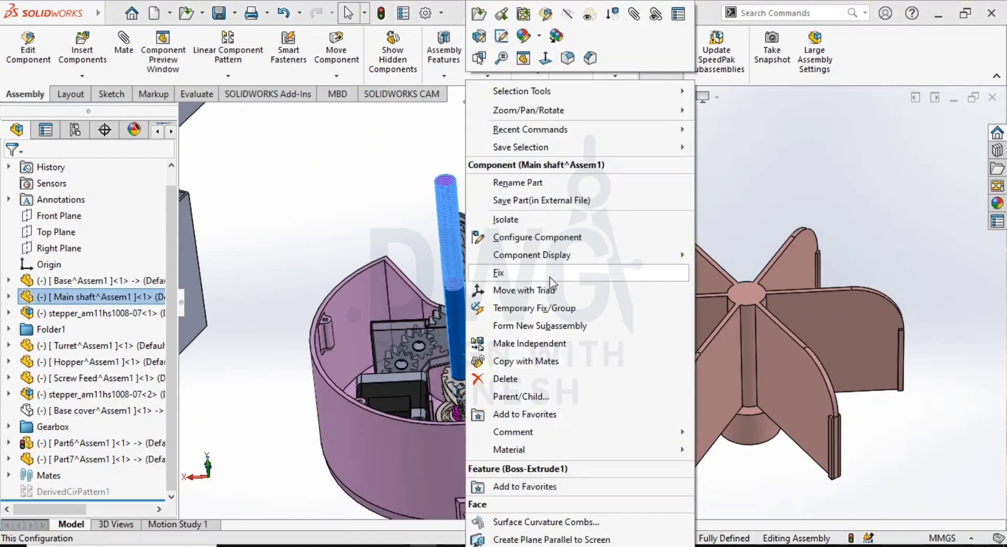
pyautogui.click(503, 272)
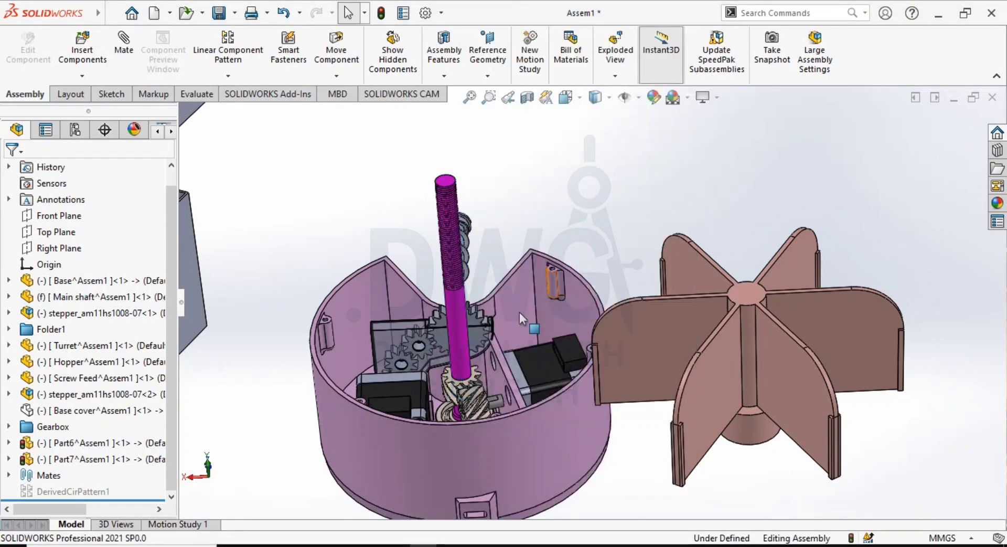
# - Add a concentric mate between the turret hub's cylindrical face and the fixed main shaft
pyautogui.click(456, 339)
pyautogui.keyDown('ctrl'); pyautogui.click(740, 427); pyautogui.keyUp('ctrl')
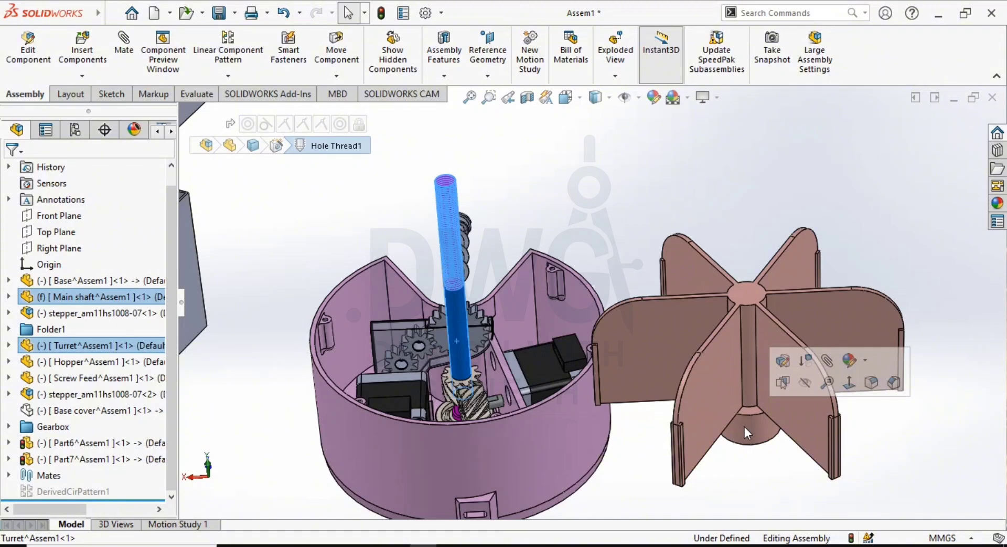
pyautogui.click(764, 427)
pyautogui.keyDown('ctrl'); pyautogui.click(464, 339); pyautogui.keyUp('ctrl')
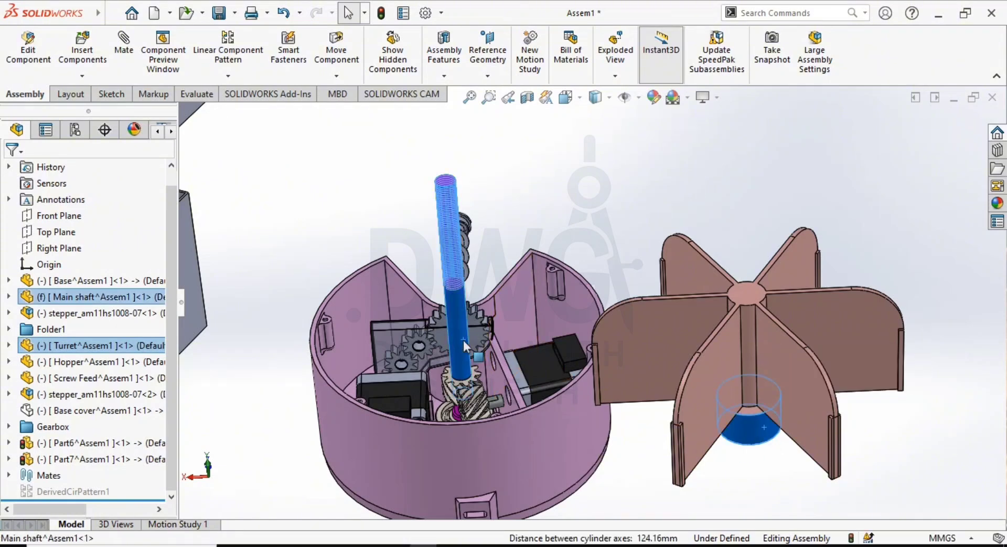
pyautogui.click(559, 329)
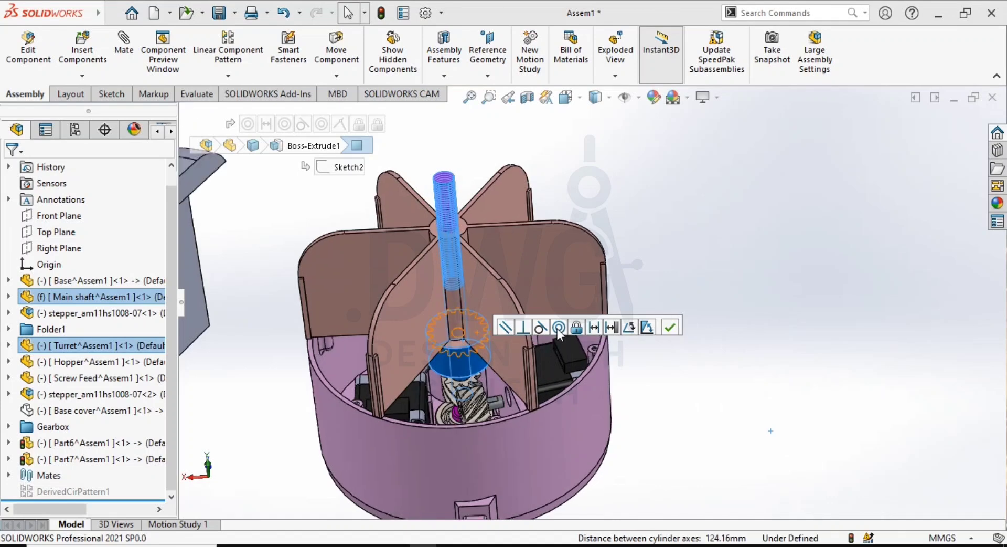
pyautogui.click(668, 328)
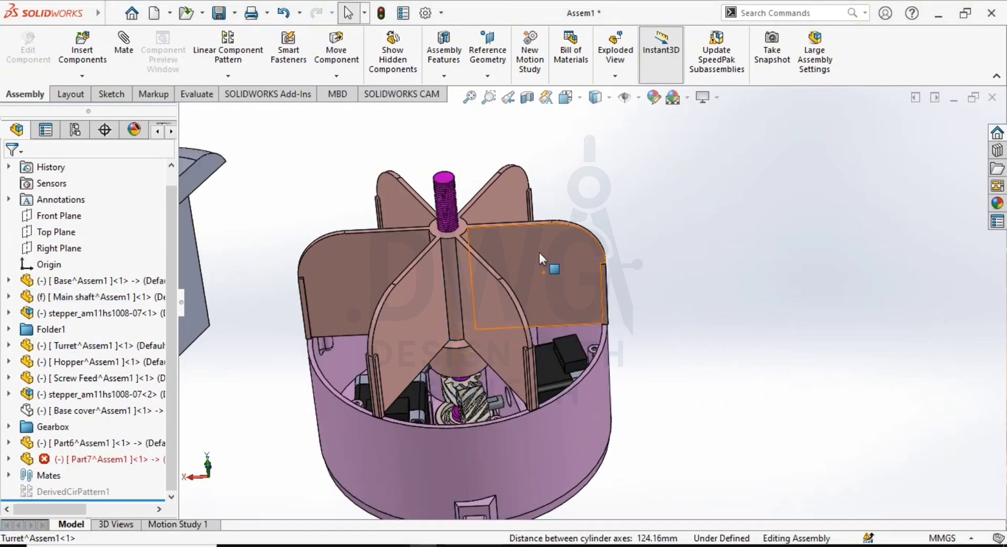
# - Slide the turret up along the main shaft, clear of the base
pyautogui.moveTo(539, 252); pyautogui.dragTo(514, 137)
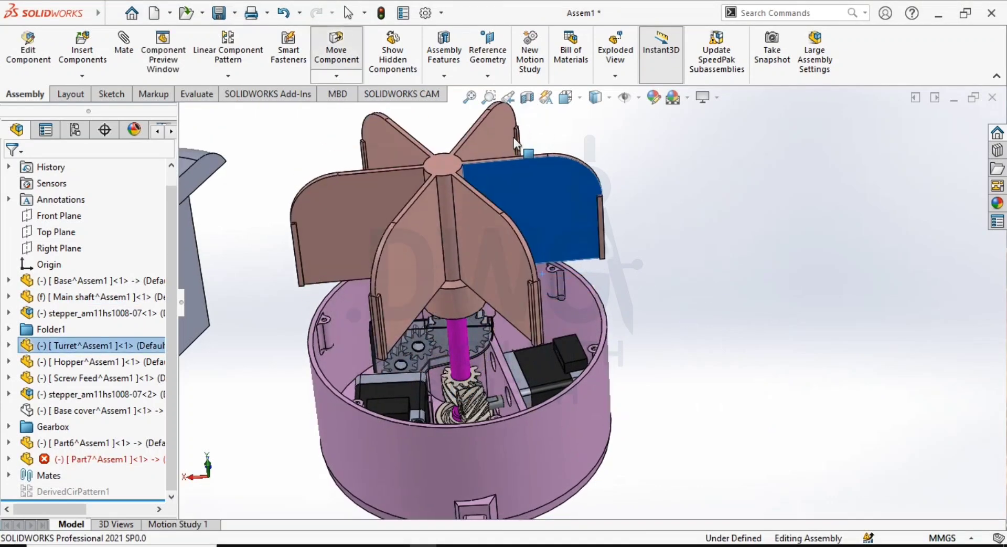
pyautogui.click(705, 219)
pyautogui.scroll(3, 535, 273)
pyautogui.moveTo(469, 280); pyautogui.dragTo(456, 232, button='middle')
# - Make the turret transparent and raise it further along the threaded shaft
pyautogui.click(542, 226)
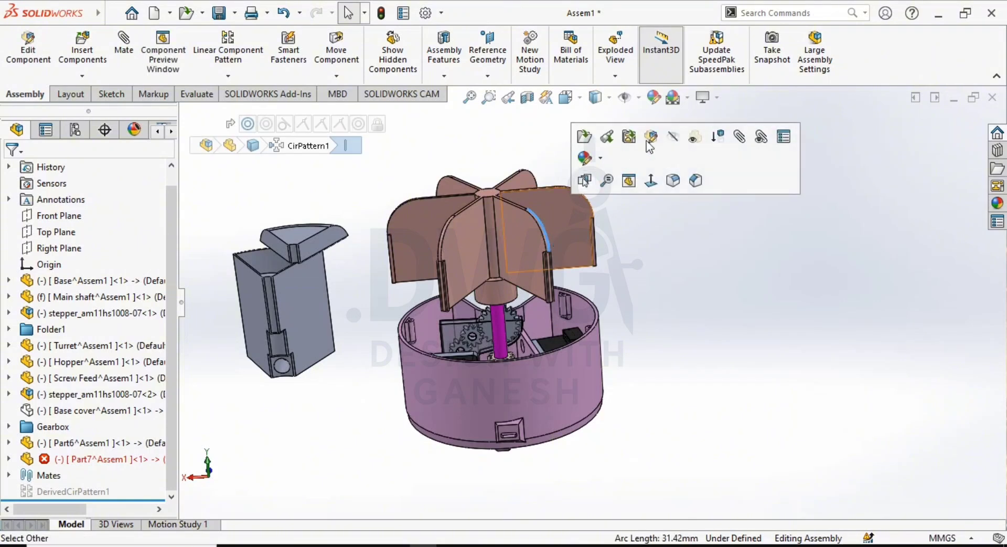
pyautogui.click(694, 136)
pyautogui.scroll(-3, 482, 257)
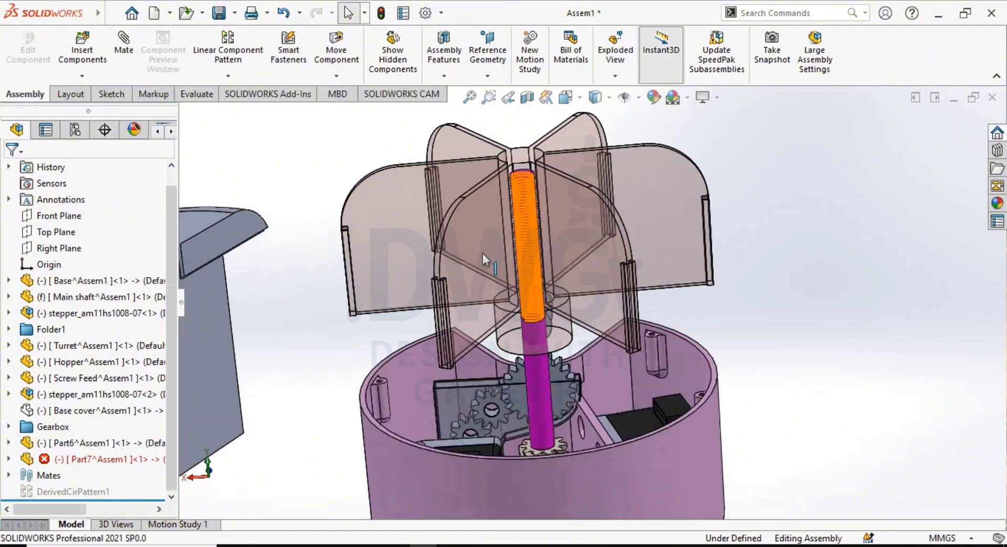
pyautogui.moveTo(482, 253); pyautogui.dragTo(475, 185, button='middle')
pyautogui.moveTo(602, 262); pyautogui.dragTo(585, 127)
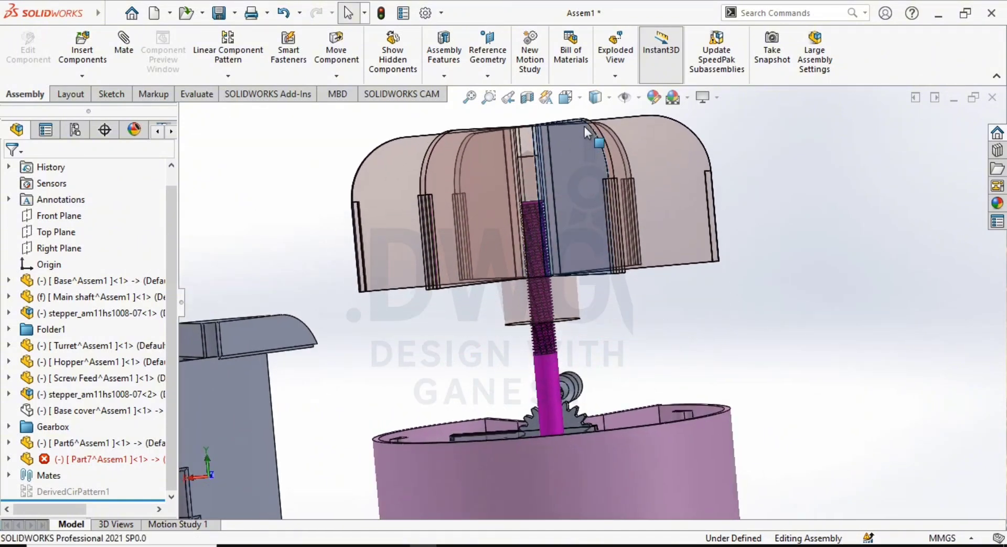
# - Add a 2 mm distance mate between the tip of the turret's M8 tapped hole and the main shaft's top face
pyautogui.click(764, 239)
pyautogui.scroll(-4, 486, 169)
pyautogui.moveTo(492, 126); pyautogui.dragTo(562, 196, button='middle')
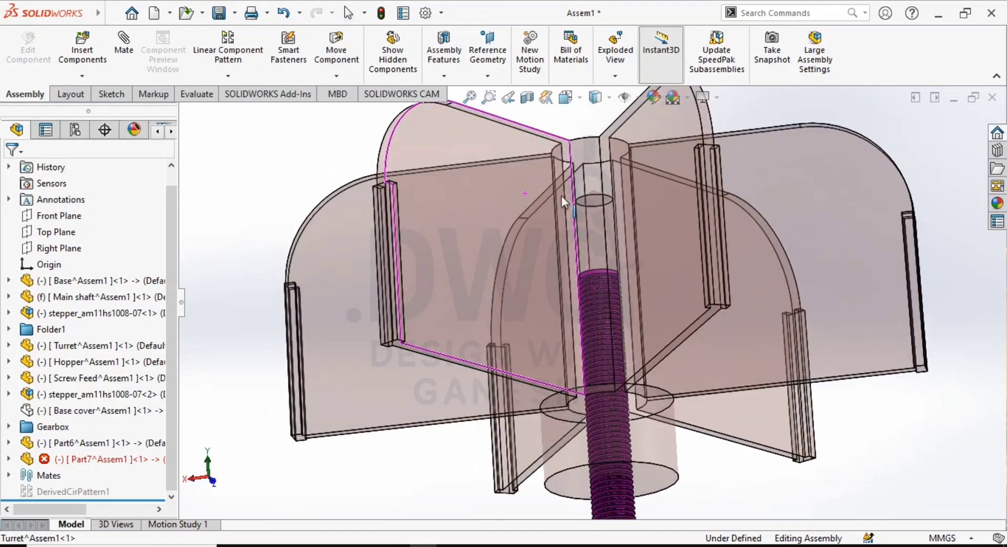
pyautogui.scroll(-3, 594, 207)
pyautogui.click(593, 208)
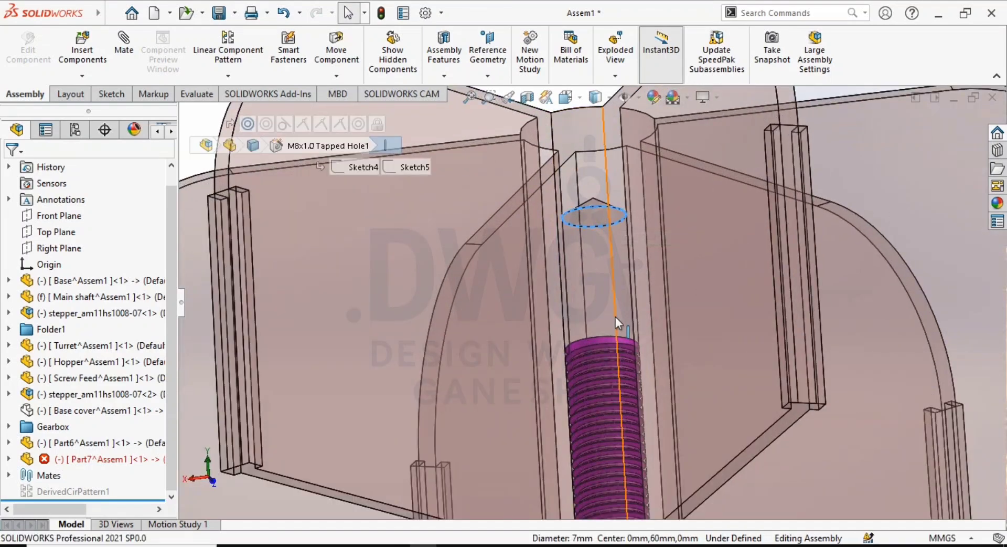
pyautogui.scroll(5, 615, 317)
pyautogui.scroll(-6, 604, 285)
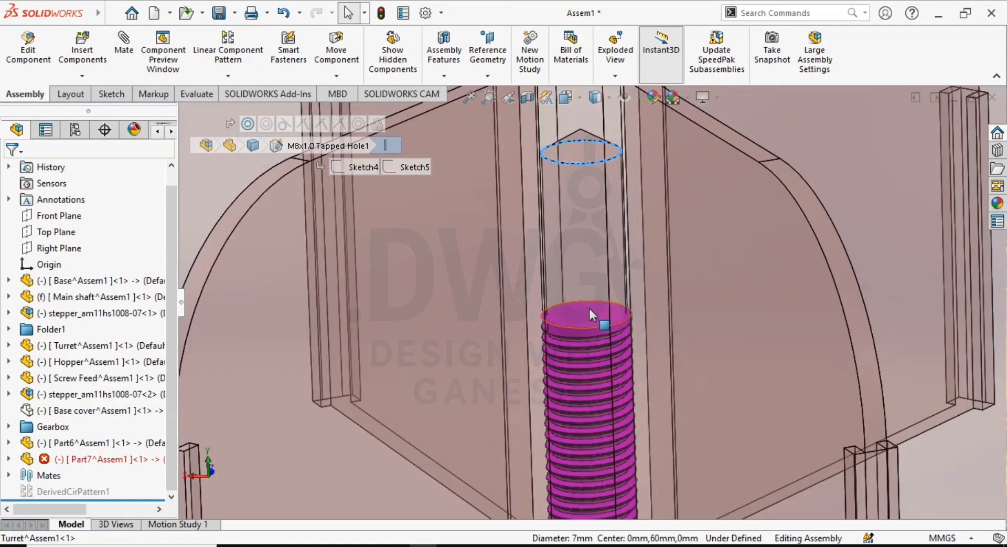
pyautogui.scroll(1, 590, 218)
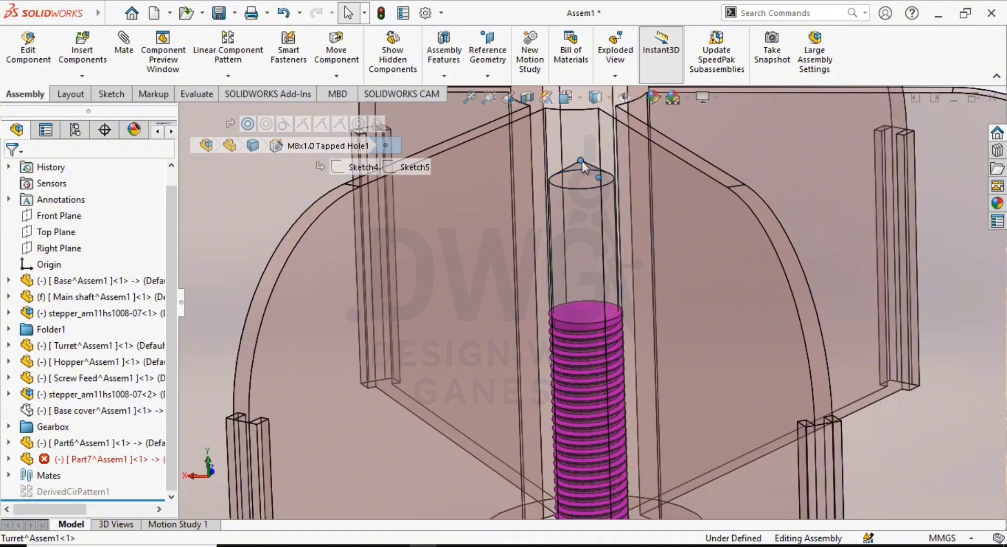
pyautogui.click(582, 309)
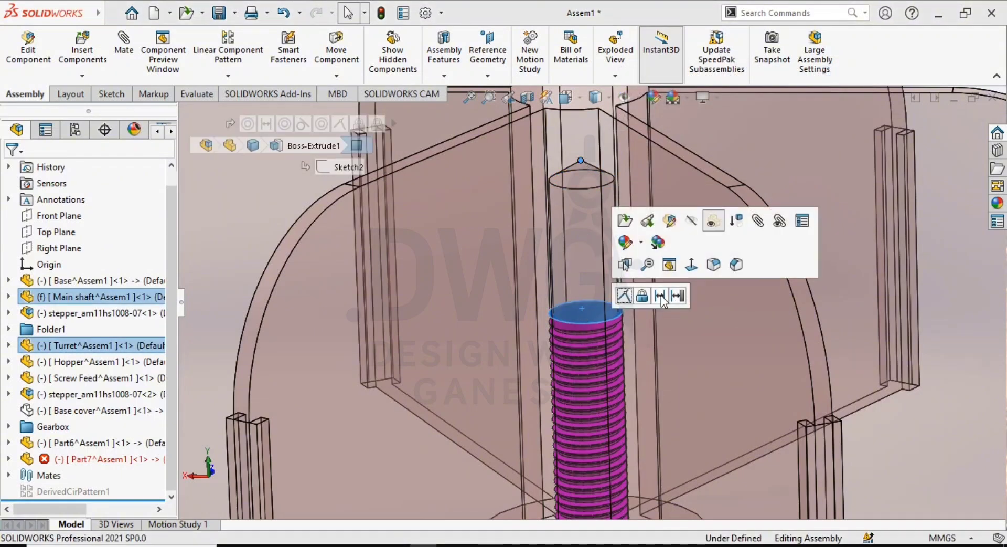
pyautogui.click(659, 296)
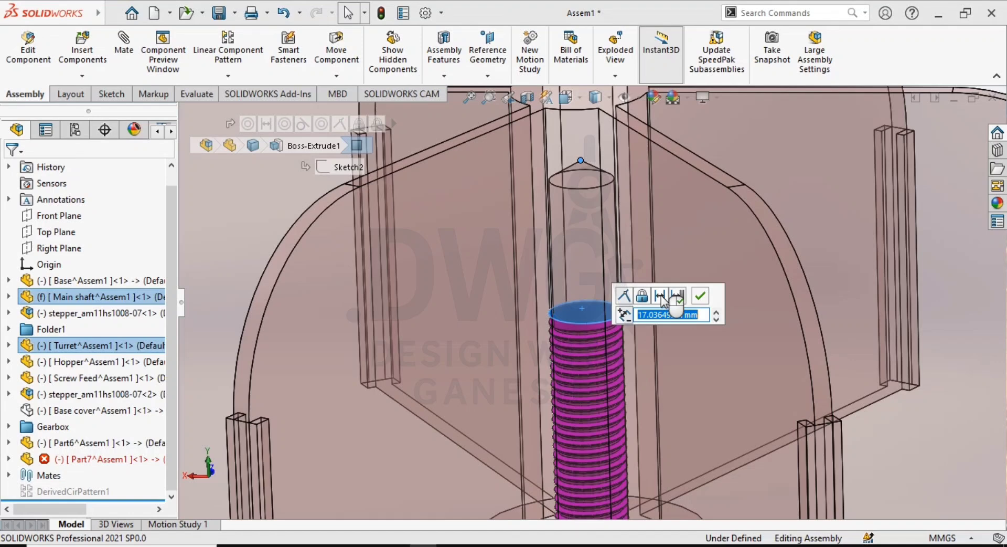
pyautogui.write('5')
pyautogui.press('Return')
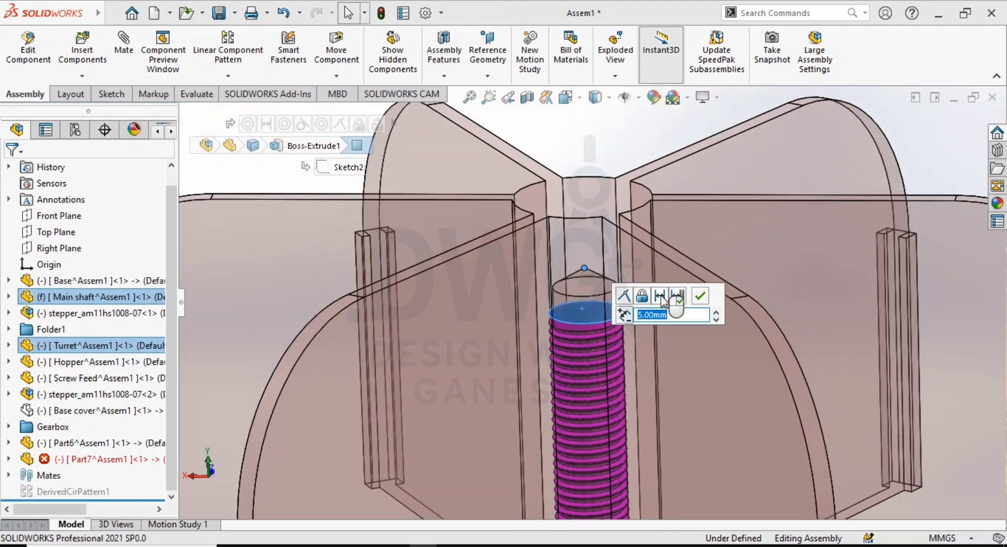
pyautogui.press('Return')
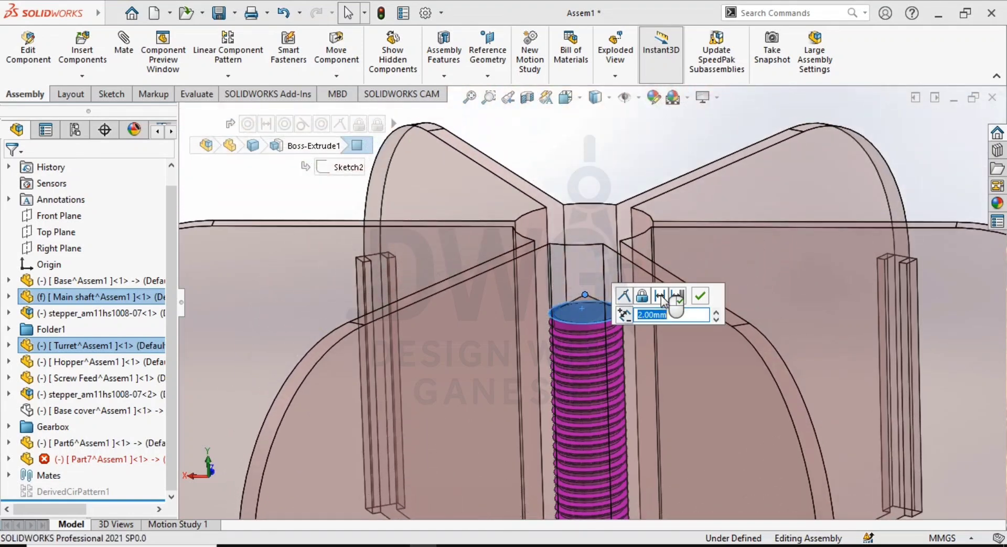
pyautogui.press('Return')
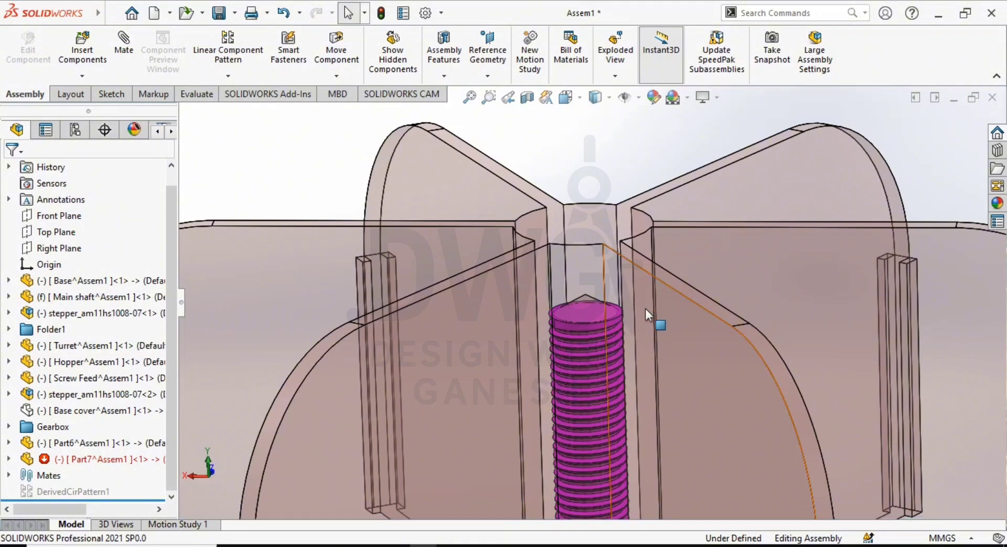
# - Make the transparent turret opaque again and clear the selection
pyautogui.scroll(5, 645, 307)
pyautogui.scroll(5, 641, 307)
pyautogui.click(661, 346)
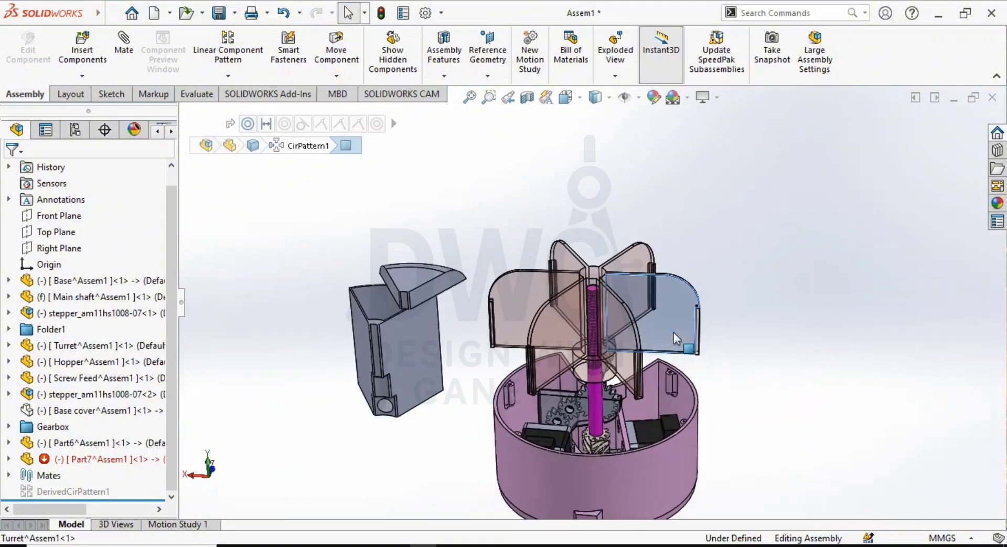
pyautogui.click(826, 244)
pyautogui.press('Escape')
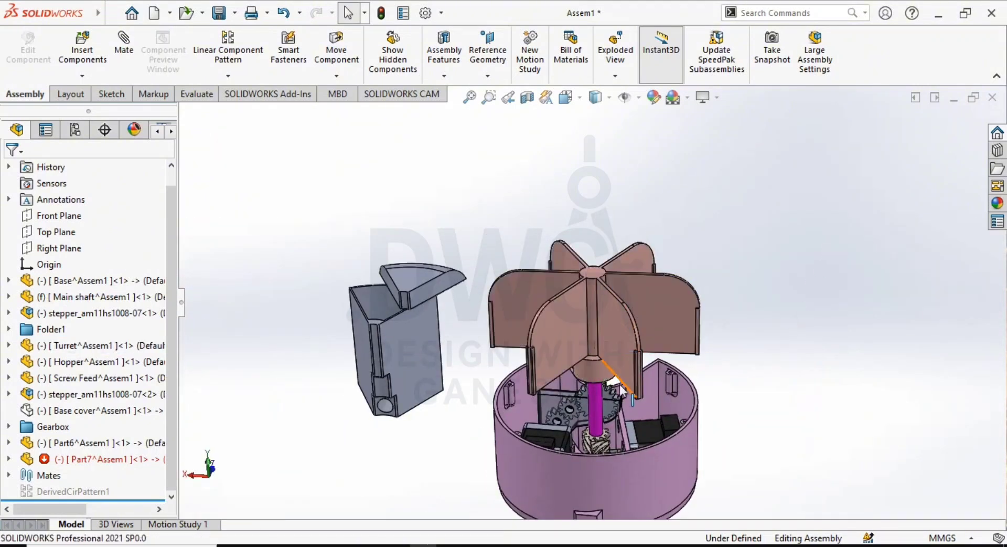
# - Rotate the turret freely about the main shaft
pyautogui.scroll(-2, 633, 350)
pyautogui.click(658, 326)
pyautogui.moveTo(658, 326); pyautogui.dragTo(539, 313)
pyautogui.scroll(-3, 616, 398)
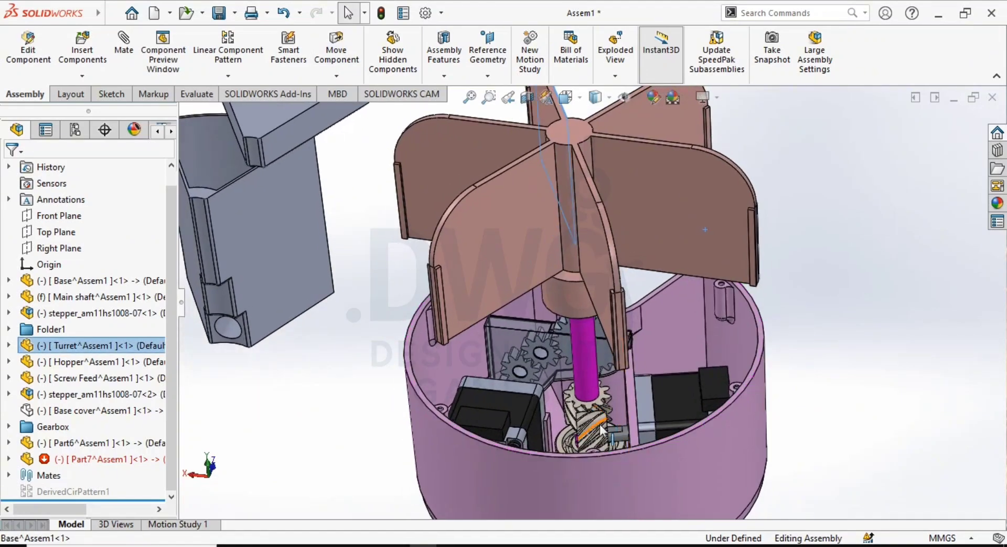
# - Examine the drive gears and steppers in the base, the mounted turret, and the separate hopper from several angles
pyautogui.scroll(3, 594, 388)
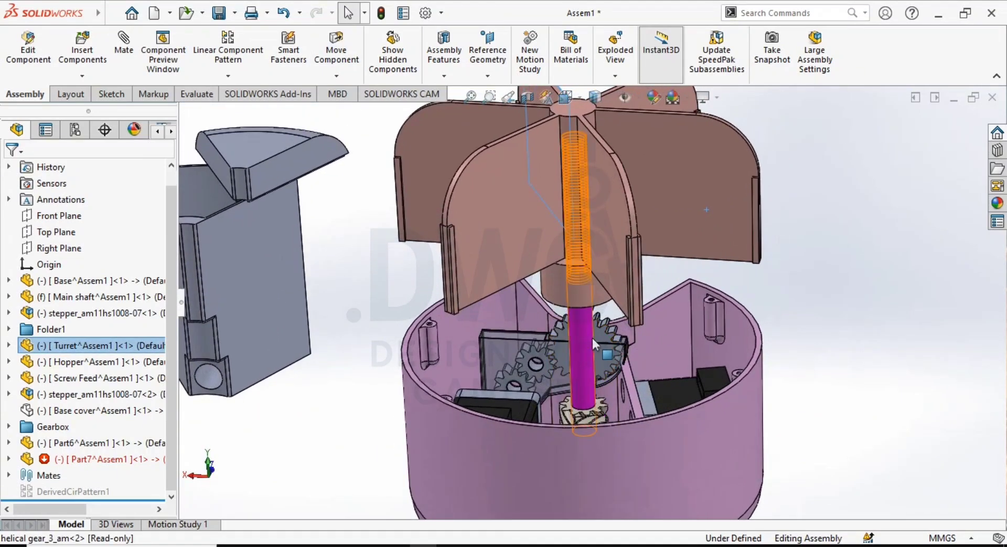
pyautogui.moveTo(594, 386); pyautogui.dragTo(614, 372, button='middle')
pyautogui.scroll(-3, 622, 365)
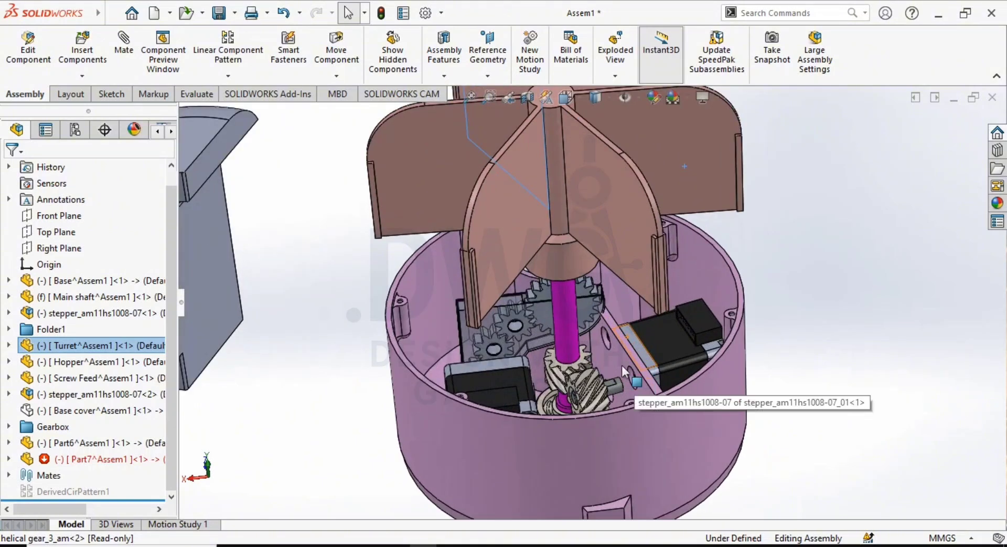
pyautogui.scroll(3, 559, 304)
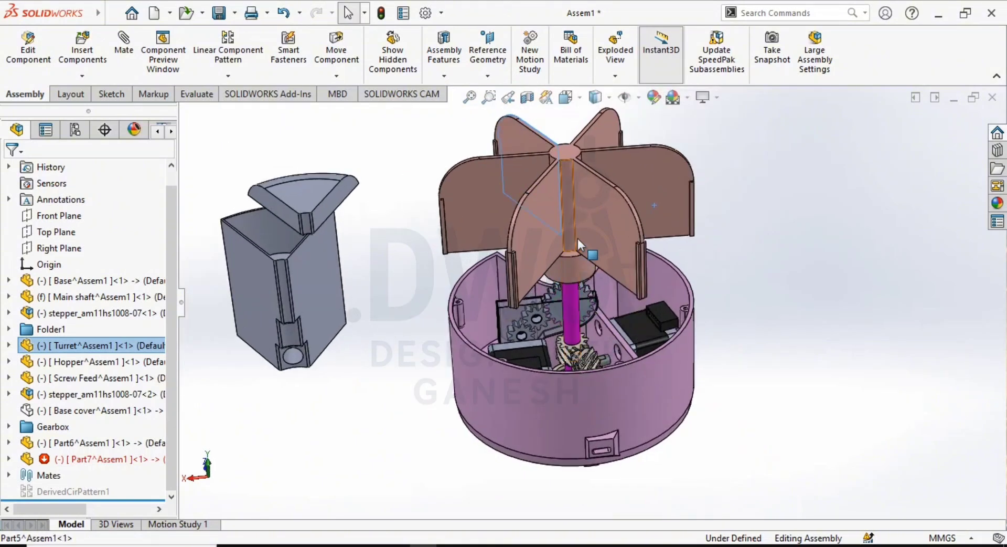
pyautogui.scroll(1, 511, 273)
pyautogui.moveTo(511, 273); pyautogui.dragTo(527, 238, button='middle')
pyautogui.scroll(-3, 527, 238)
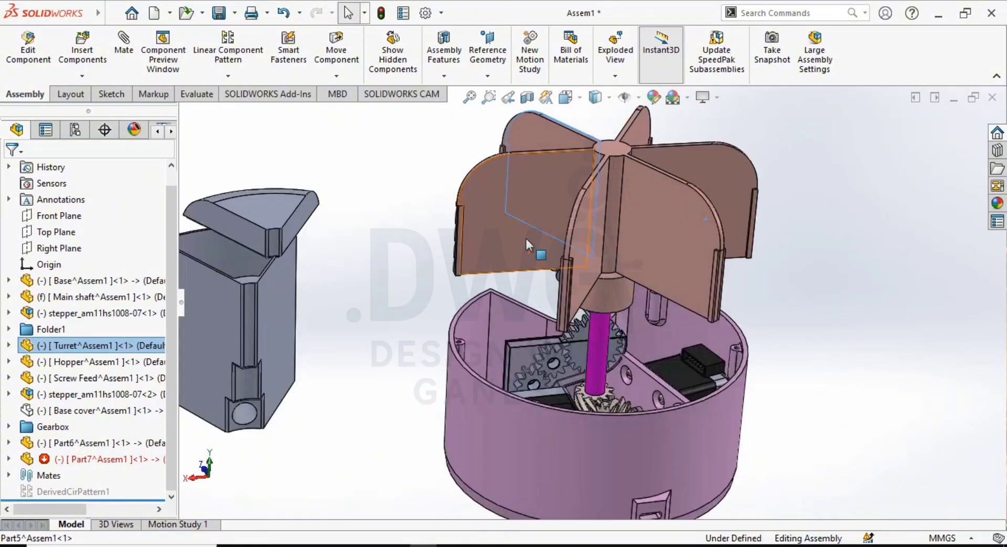
pyautogui.scroll(3, 257, 376)
pyautogui.scroll(-3, 301, 348)
pyautogui.scroll(3, 923, 316)
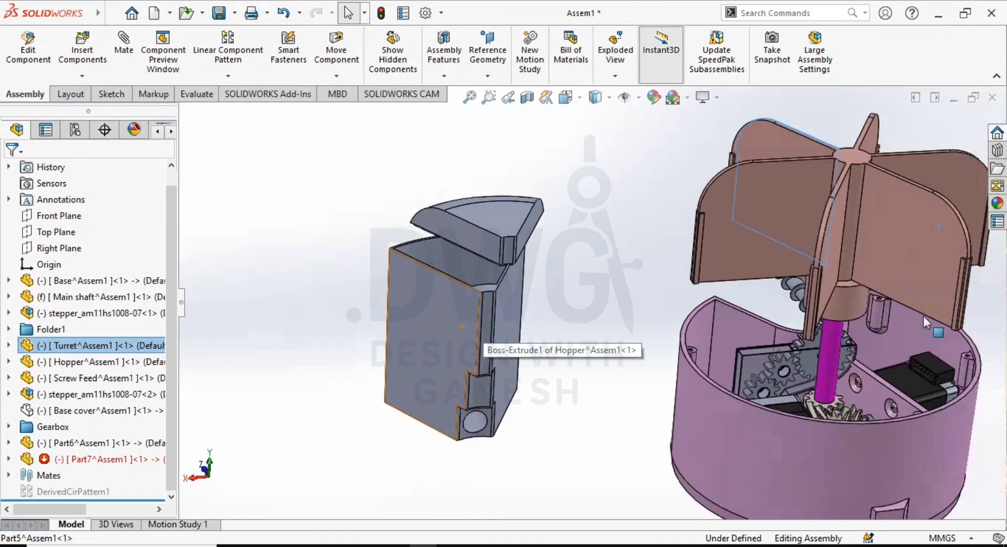
pyautogui.scroll(1, 804, 228)
pyautogui.scroll(-2, 773, 243)
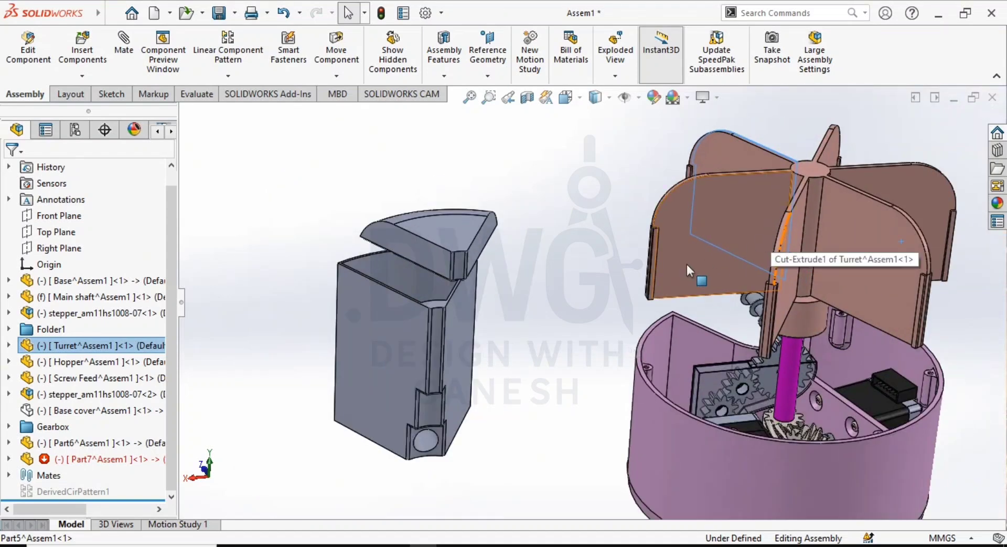
pyautogui.click(645, 272)
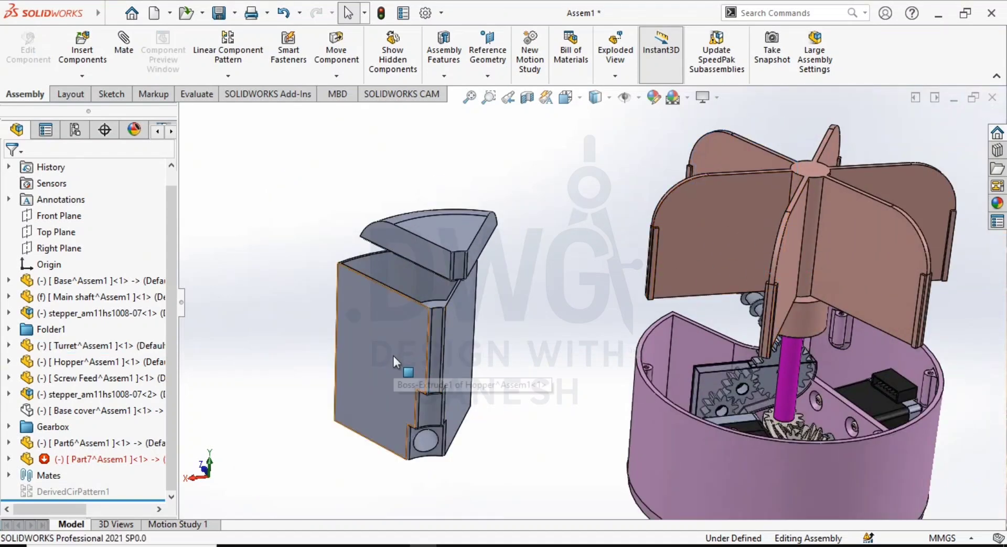
# - Add a concentric mate between the hopper's curved inner face and the turret hub's cylindrical face between two blades
pyautogui.scroll(-2, 430, 352)
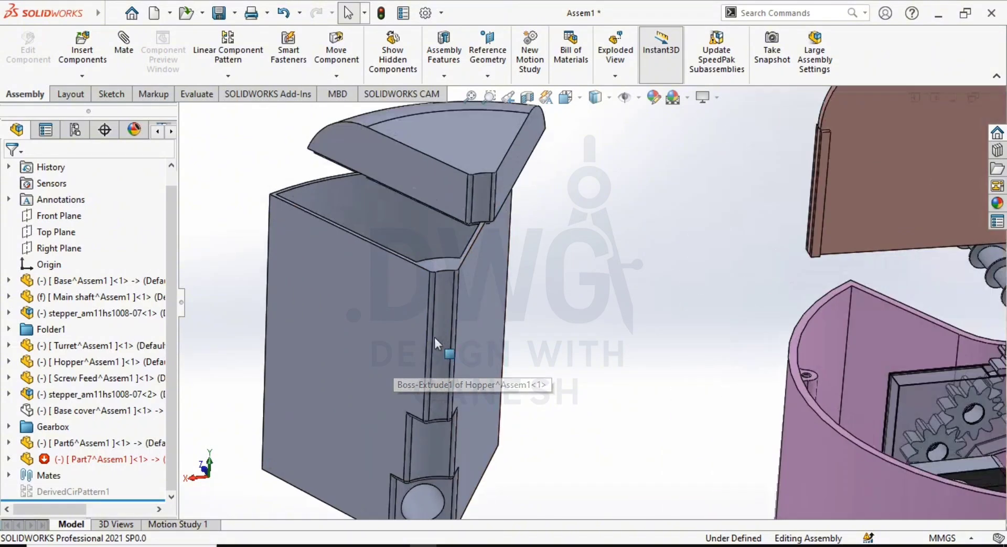
pyautogui.click(443, 313)
pyautogui.scroll(3, 785, 282)
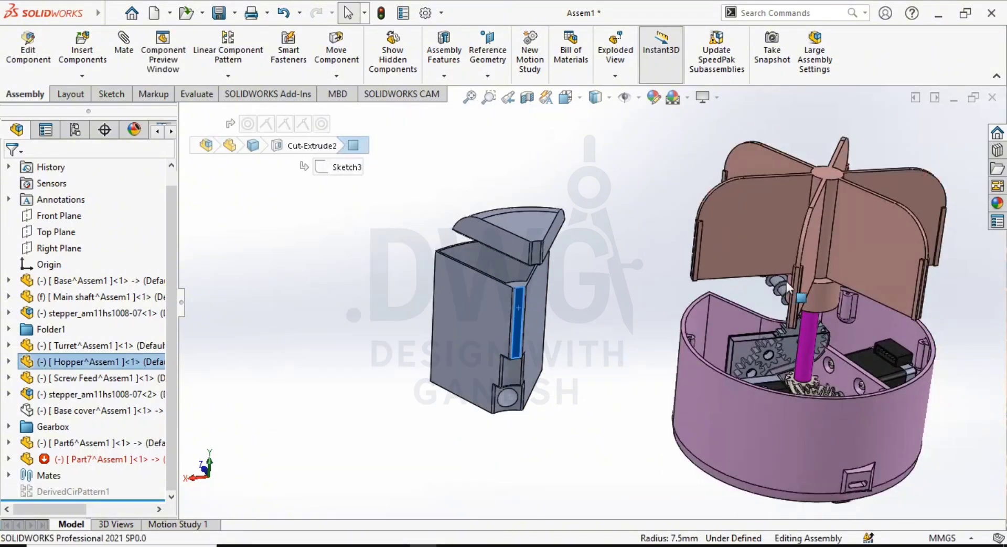
pyautogui.scroll(-4, 828, 225)
pyautogui.keyDown('ctrl'); pyautogui.click(809, 202); pyautogui.keyUp('ctrl')
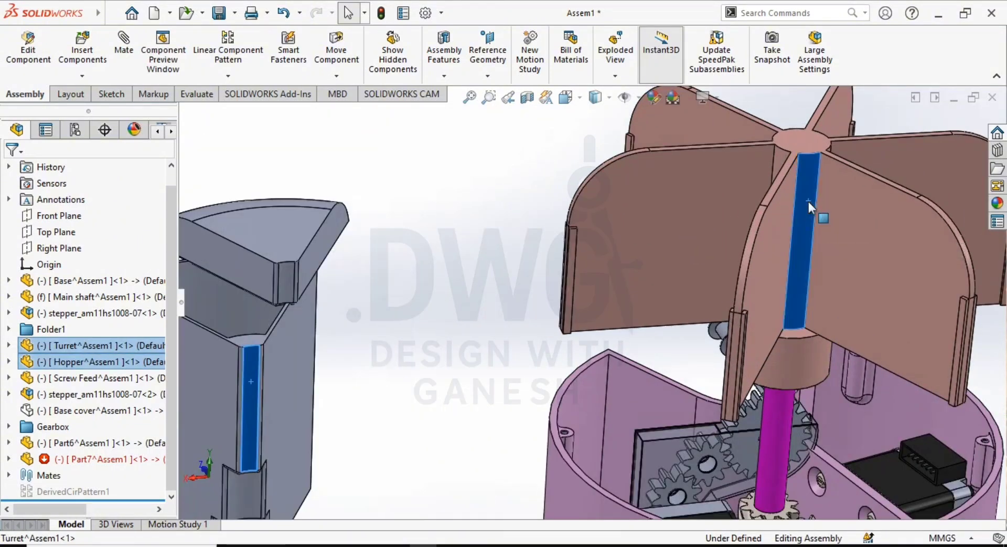
pyautogui.click(912, 190)
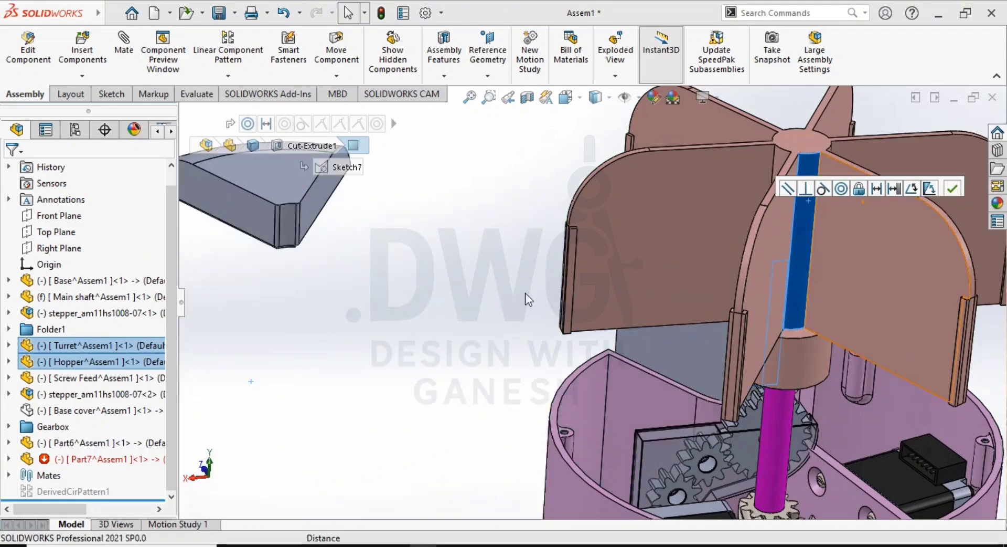
pyautogui.click(483, 295)
# - Swing the hopper around the turret axis and raise it clear of the base, above the turret blades
pyautogui.moveTo(682, 366); pyautogui.dragTo(637, 364)
pyautogui.scroll(3, 637, 364)
pyautogui.moveTo(624, 343)
pyautogui.mouseDown(button='middle')
pyautogui.moveTo(618, 299)
pyautogui.moveTo(668, 330)
pyautogui.moveTo(634, 331)
pyautogui.mouseUp(button='middle')
pyautogui.moveTo(634, 330); pyautogui.dragTo(563, 142)
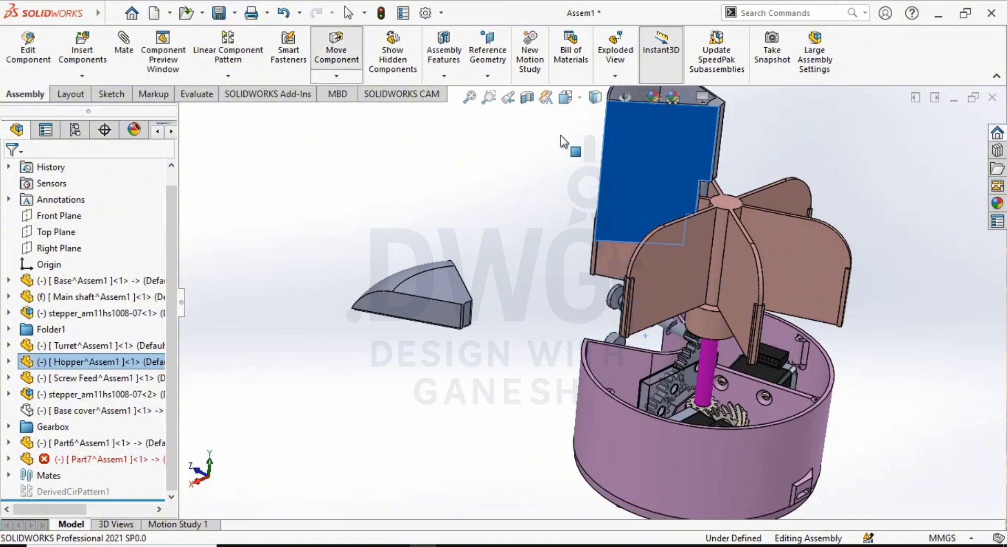
pyautogui.click(886, 137)
# - Add a coincident mate between the turret hub's lower collar ledge and the matching step face in the hopper's notch
pyautogui.scroll(2, 704, 259)
pyautogui.scroll(-3, 702, 260)
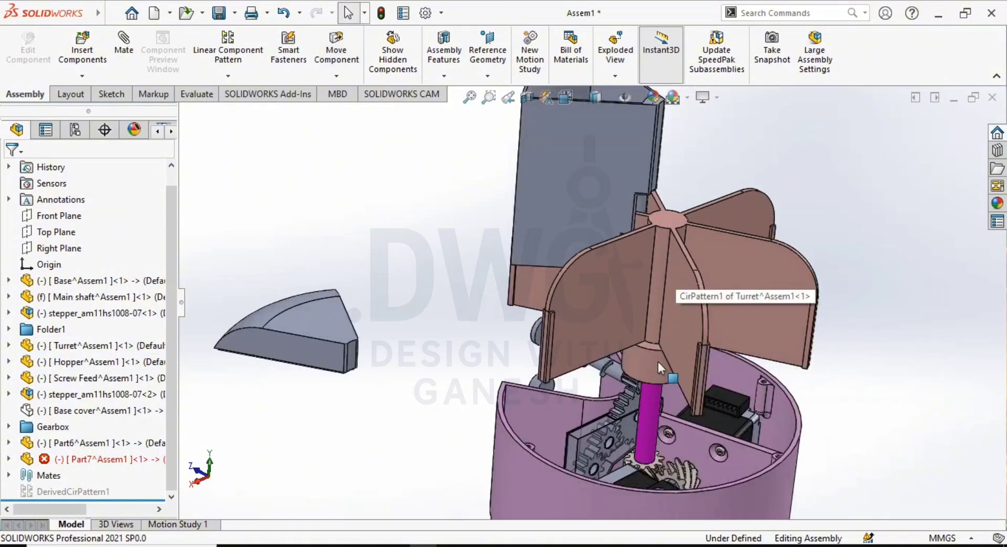
pyautogui.moveTo(651, 202)
pyautogui.mouseDown(button='middle')
pyautogui.moveTo(660, 191)
pyautogui.moveTo(648, 185)
pyautogui.mouseUp(button='middle')
pyautogui.moveTo(648, 327); pyautogui.dragTo(649, 357, button='middle')
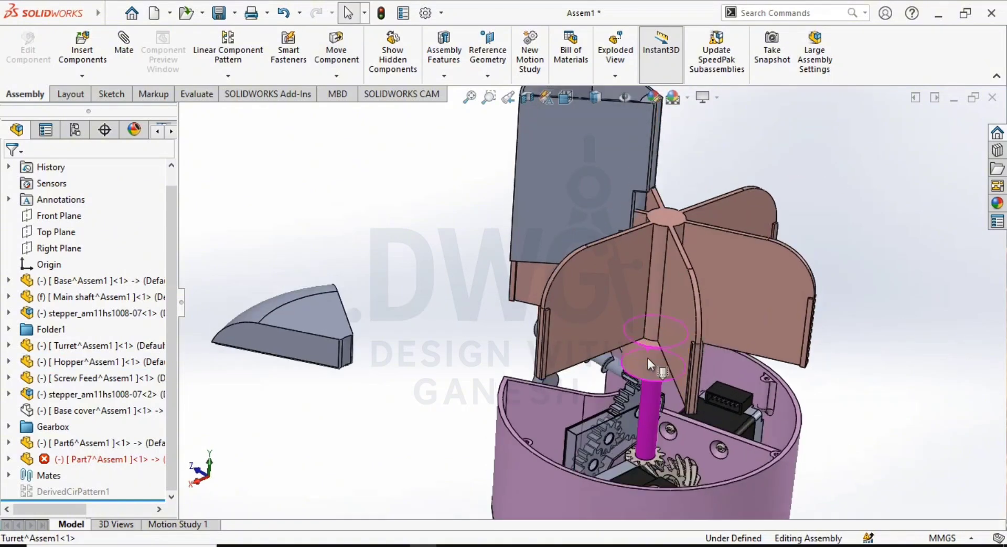
pyautogui.scroll(-4, 643, 336)
pyautogui.click(635, 320)
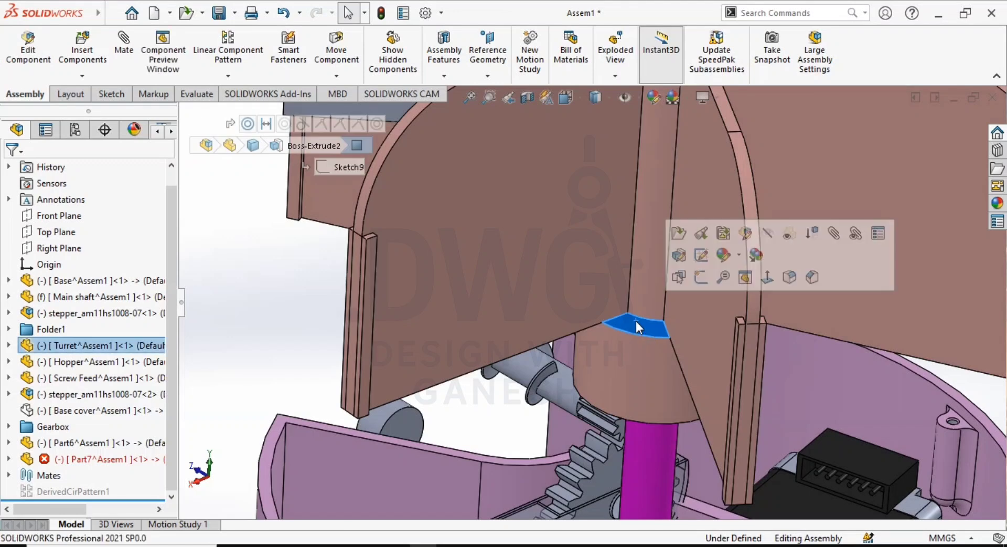
pyautogui.scroll(5, 619, 252)
pyautogui.moveTo(615, 241); pyautogui.dragTo(610, 196, button='middle')
pyautogui.scroll(-6, 610, 196)
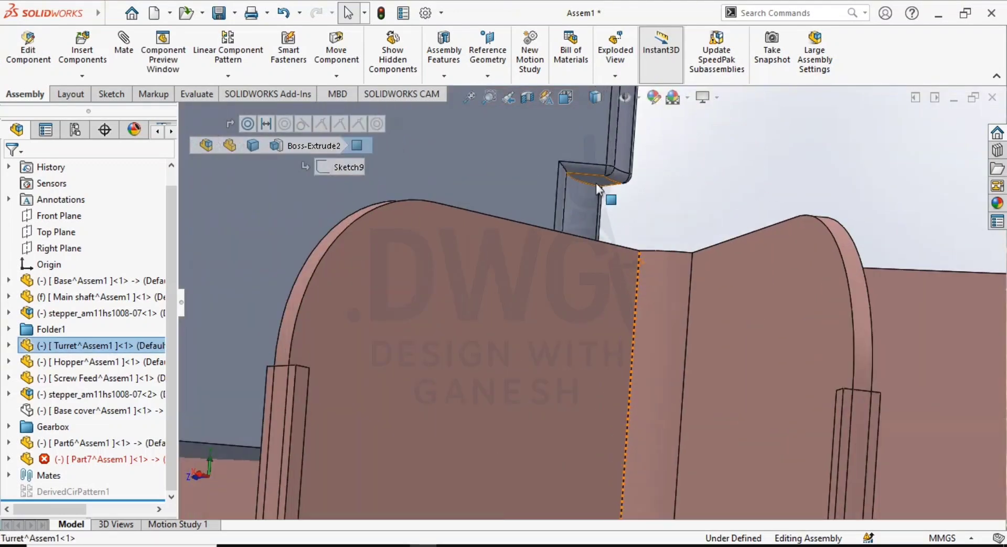
pyautogui.click(597, 186)
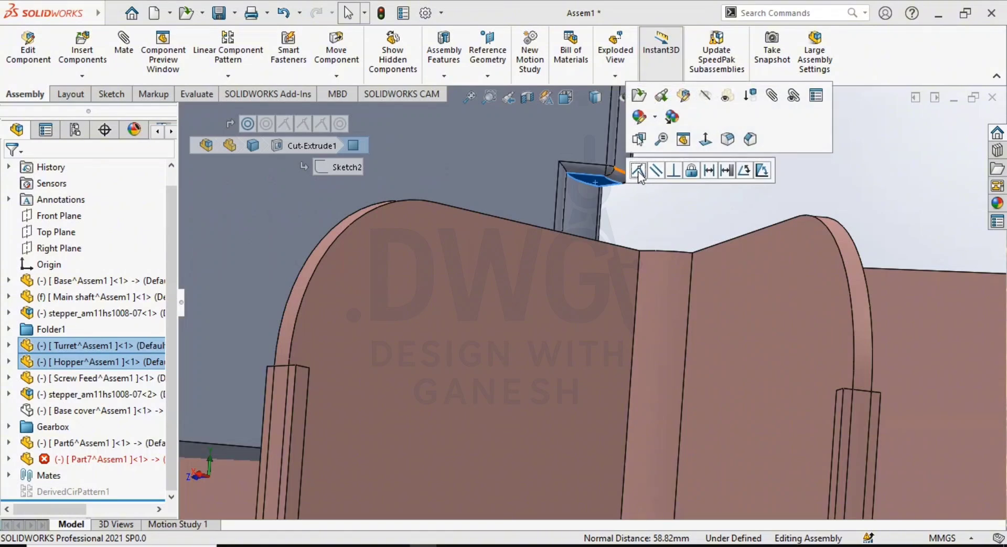
pyautogui.click(639, 175)
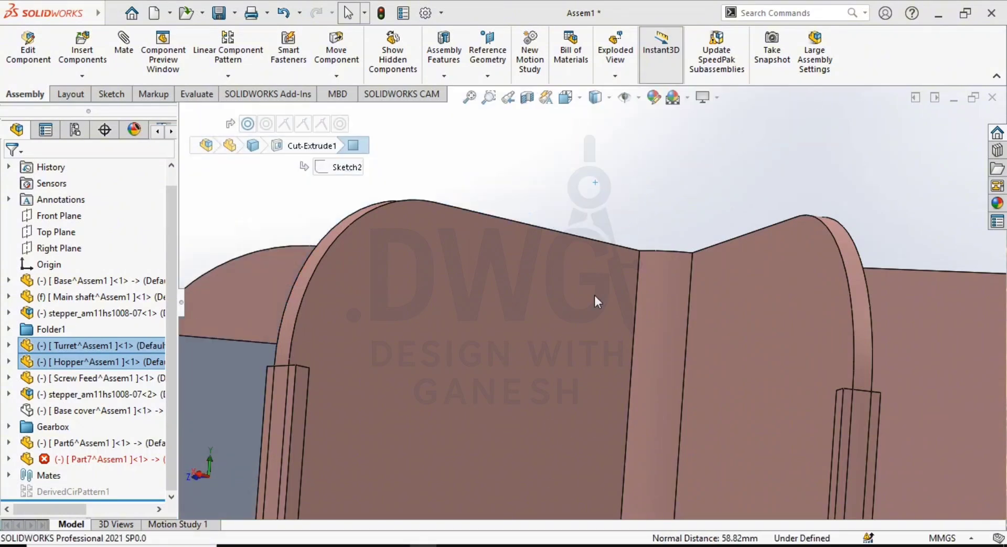
# - Add a coincident mate between the hopper's flat side and a turret blade face, and dismiss the error report
pyautogui.scroll(5, 563, 339)
pyautogui.moveTo(561, 342)
pyautogui.mouseDown(button='middle')
pyautogui.moveTo(534, 445)
pyautogui.moveTo(448, 299)
pyautogui.moveTo(501, 236)
pyautogui.moveTo(441, 204)
pyautogui.moveTo(464, 302)
pyautogui.moveTo(379, 298)
pyautogui.moveTo(338, 265)
pyautogui.mouseUp(button='middle')
pyautogui.click(382, 295)
pyautogui.keyDown('ctrl'); pyautogui.click(338, 265); pyautogui.keyUp('ctrl')
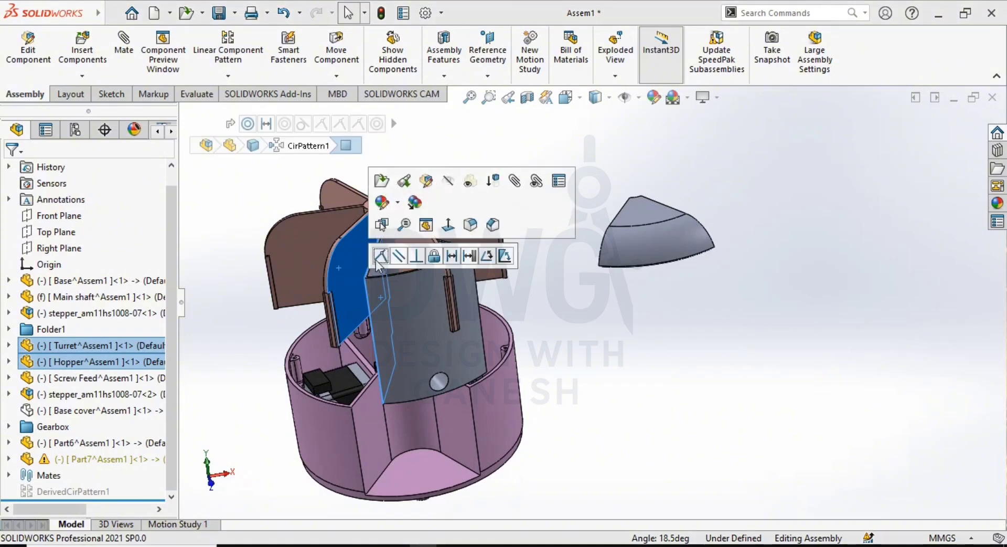
pyautogui.click(377, 260)
pyautogui.click(593, 371)
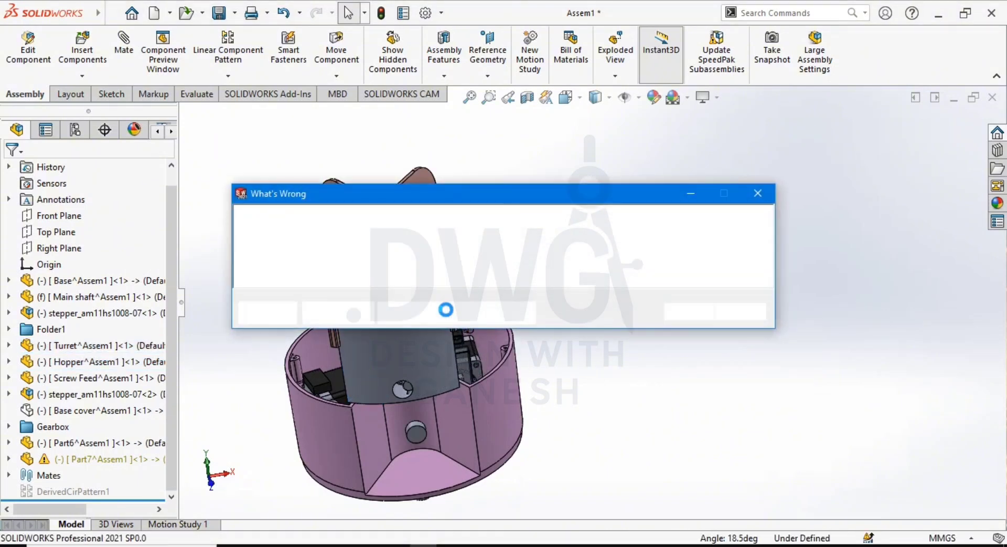
pyautogui.click(689, 312)
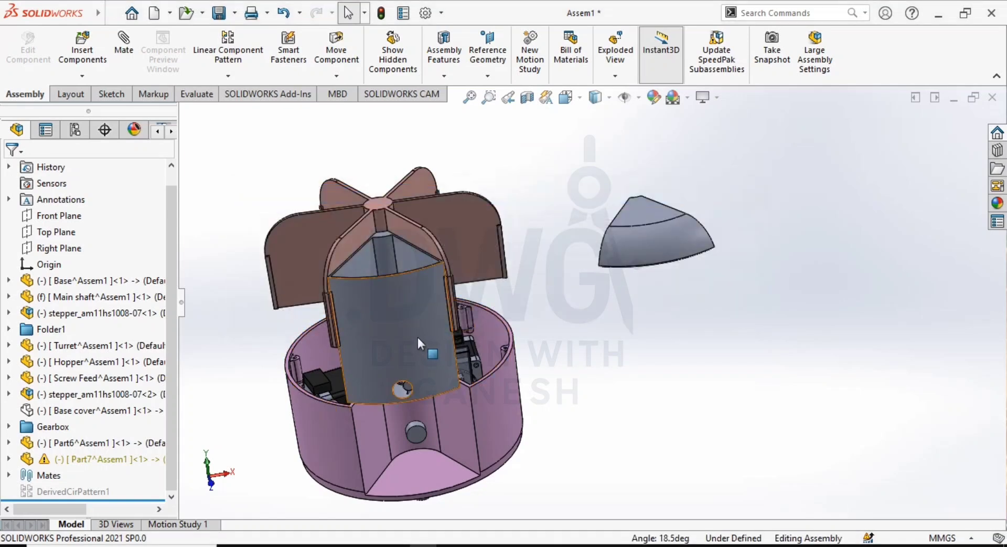
# - Examine how the hopper sits between the turret blades and against the hub
pyautogui.moveTo(417, 336); pyautogui.dragTo(449, 316, button='middle')
pyautogui.scroll(-2, 538, 258)
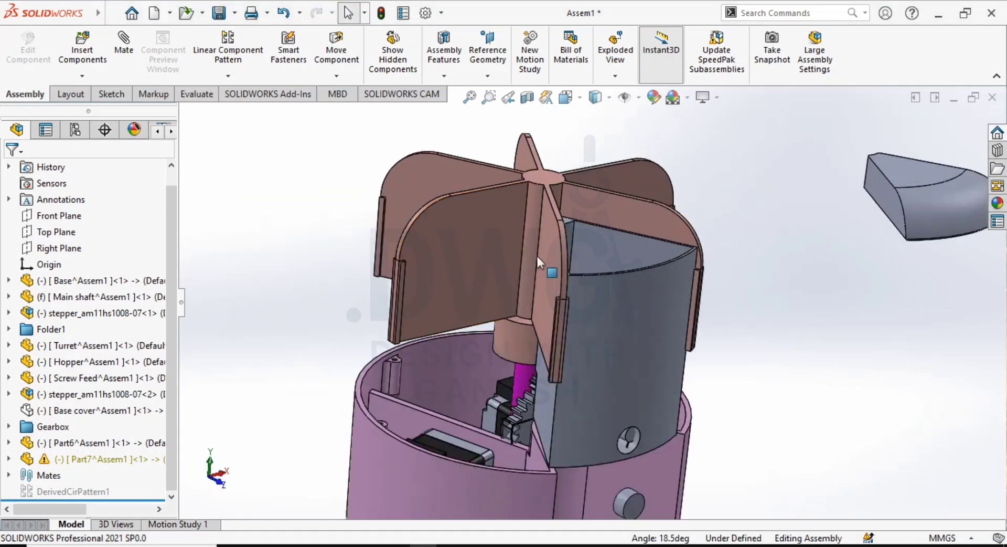
pyautogui.moveTo(538, 257); pyautogui.dragTo(562, 252, button='middle')
pyautogui.scroll(-2, 637, 313)
pyautogui.moveTo(636, 310); pyautogui.dragTo(634, 322, button='middle')
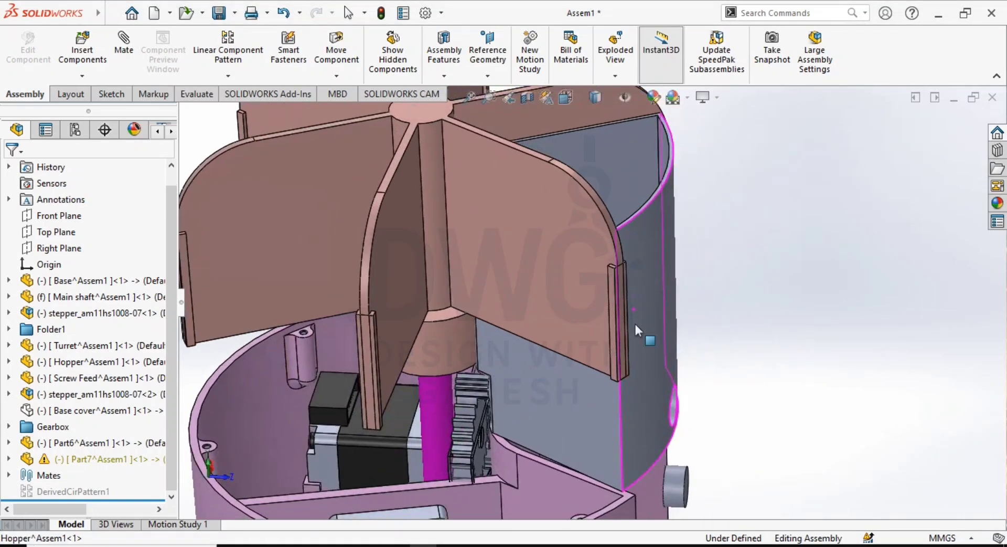
# - Inspect the hopper's open top, outer wall and clearance to the surrounding turret blades
pyautogui.scroll(-5, 617, 270)
pyautogui.scroll(4, 628, 270)
pyautogui.moveTo(628, 270); pyautogui.dragTo(519, 257, button='middle')
pyautogui.scroll(-2, 666, 250)
pyautogui.moveTo(653, 249); pyautogui.dragTo(543, 223, button='middle')
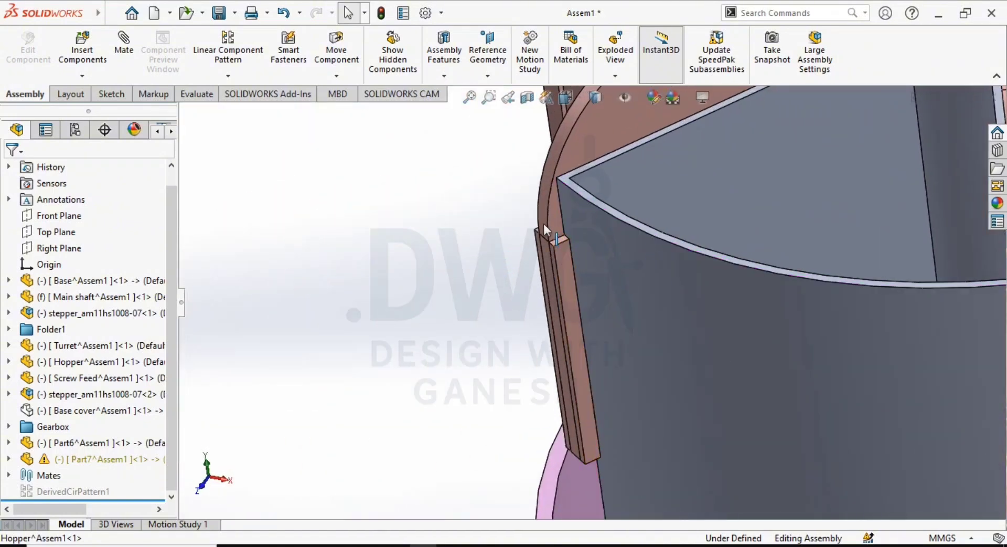
pyautogui.scroll(4, 603, 306)
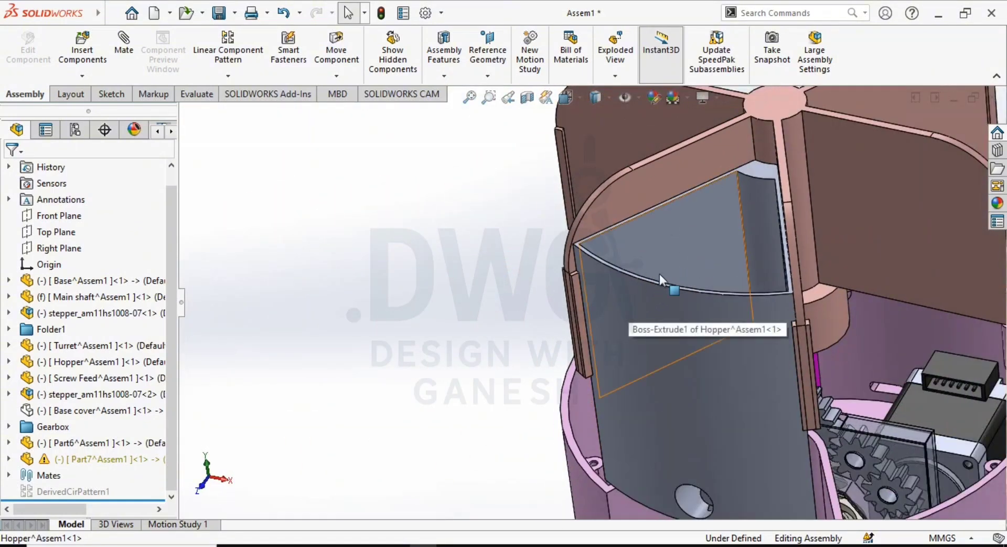
pyautogui.scroll(2, 643, 307)
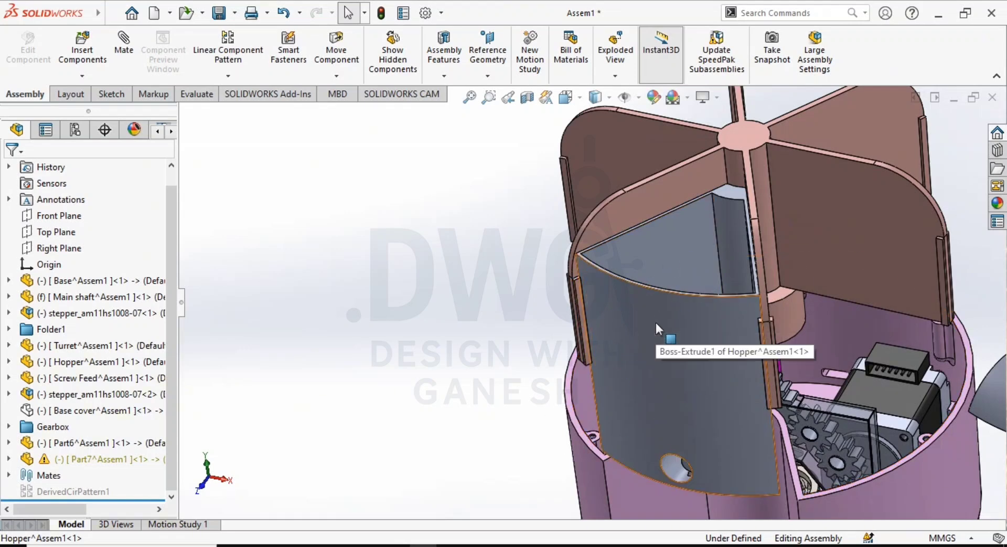
pyautogui.scroll(3, 582, 309)
pyautogui.moveTo(669, 391); pyautogui.dragTo(633, 319, button='middle')
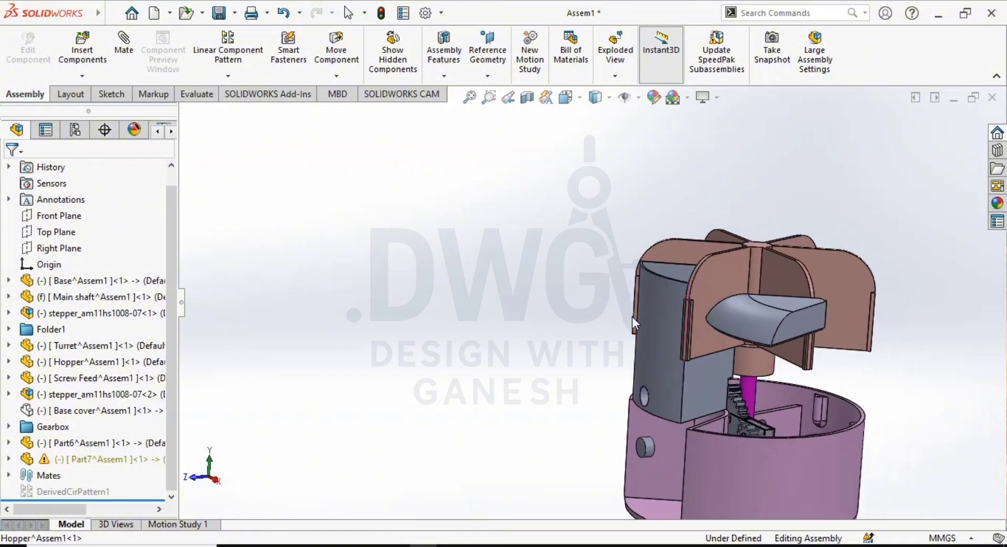
pyautogui.scroll(-4, 676, 349)
pyautogui.scroll(4, 675, 349)
pyautogui.scroll(-2, 634, 268)
pyautogui.moveTo(634, 263); pyautogui.dragTo(669, 328, button='middle')
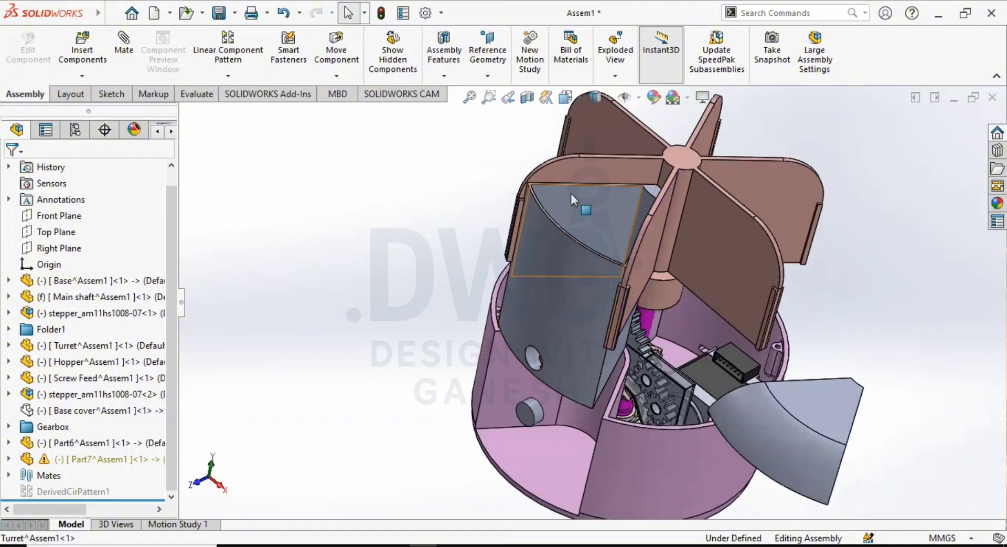
pyautogui.scroll(-3, 614, 236)
pyautogui.moveTo(574, 198); pyautogui.dragTo(600, 230, button='middle')
pyautogui.scroll(3, 703, 346)
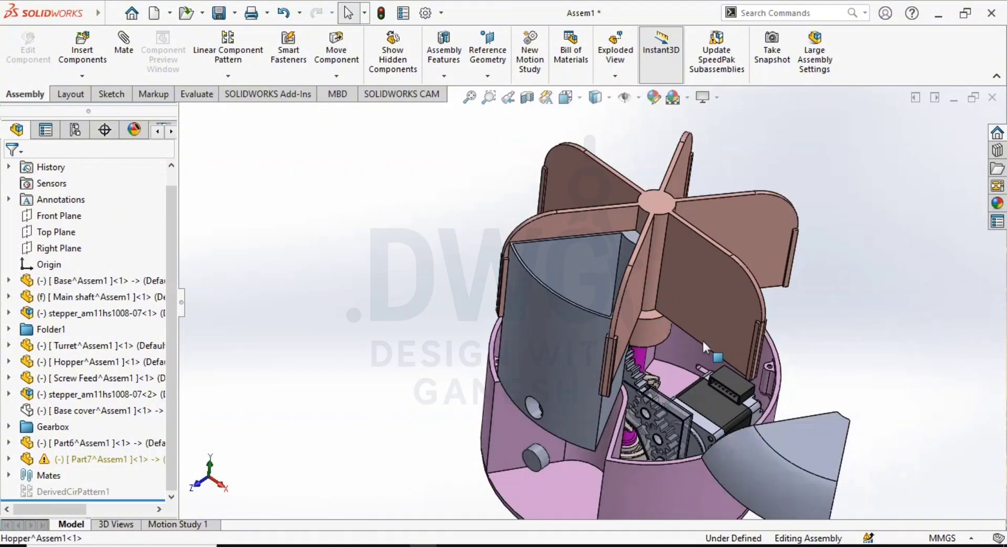
# - Move the loose lid Part6 across the turret to a free spot above and beside the open hopper
pyautogui.moveTo(804, 449); pyautogui.dragTo(393, 98)
pyautogui.click(415, 401)
pyautogui.scroll(1, 433, 384)
pyautogui.moveTo(433, 384); pyautogui.dragTo(603, 289, button='middle')
pyautogui.moveTo(598, 345); pyautogui.dragTo(645, 338, button='middle')
pyautogui.scroll(-2, 651, 331)
pyautogui.scroll(-1, 653, 329)
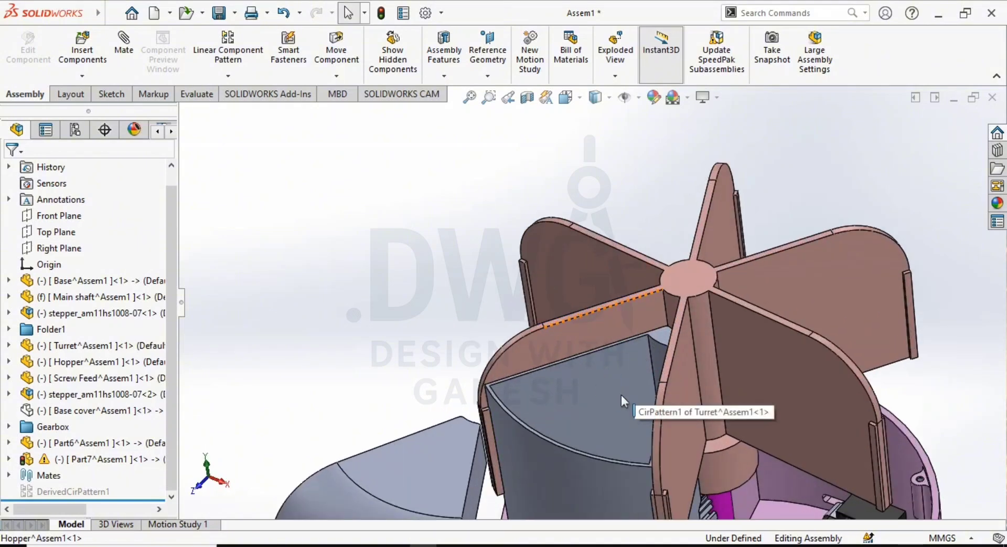
pyautogui.moveTo(594, 420); pyautogui.dragTo(597, 421, button='middle')
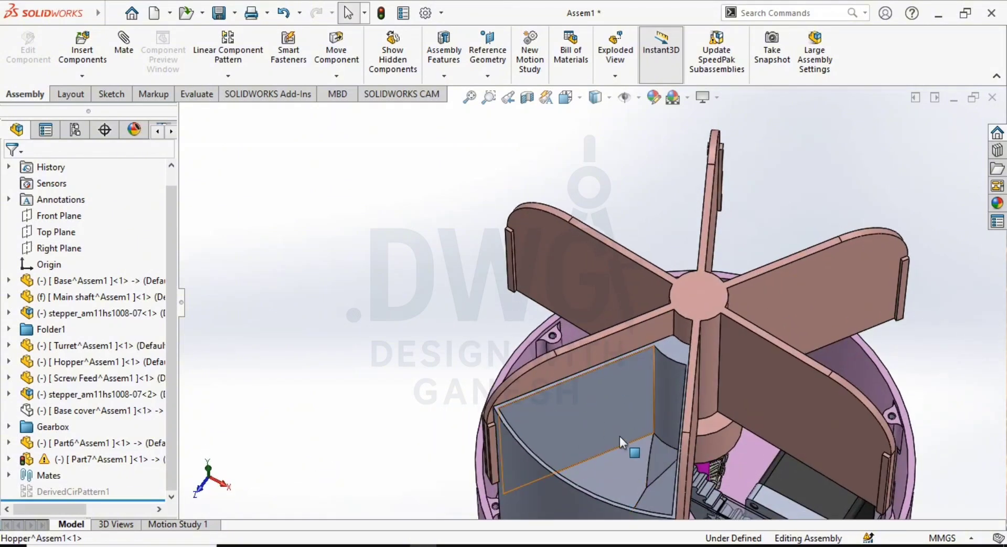
pyautogui.scroll(4, 619, 436)
pyautogui.moveTo(630, 456); pyautogui.dragTo(597, 364, button='middle')
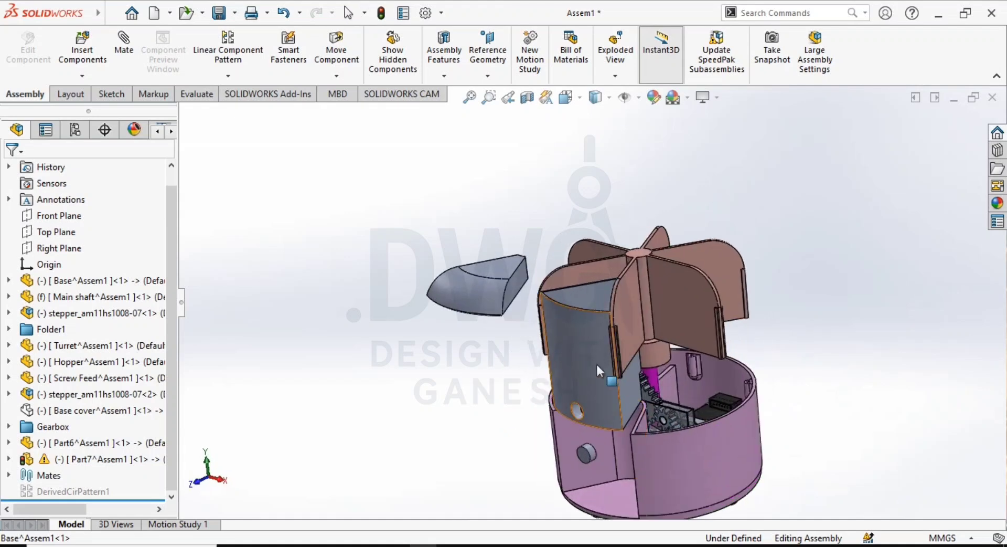
pyautogui.scroll(-2, 583, 403)
pyautogui.moveTo(583, 403); pyautogui.dragTo(579, 383, button='middle')
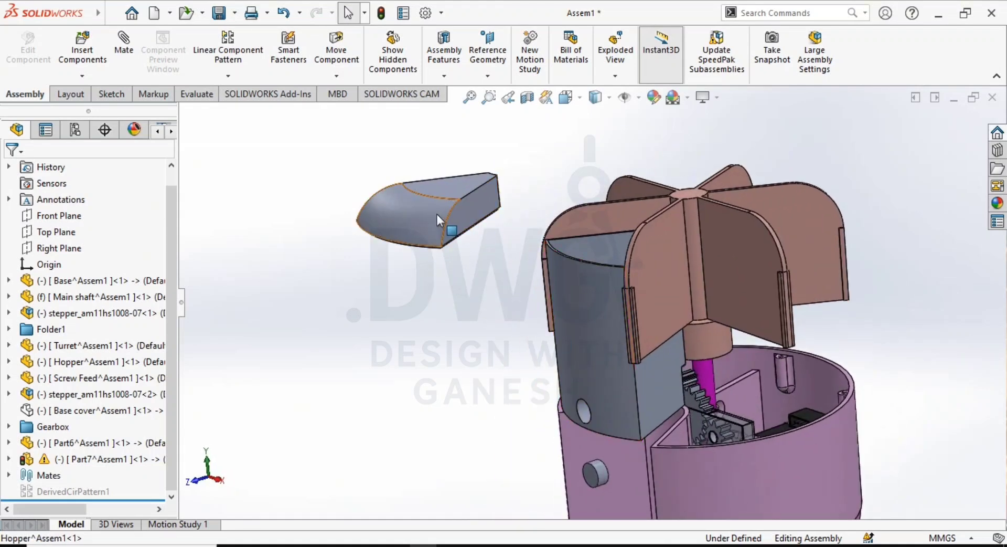
pyautogui.moveTo(475, 220); pyautogui.dragTo(533, 177)
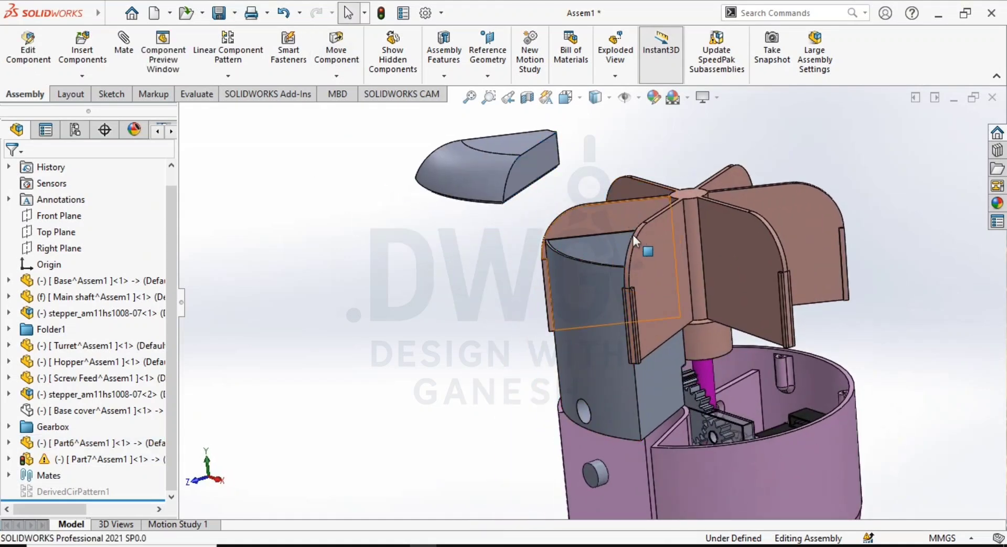
# - Add a concentric mate between the turret hub's cylindrical face and the concave inner end face of lid Part6
pyautogui.moveTo(633, 234); pyautogui.dragTo(665, 249, button='middle')
pyautogui.scroll(-3, 675, 215)
pyautogui.moveTo(658, 210)
pyautogui.mouseDown(button='middle')
pyautogui.moveTo(632, 214)
pyautogui.moveTo(641, 211)
pyautogui.mouseUp(button='middle')
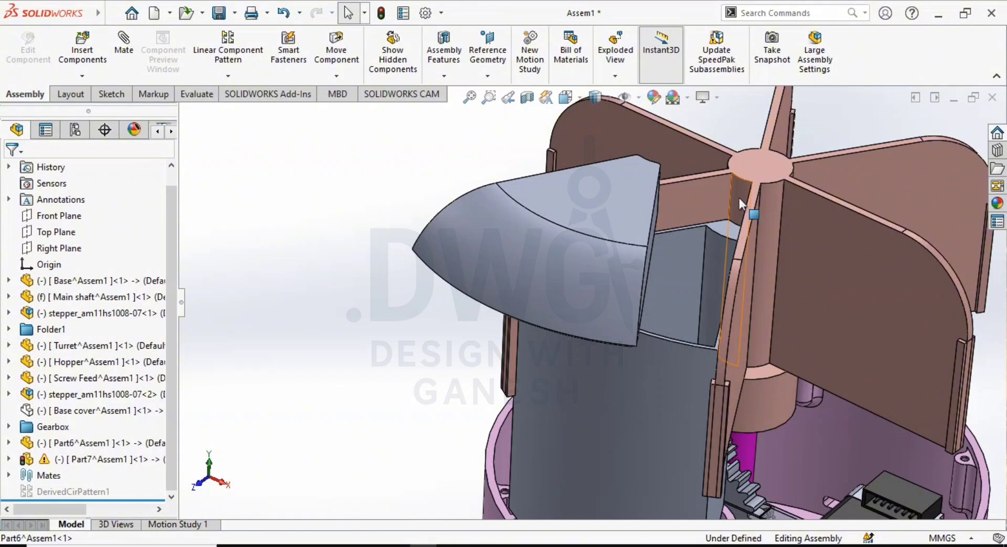
pyautogui.click(738, 198)
pyautogui.moveTo(739, 199); pyautogui.dragTo(603, 234, button='middle')
pyautogui.scroll(-3, 343, 326)
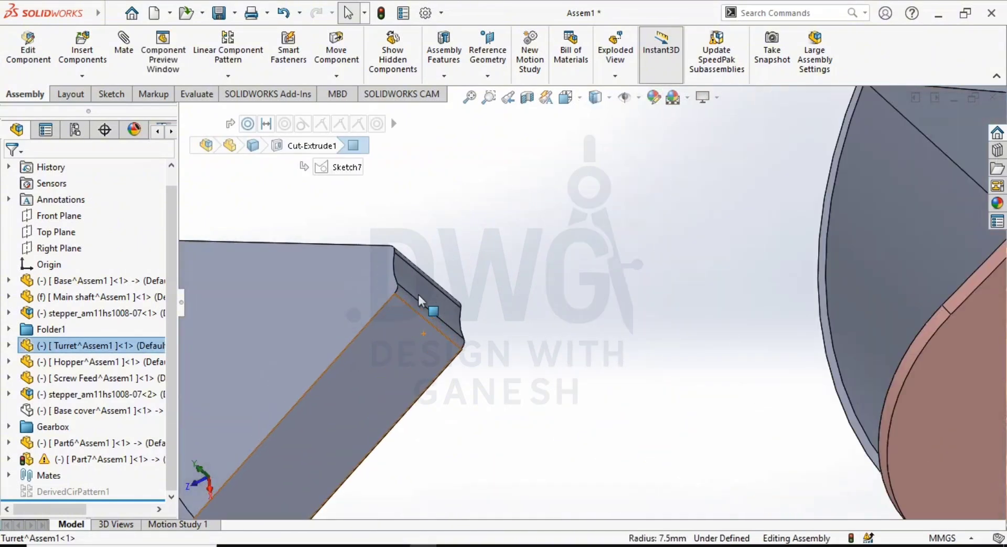
pyautogui.keyDown('ctrl'); pyautogui.click(420, 296); pyautogui.keyUp('ctrl')
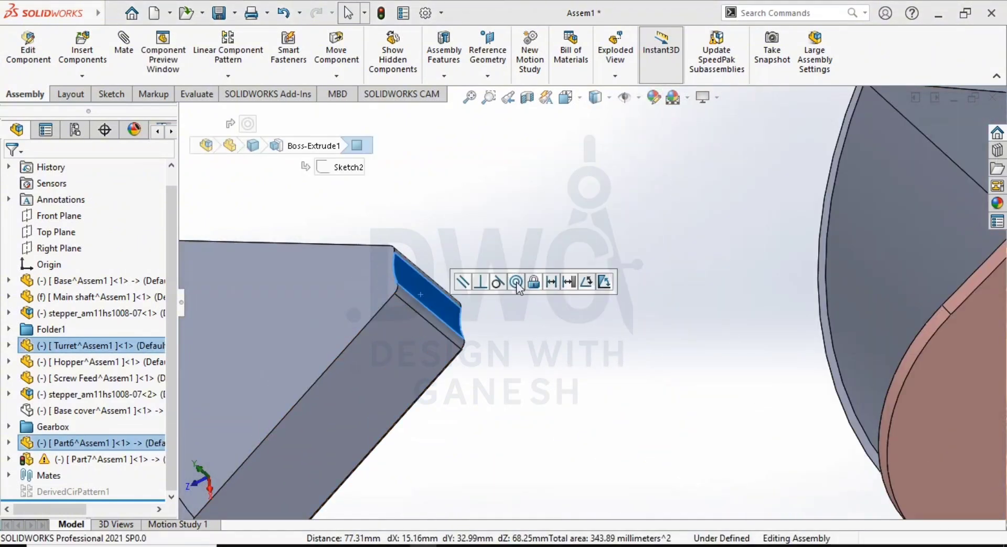
pyautogui.click(516, 283)
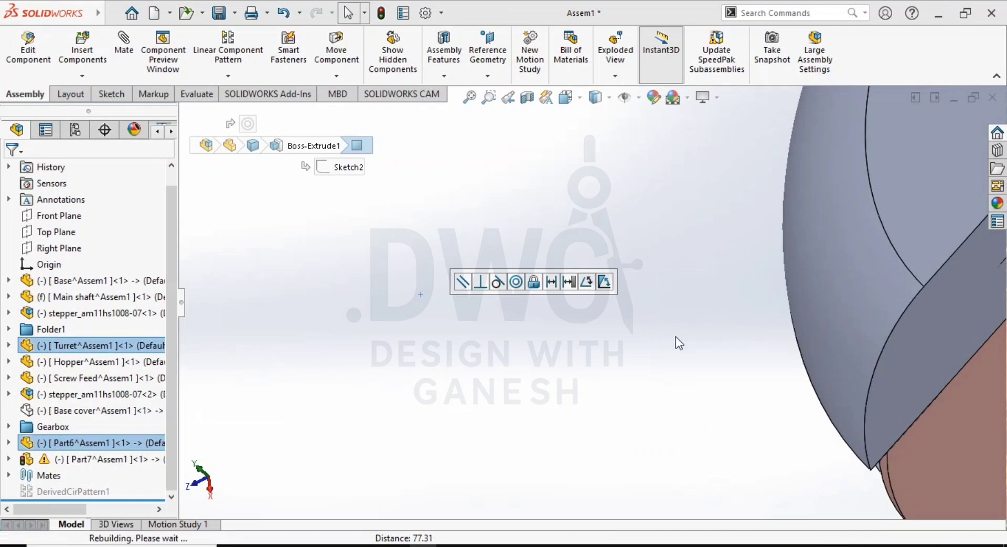
pyautogui.click(732, 353)
pyautogui.scroll(5, 732, 355)
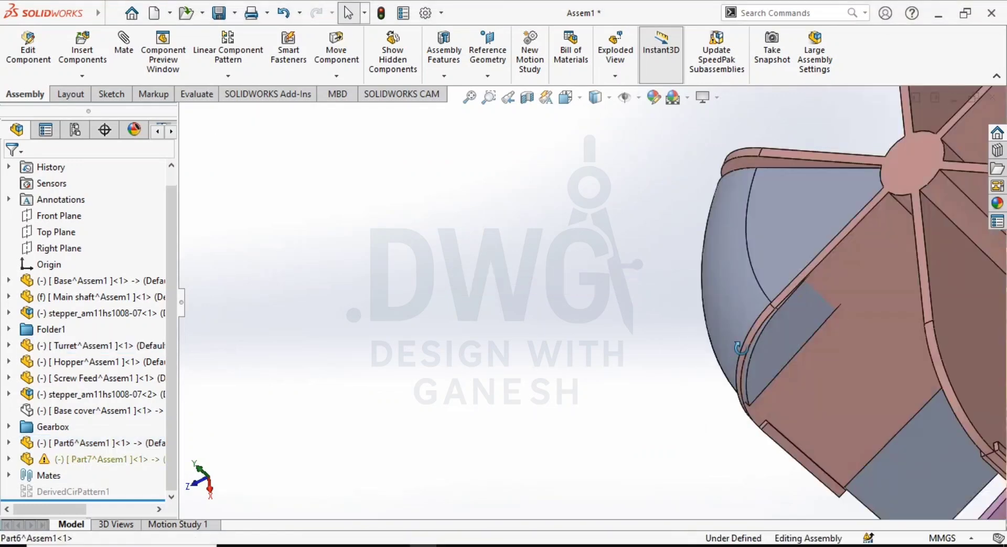
# - Add a coincident mate between the hopper's top rim and the underside face of lid Part6
pyautogui.moveTo(732, 355); pyautogui.dragTo(788, 278, button='middle')
pyautogui.moveTo(717, 313); pyautogui.dragTo(477, 260)
pyautogui.click(477, 260)
pyautogui.scroll(-5, 648, 285)
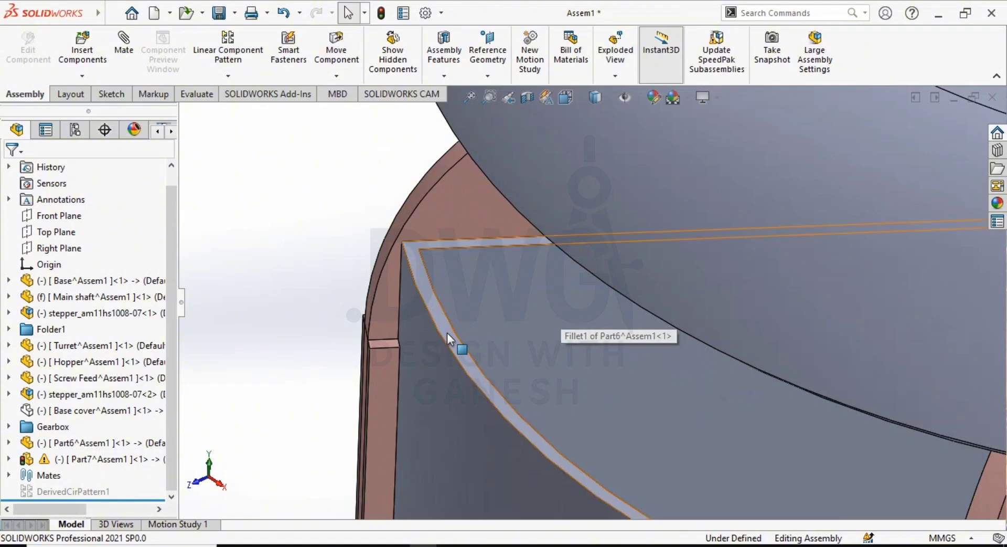
pyautogui.click(447, 333)
pyautogui.scroll(5, 546, 401)
pyautogui.moveTo(546, 401); pyautogui.dragTo(590, 235, button='middle')
pyautogui.scroll(-5, 483, 282)
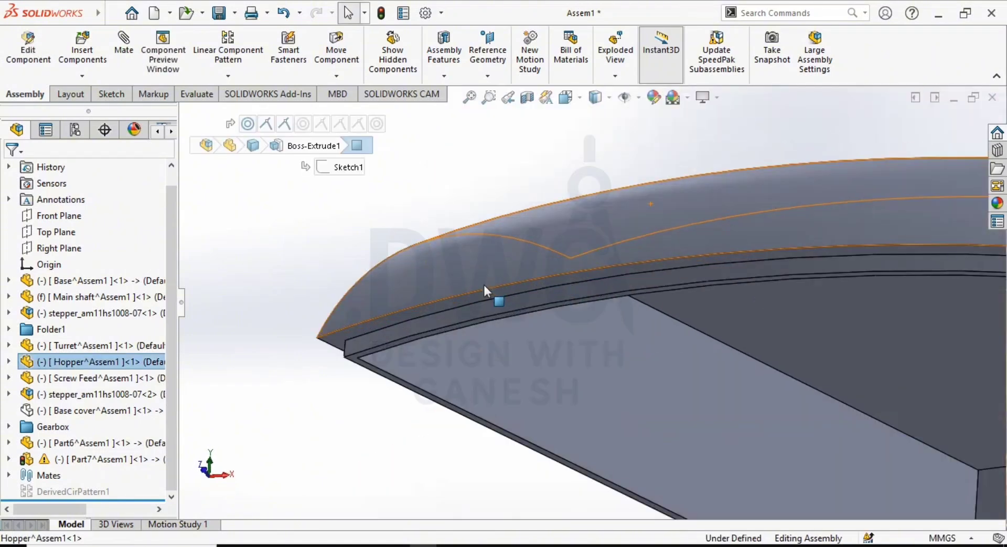
pyautogui.scroll(-2, 483, 282)
pyautogui.click(543, 310)
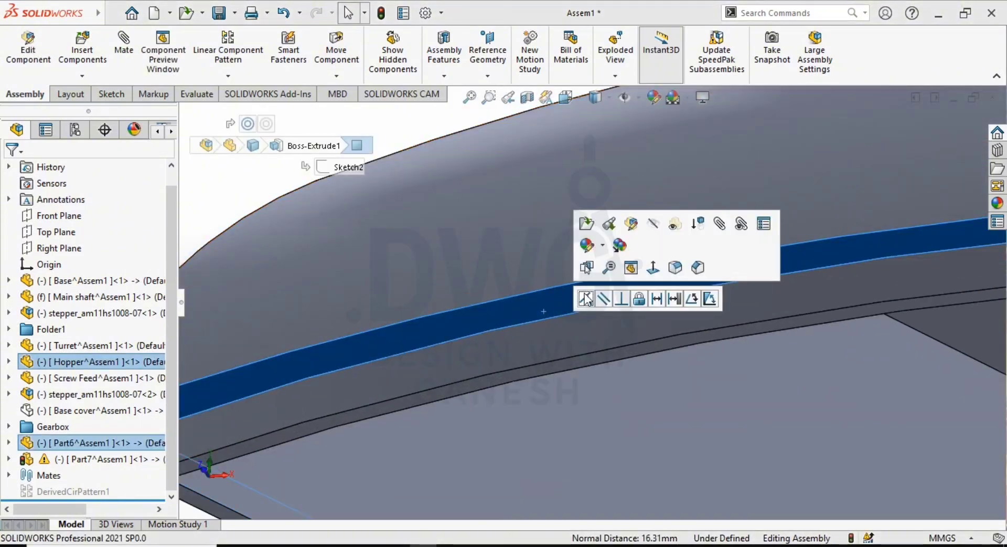
pyautogui.click(585, 297)
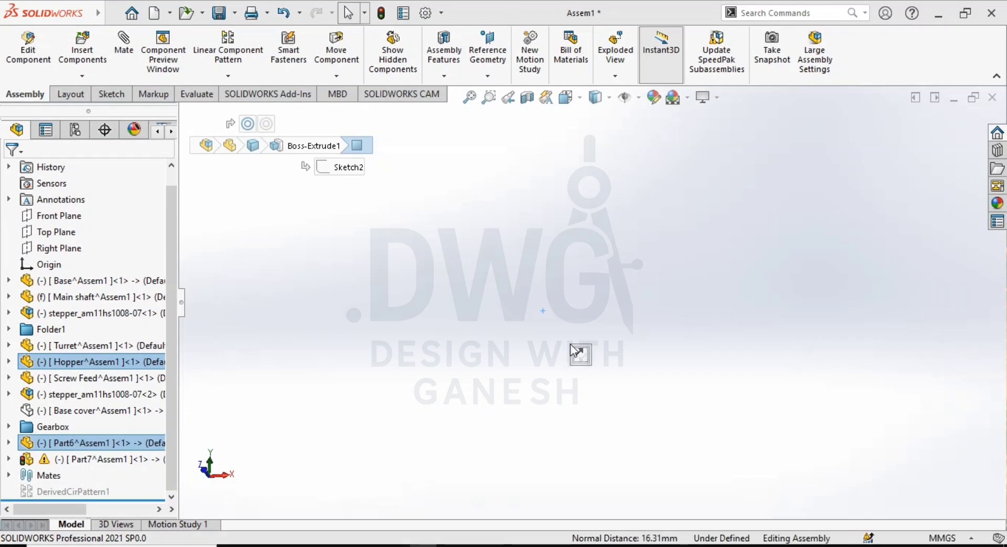
pyautogui.scroll(5, 528, 341)
pyautogui.scroll(4, 619, 390)
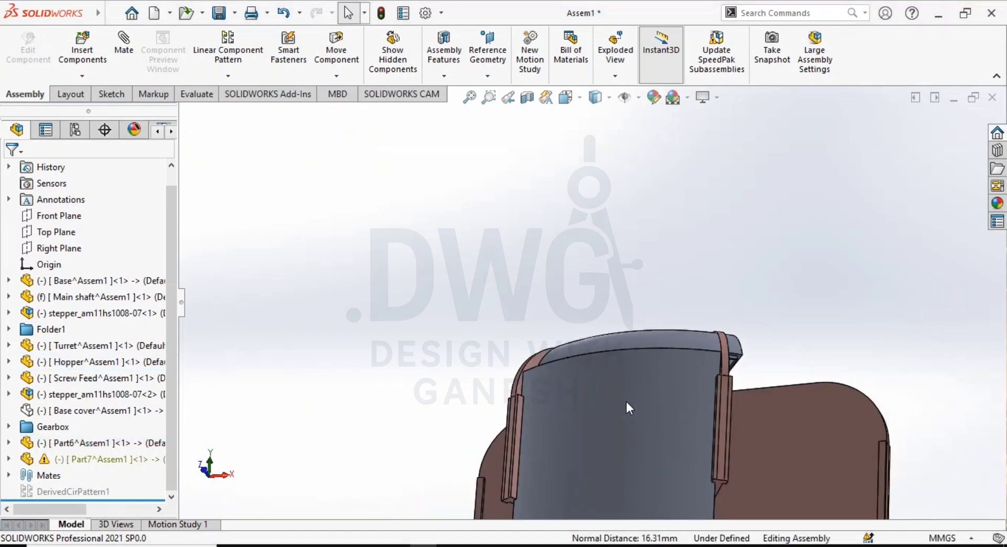
# - Add a coincident mate between a turret blade's side face and the flat side face of lid Part6
pyautogui.scroll(2, 640, 418)
pyautogui.moveTo(657, 386); pyautogui.dragTo(576, 407, button='middle')
pyautogui.scroll(-2, 622, 286)
pyautogui.moveTo(593, 339); pyautogui.dragTo(531, 283)
pyautogui.click(739, 212)
pyautogui.moveTo(612, 356); pyautogui.dragTo(923, 399)
pyautogui.click(729, 178)
pyautogui.scroll(-2, 581, 312)
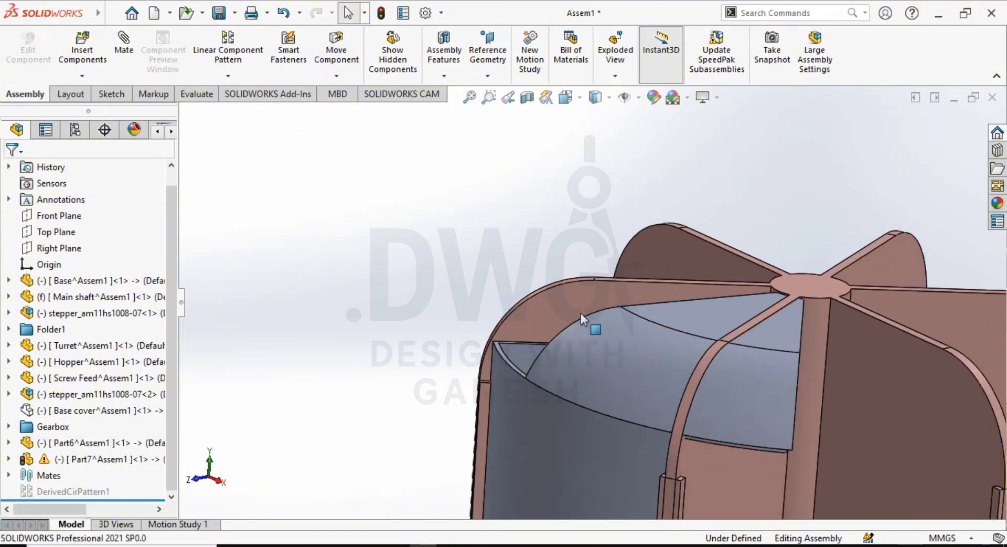
pyautogui.click(581, 310)
pyautogui.scroll(1, 622, 337)
pyautogui.moveTo(629, 345); pyautogui.dragTo(546, 348, button='middle')
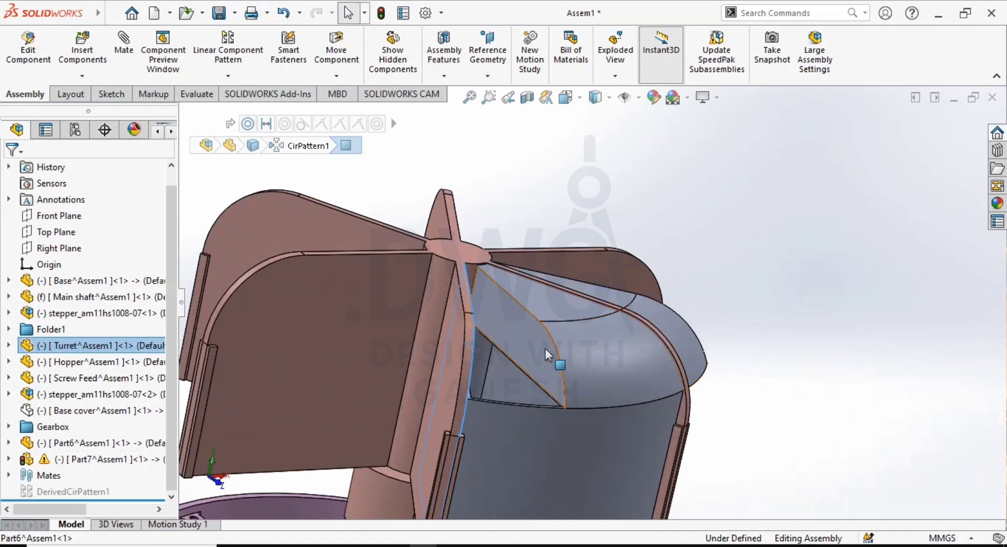
pyautogui.click(545, 348)
pyautogui.click(586, 334)
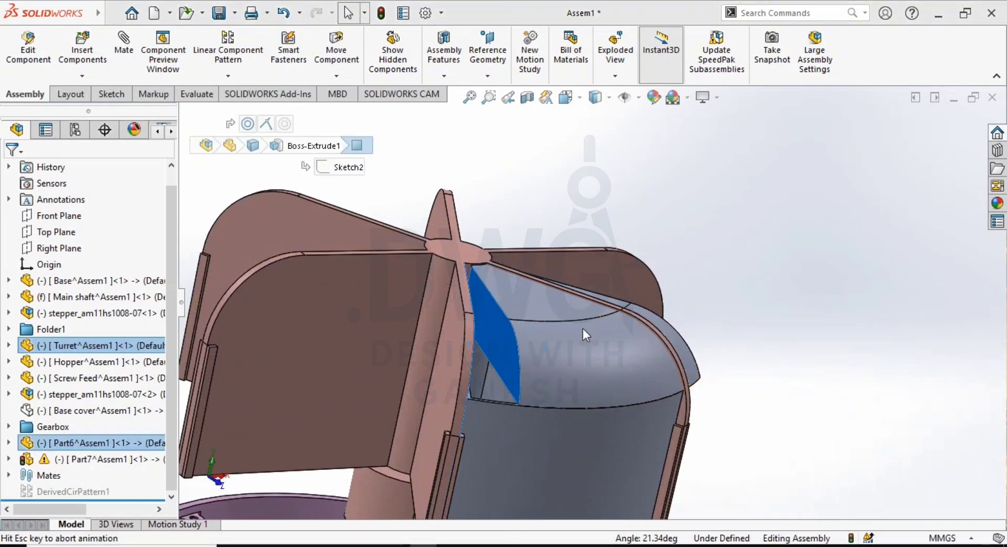
# - Examine the lidded hopper above the base recess, including its outlet hole and the notch facing the gears
pyautogui.scroll(-3, 640, 419)
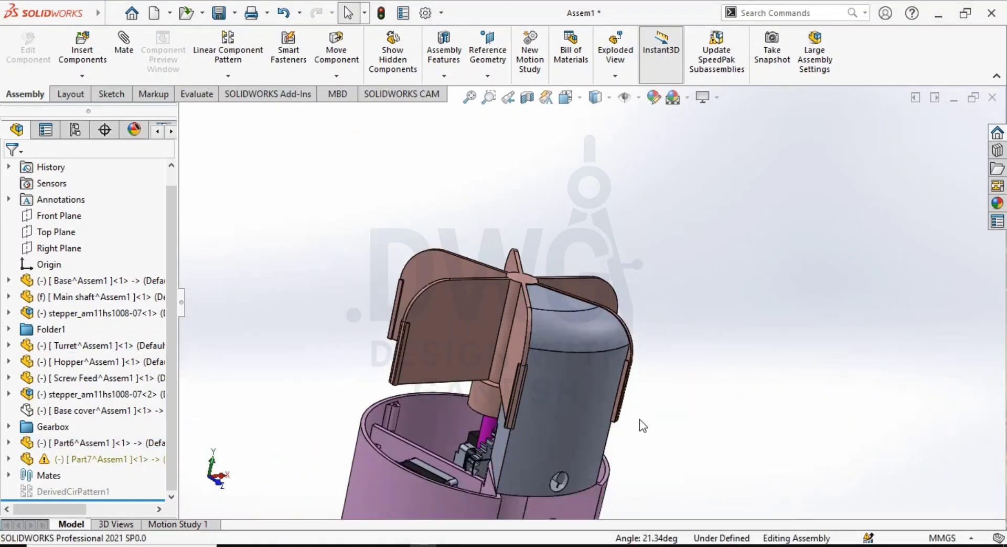
pyautogui.moveTo(640, 418); pyautogui.dragTo(572, 385, button='middle')
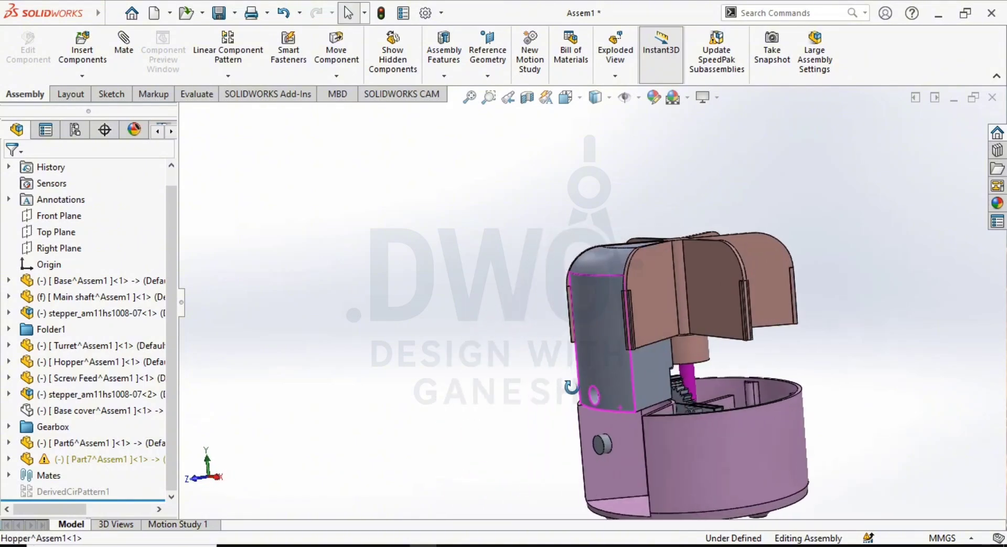
pyautogui.scroll(-3, 678, 420)
pyautogui.moveTo(679, 420)
pyautogui.mouseDown(button='middle')
pyautogui.moveTo(697, 365)
pyautogui.moveTo(668, 411)
pyautogui.moveTo(695, 417)
pyautogui.moveTo(682, 410)
pyautogui.mouseUp(button='middle')
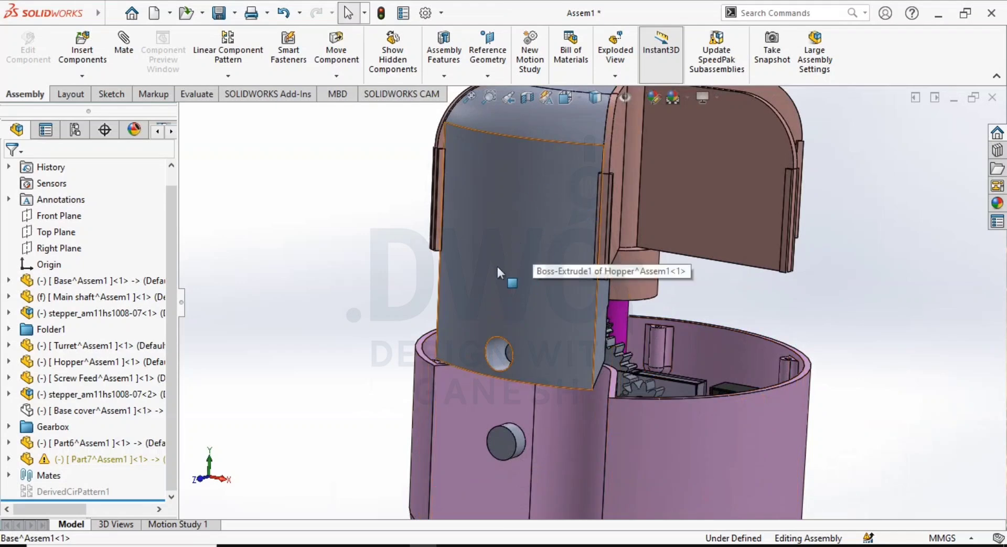
pyautogui.scroll(3, 505, 462)
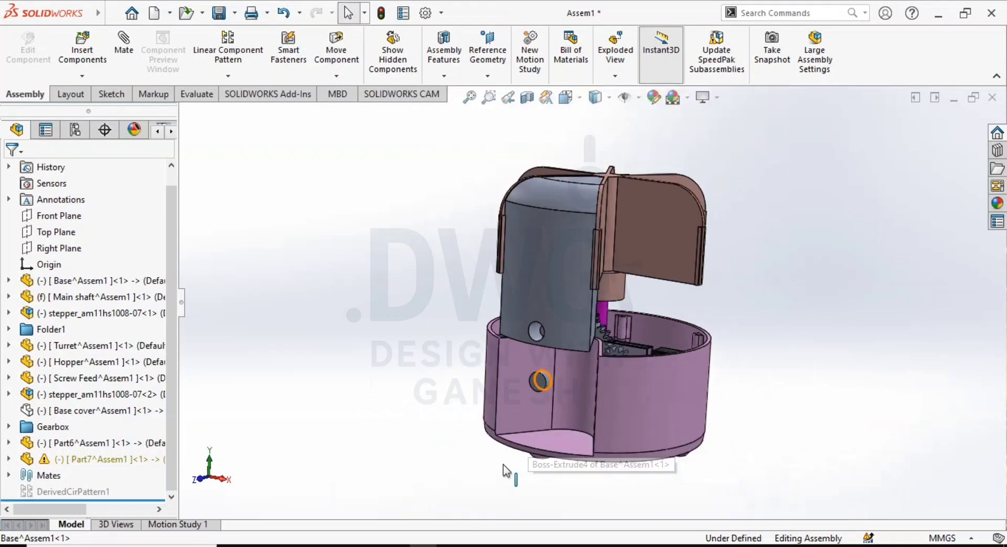
pyautogui.scroll(-2, 509, 459)
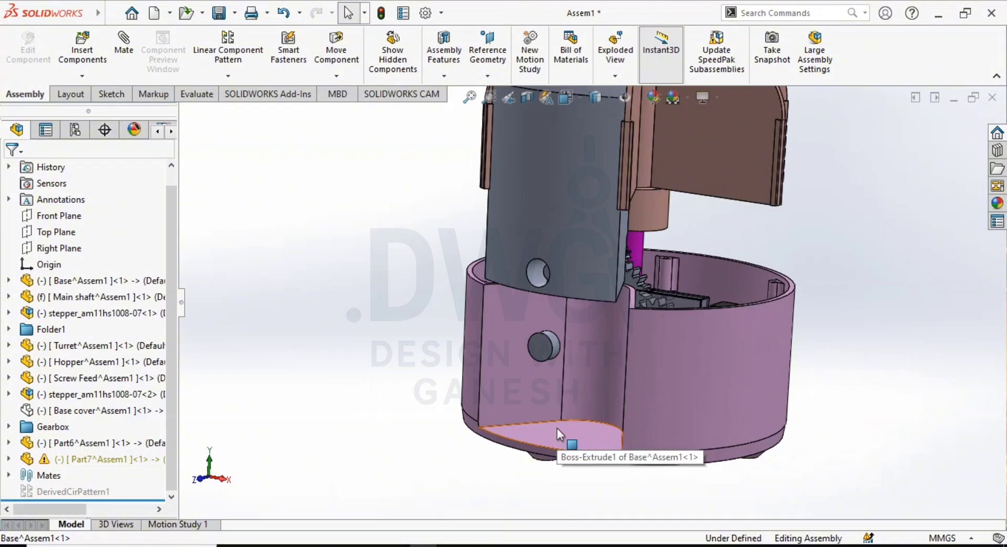
pyautogui.moveTo(556, 331); pyautogui.dragTo(570, 252, button='middle')
pyautogui.scroll(-3, 573, 265)
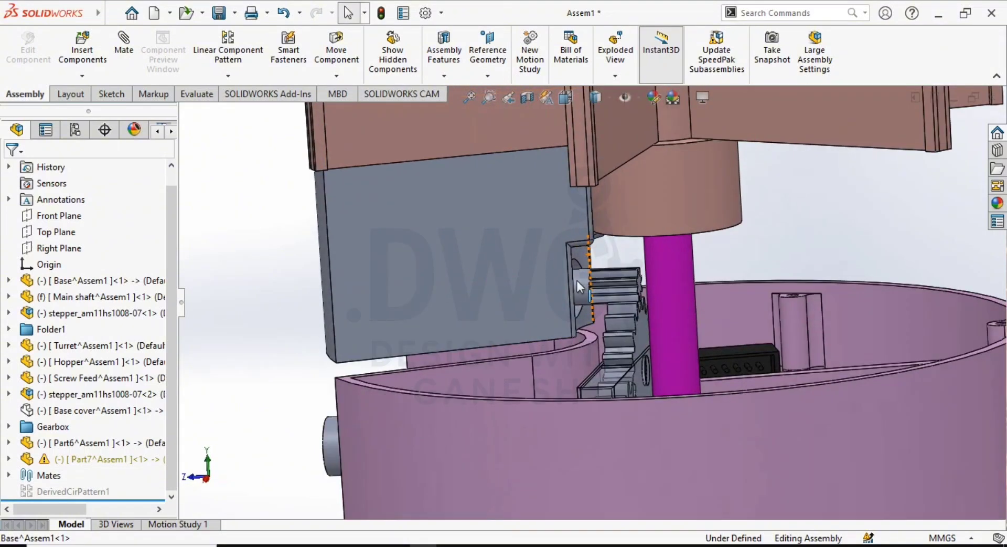
# - Hide the hopper to expose the screw feed and its pinion above the base
pyautogui.click(577, 281)
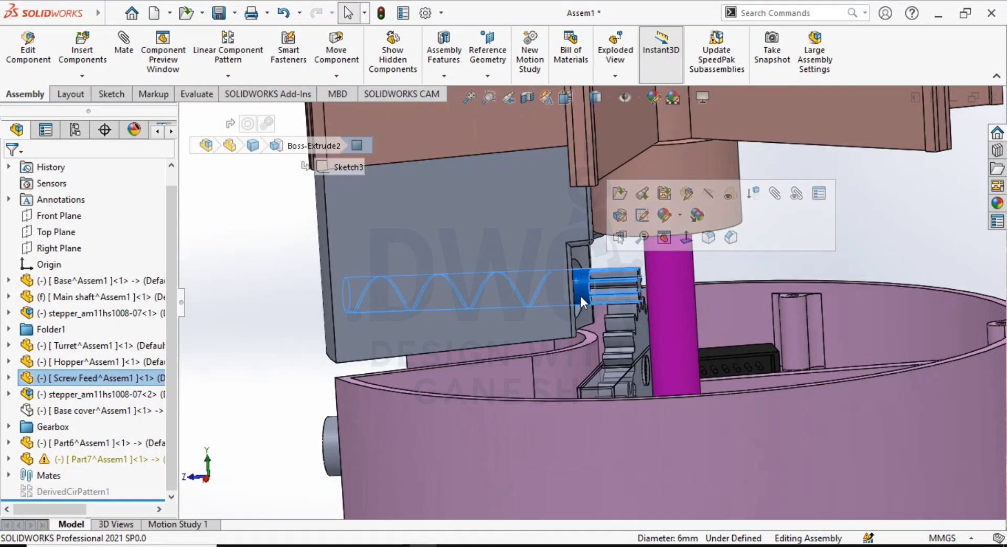
pyautogui.scroll(3, 581, 299)
pyautogui.press('Escape')
pyautogui.click(499, 241)
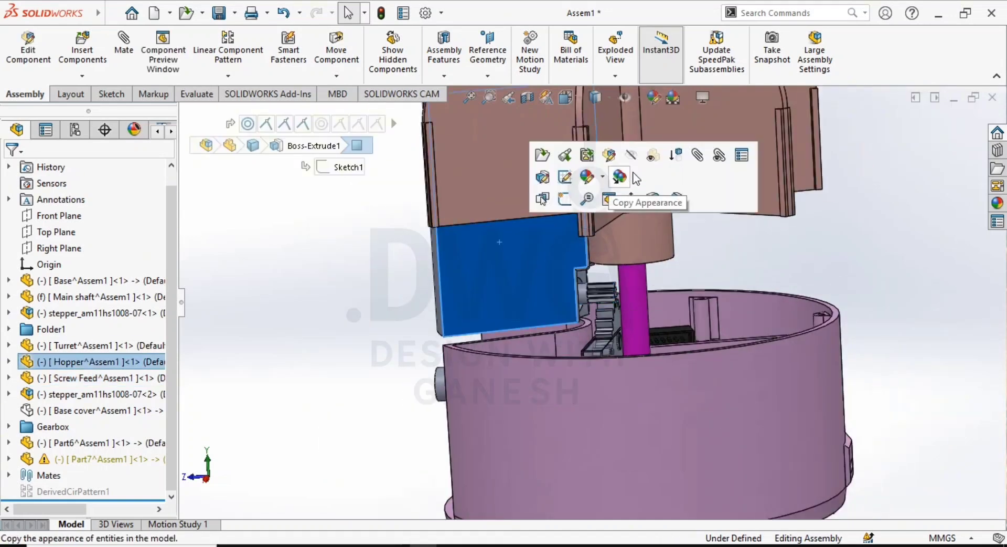
pyautogui.click(637, 156)
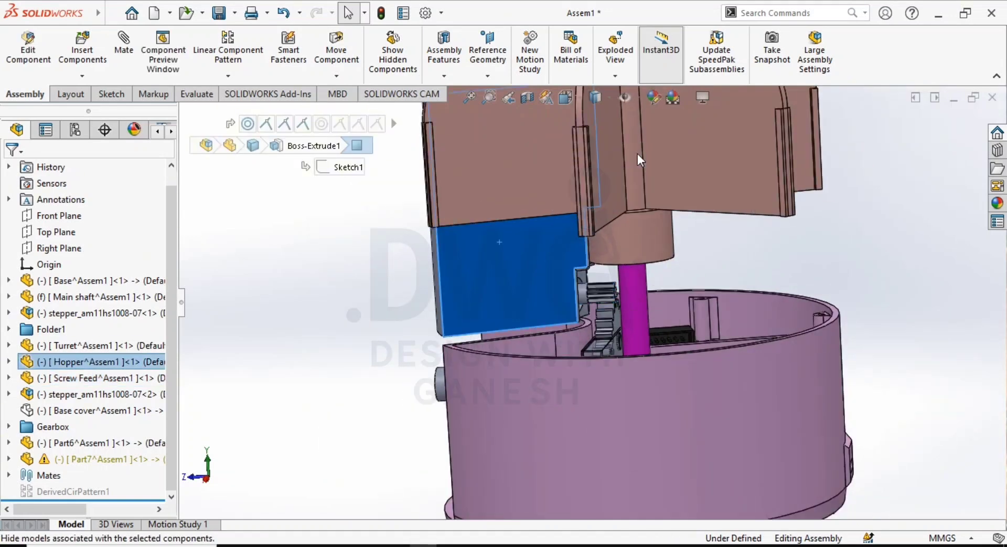
pyautogui.scroll(-3, 579, 313)
pyautogui.moveTo(589, 311); pyautogui.dragTo(693, 359, button='middle')
pyautogui.scroll(-2, 604, 318)
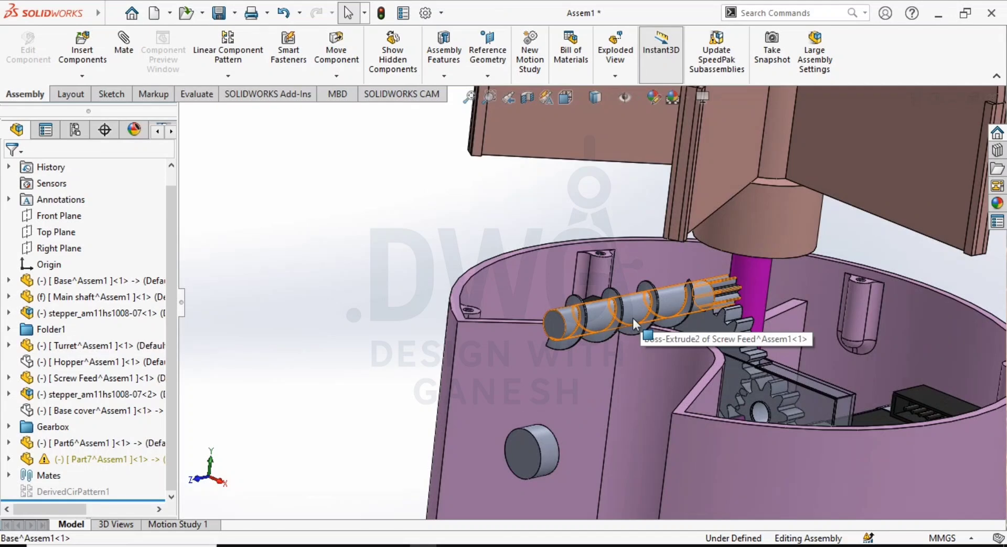
pyautogui.moveTo(621, 337); pyautogui.dragTo(628, 297, button='middle')
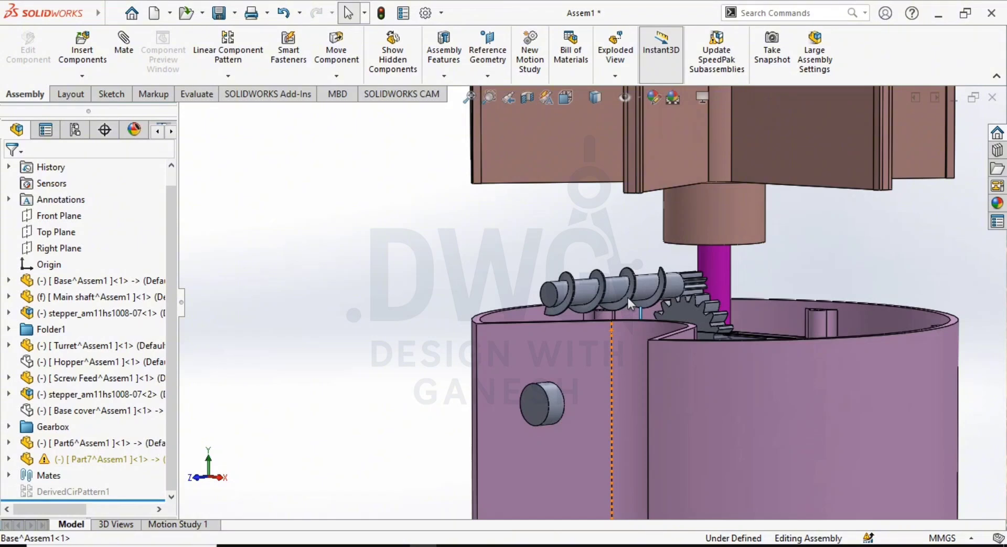
# - Show the hopper again around the screw feed
pyautogui.scroll(-2, 614, 300)
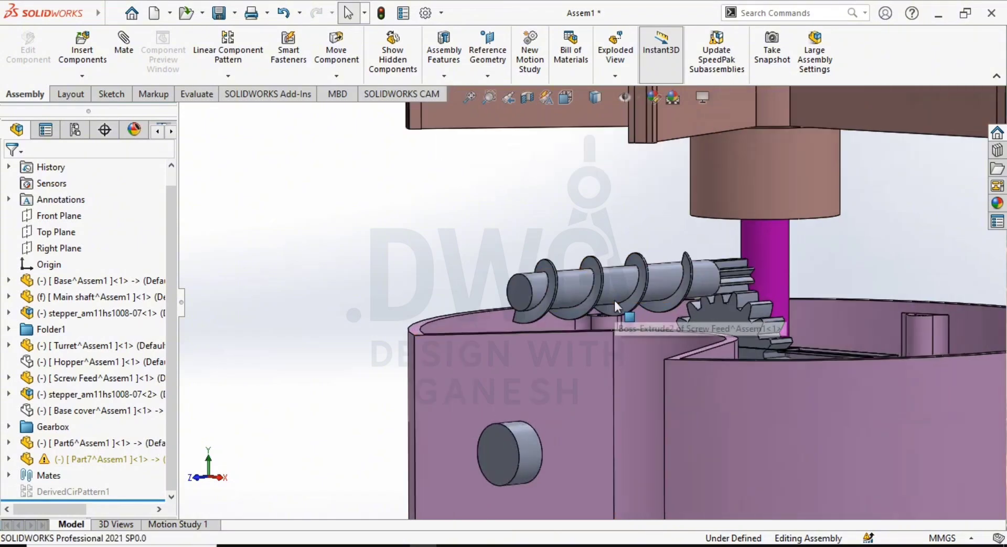
pyautogui.moveTo(615, 300); pyautogui.dragTo(617, 389, button='middle')
pyautogui.scroll(3, 606, 363)
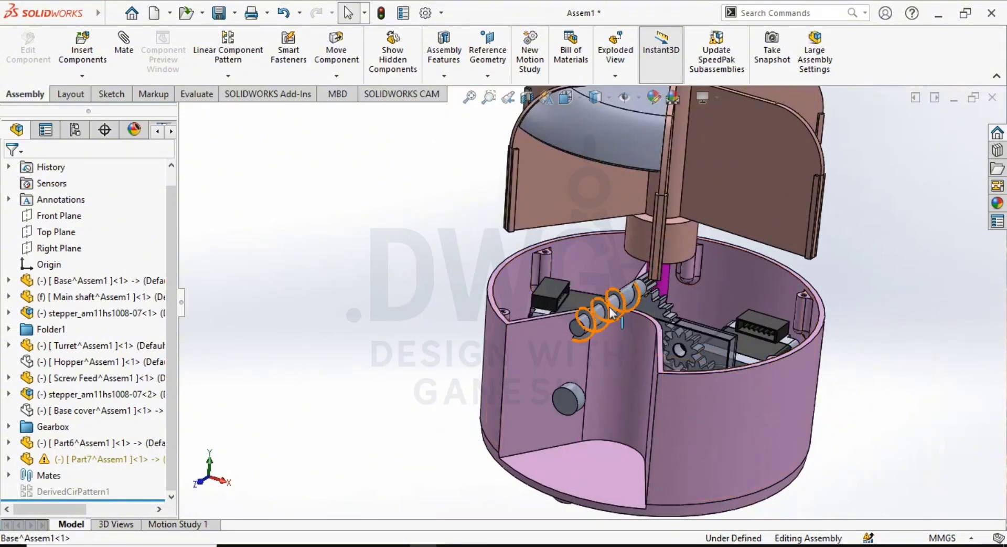
pyautogui.click(58, 362)
pyautogui.click(152, 329)
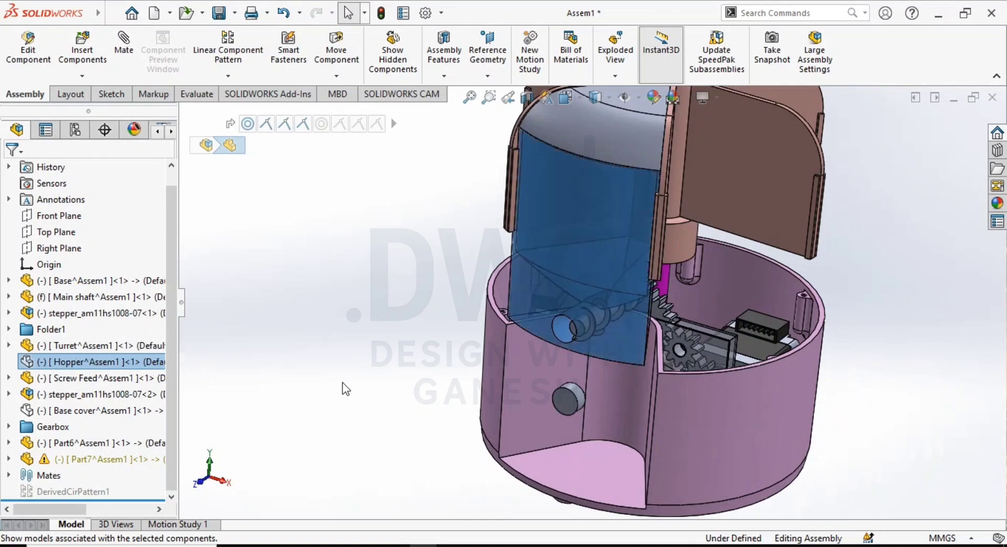
# - Make the hopper transparent so the screw feed inside it can be seen
pyautogui.moveTo(461, 411); pyautogui.dragTo(549, 245, button='middle')
pyautogui.click(548, 244)
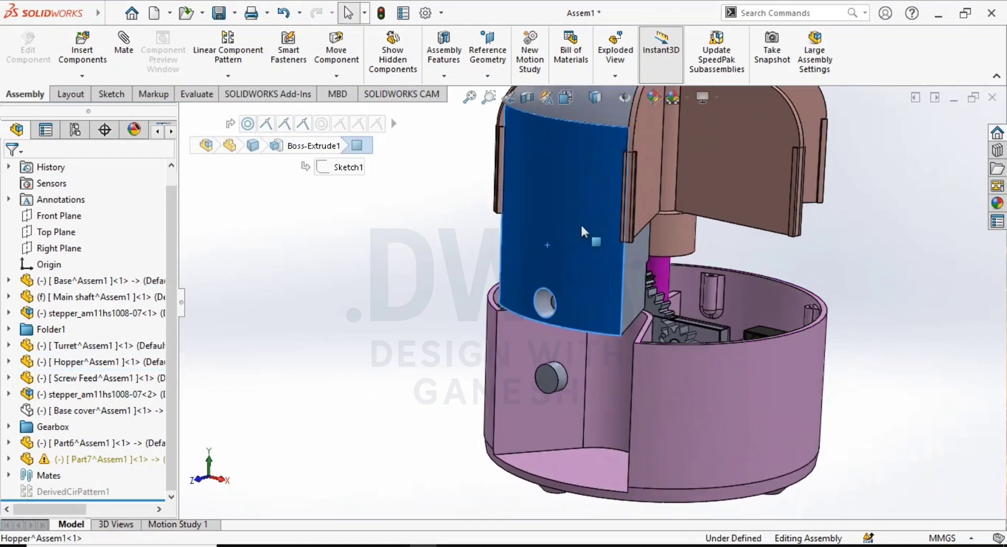
pyautogui.click(701, 157)
pyautogui.click(816, 249)
# - Examine the screw feed inside the transparent hopper, including its funnel, outlet hole and pinion end
pyautogui.scroll(-1, 608, 300)
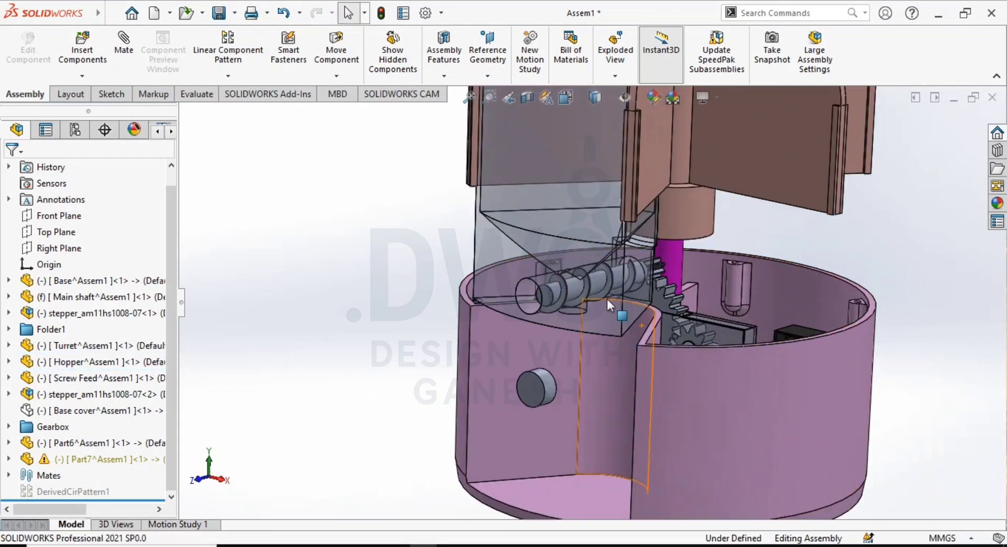
pyautogui.moveTo(608, 300); pyautogui.dragTo(527, 216, button='middle')
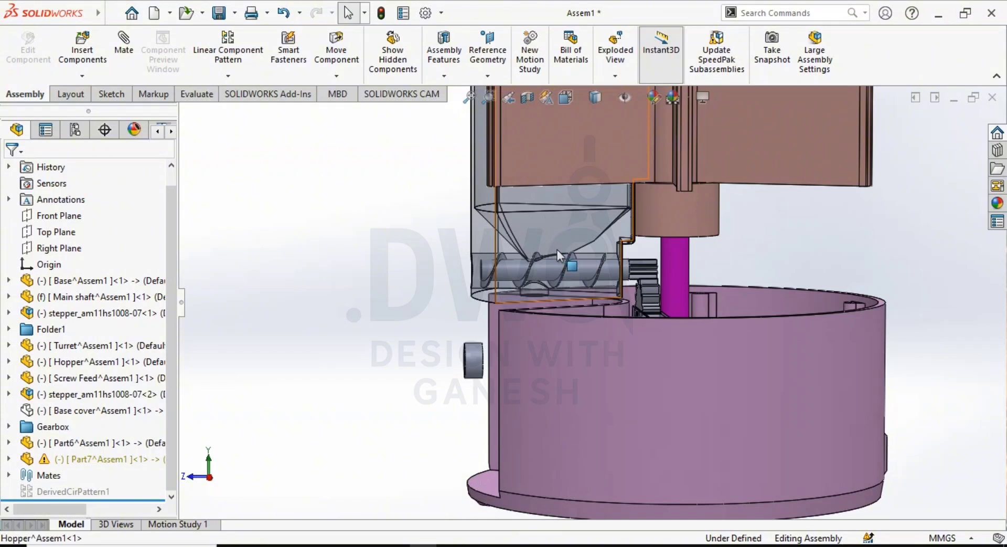
pyautogui.moveTo(557, 250); pyautogui.dragTo(549, 270, button='middle')
pyautogui.scroll(-4, 549, 271)
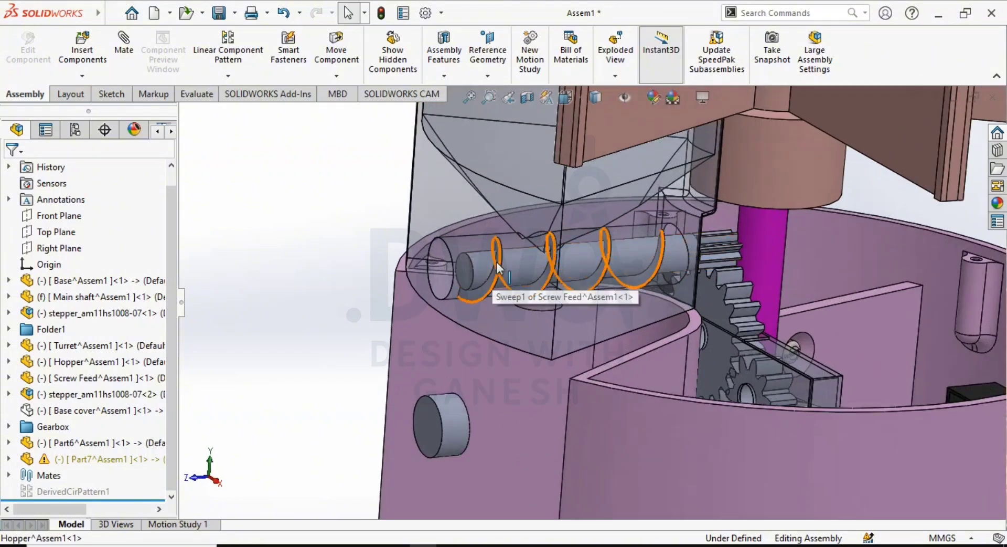
pyautogui.scroll(2, 623, 275)
# - Examine the gear train in the base that links the stepper motor to the screw feed's pinion
pyautogui.moveTo(621, 271); pyautogui.dragTo(649, 458, button='middle')
pyautogui.scroll(-2, 622, 274)
pyautogui.scroll(2, 608, 280)
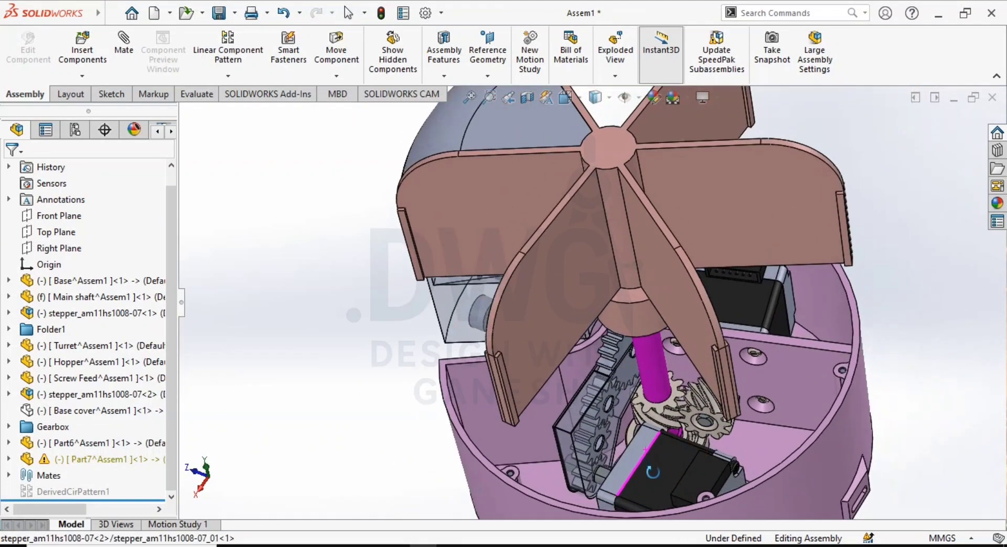
pyautogui.scroll(-4, 624, 420)
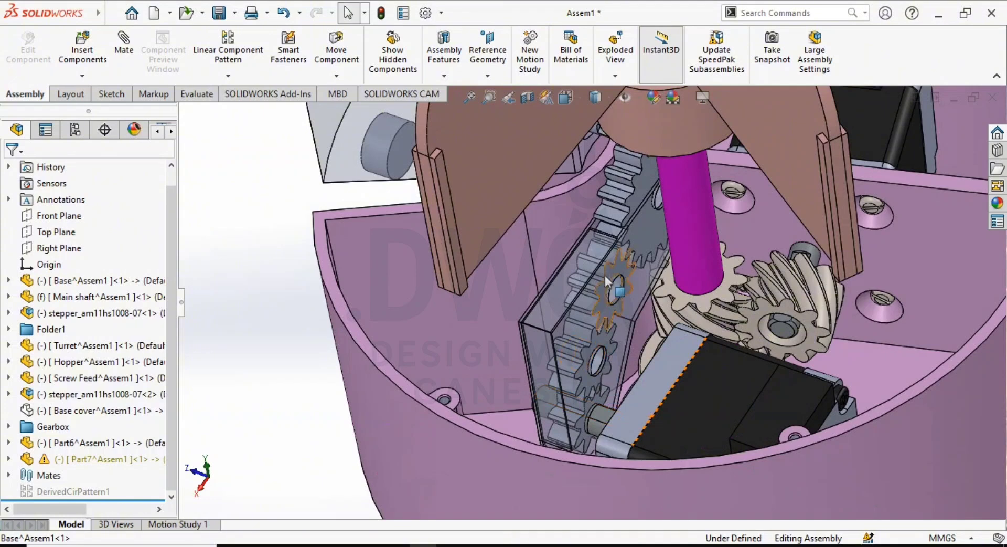
pyautogui.moveTo(595, 382); pyautogui.dragTo(599, 267, button='middle')
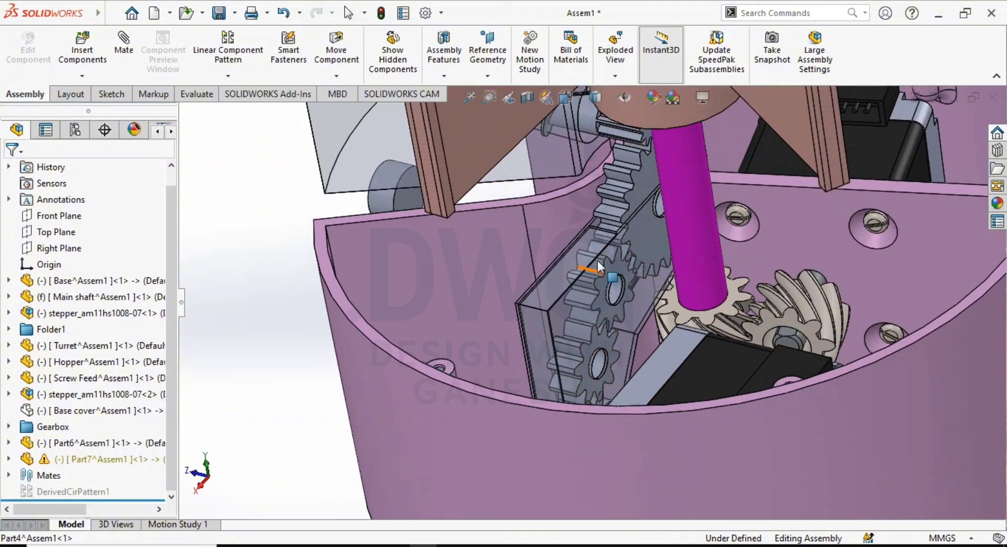
pyautogui.scroll(4, 609, 297)
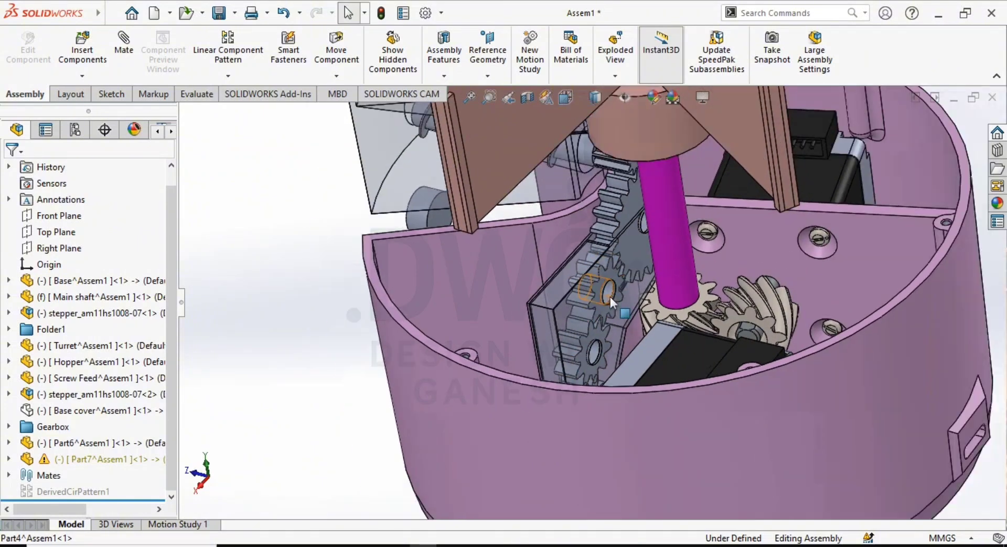
pyautogui.scroll(5, 606, 292)
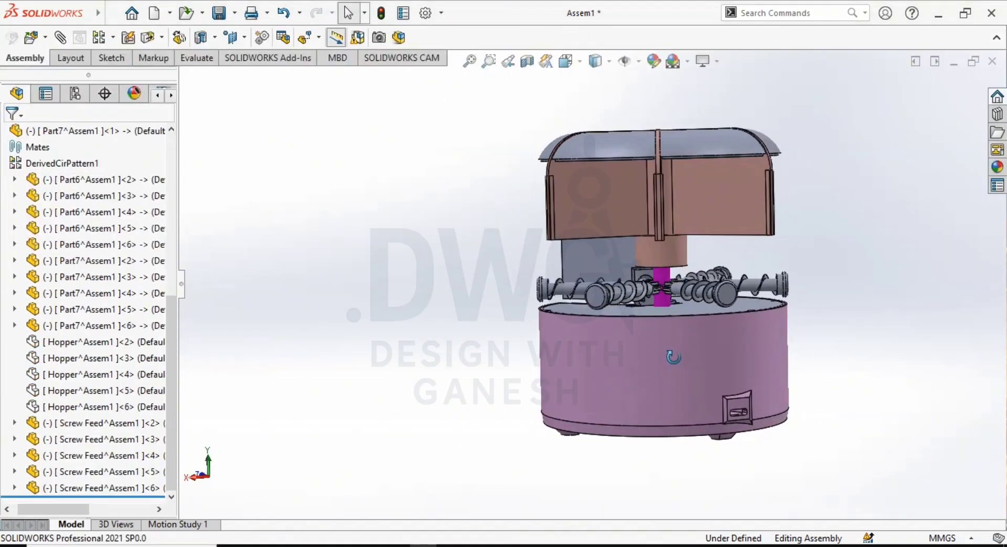
pyautogui.moveTo(674, 358); pyautogui.dragTo(671, 366, button='middle')
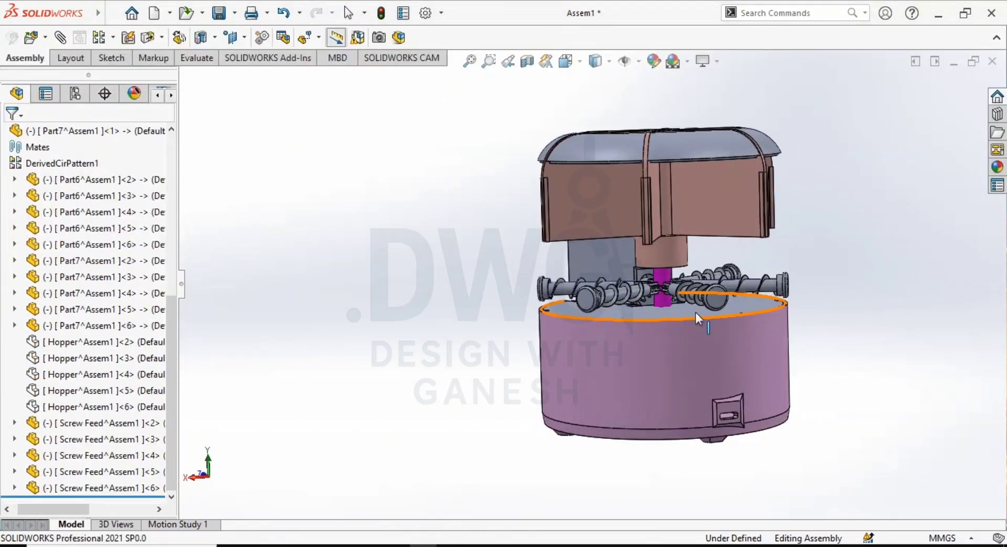
# - Examine the patterned screw feeds arranged around the main shaft beneath the turret and lids
pyautogui.scroll(-4, 696, 313)
pyautogui.moveTo(696, 313); pyautogui.dragTo(599, 376, button='middle')
pyautogui.scroll(3, 717, 315)
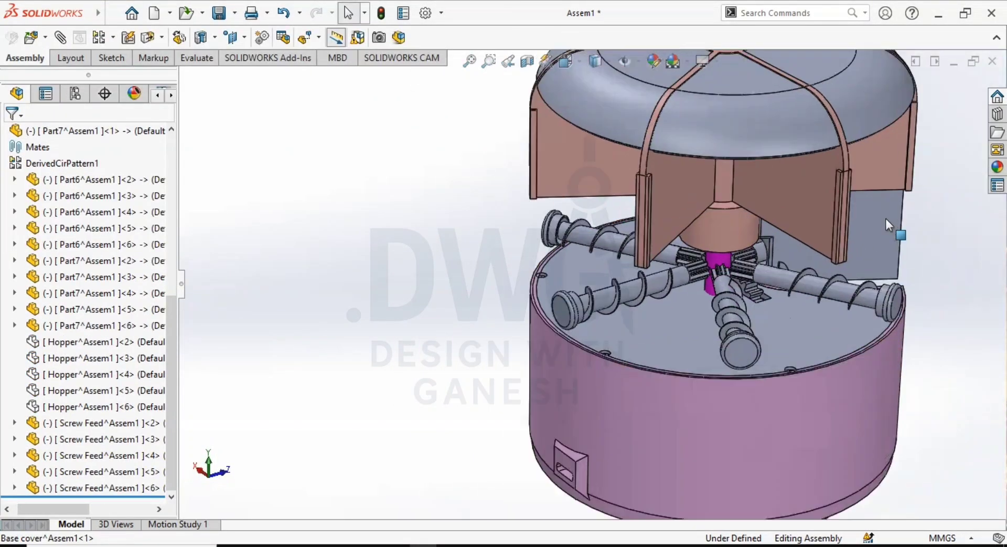
pyautogui.moveTo(717, 315); pyautogui.dragTo(628, 254, button='middle')
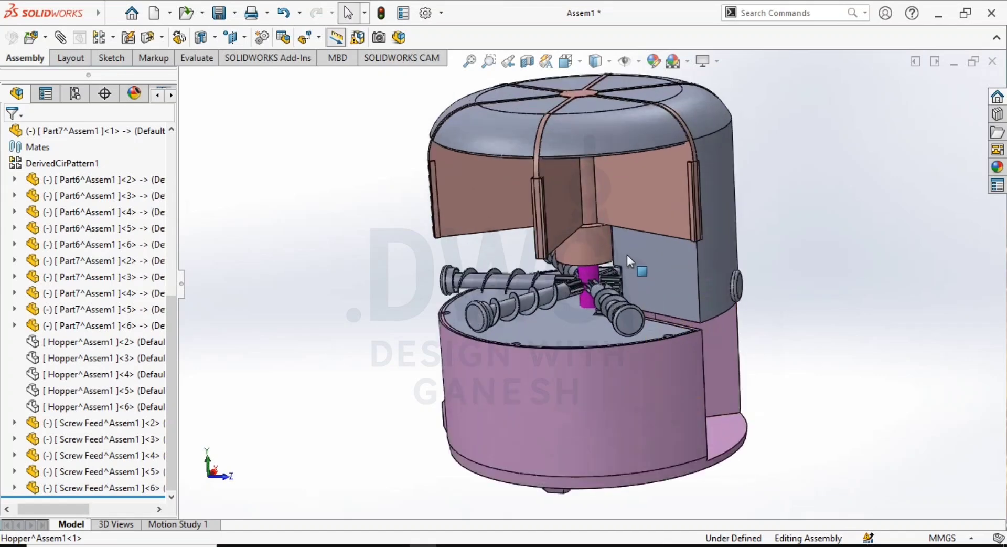
pyautogui.scroll(-5, 627, 253)
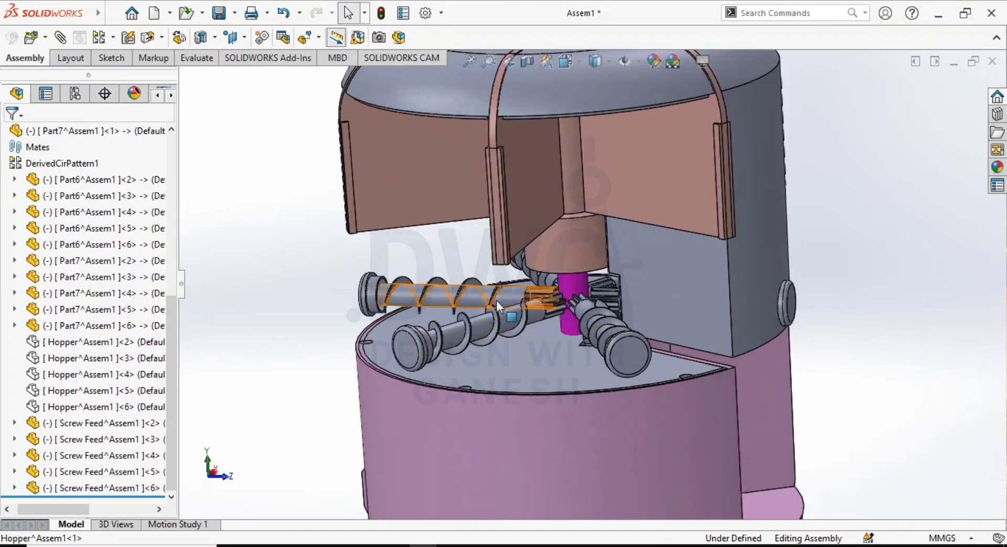
pyautogui.moveTo(650, 320); pyautogui.dragTo(653, 227, button='middle')
pyautogui.click(341, 238)
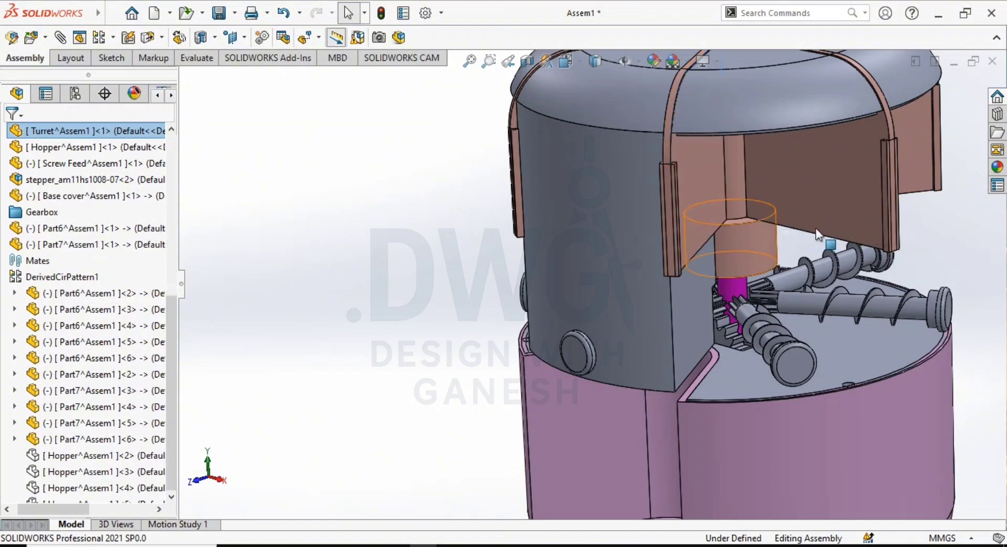
pyautogui.click(697, 216)
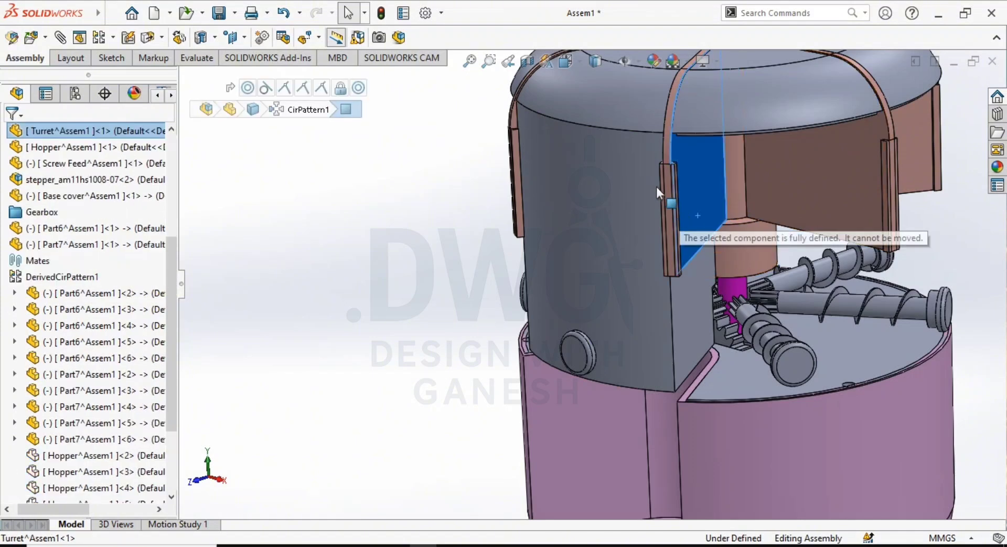
pyautogui.click(458, 332)
# - Inspect how the drive gear beside the hopper lines up with the neighbouring screw feed's pinion
pyautogui.scroll(-3, 771, 357)
pyautogui.moveTo(760, 337); pyautogui.dragTo(757, 346, button='middle')
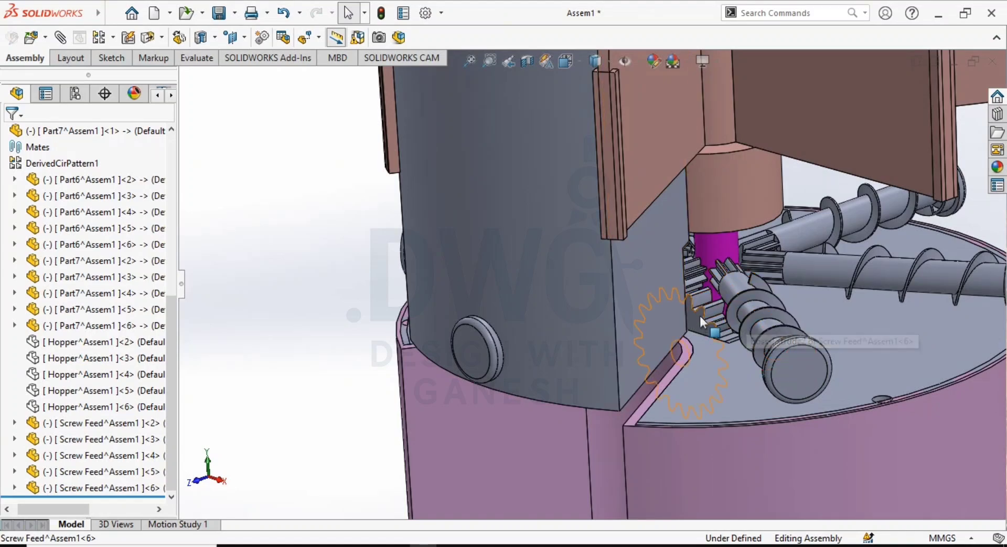
pyautogui.moveTo(699, 315); pyautogui.dragTo(673, 331, button='middle')
pyautogui.scroll(-5, 682, 314)
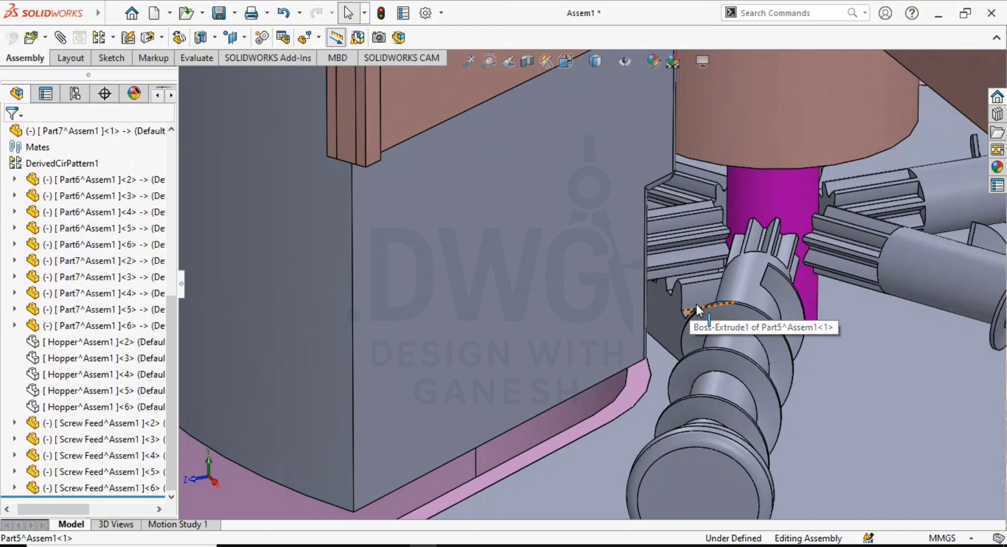
pyautogui.scroll(2, 697, 304)
pyautogui.scroll(1, 694, 305)
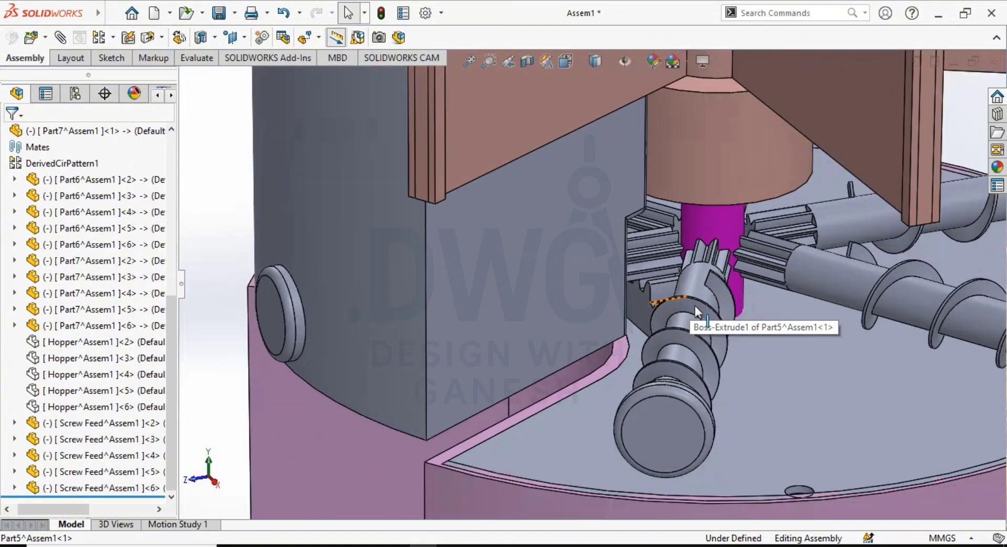
pyautogui.moveTo(693, 305)
pyautogui.mouseDown(button='middle')
pyautogui.moveTo(656, 297)
pyautogui.moveTo(689, 297)
pyautogui.mouseUp(button='middle')
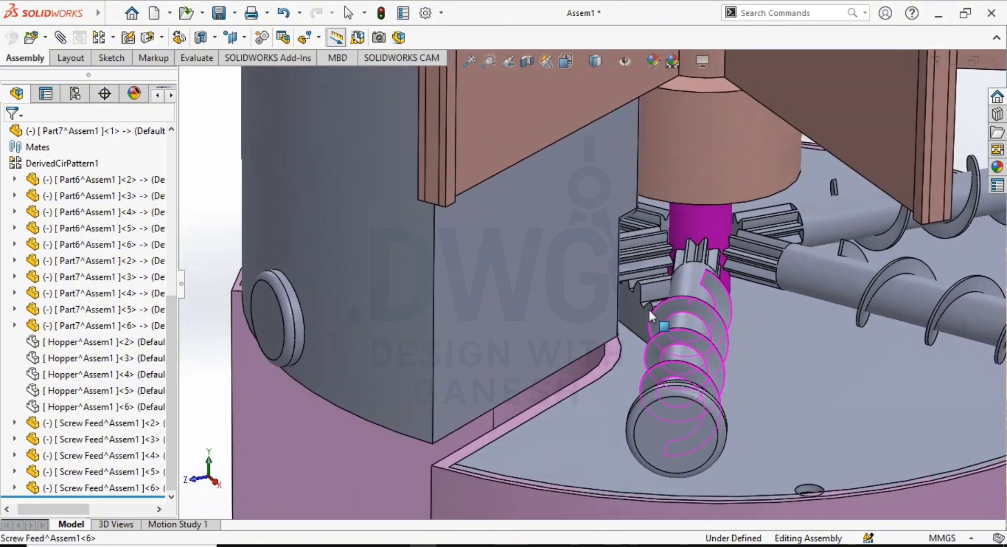
pyautogui.scroll(2, 635, 323)
pyautogui.scroll(-2, 577, 331)
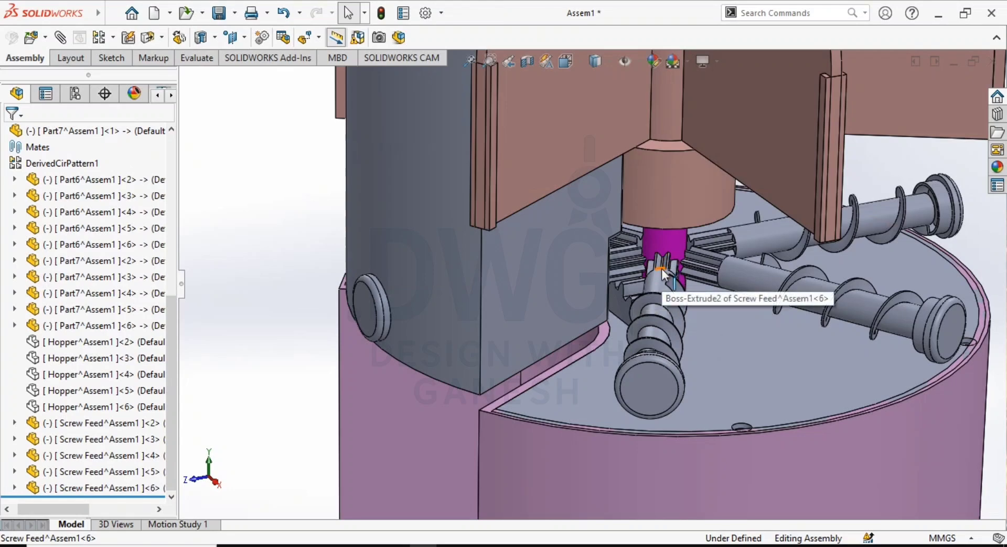
# - Check the spacing of the screw feed pinions around the main shaft from the other sides
pyautogui.moveTo(662, 273); pyautogui.dragTo(501, 386, button='middle')
pyautogui.scroll(2, 580, 418)
pyautogui.scroll(-4, 839, 362)
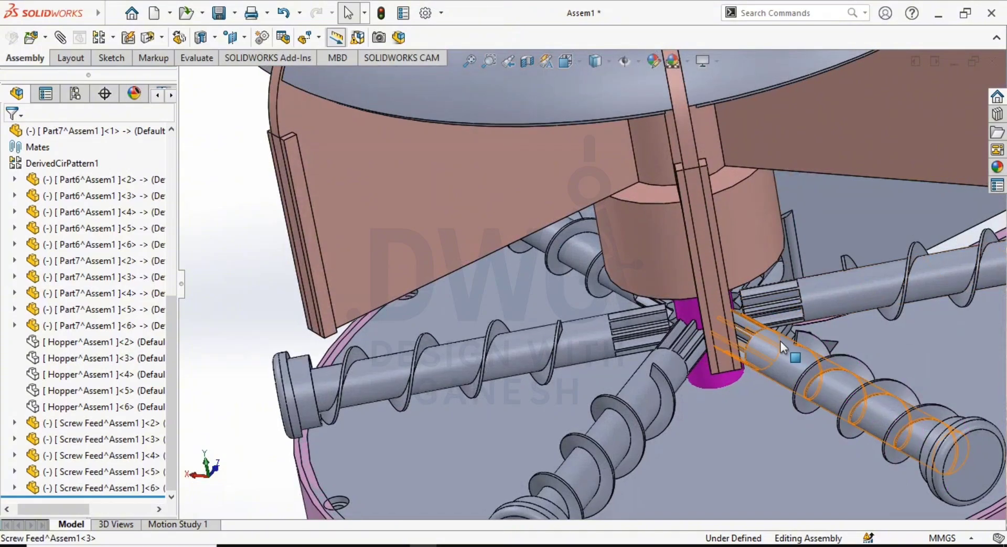
pyautogui.scroll(3, 783, 347)
pyautogui.moveTo(783, 347); pyautogui.dragTo(860, 337, button='middle')
pyautogui.scroll(3, 777, 331)
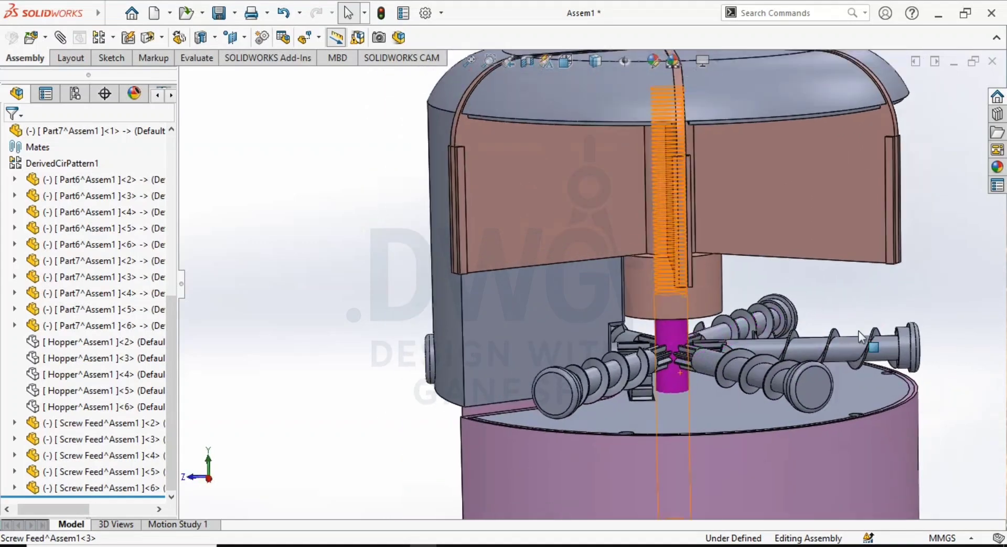
pyautogui.scroll(2, 695, 371)
pyautogui.moveTo(694, 371); pyautogui.dragTo(705, 402, button='middle')
# - Inspect the clearance between the drive gear teeth, the adjacent screw feed and the base cover opening
pyautogui.scroll(-3, 651, 348)
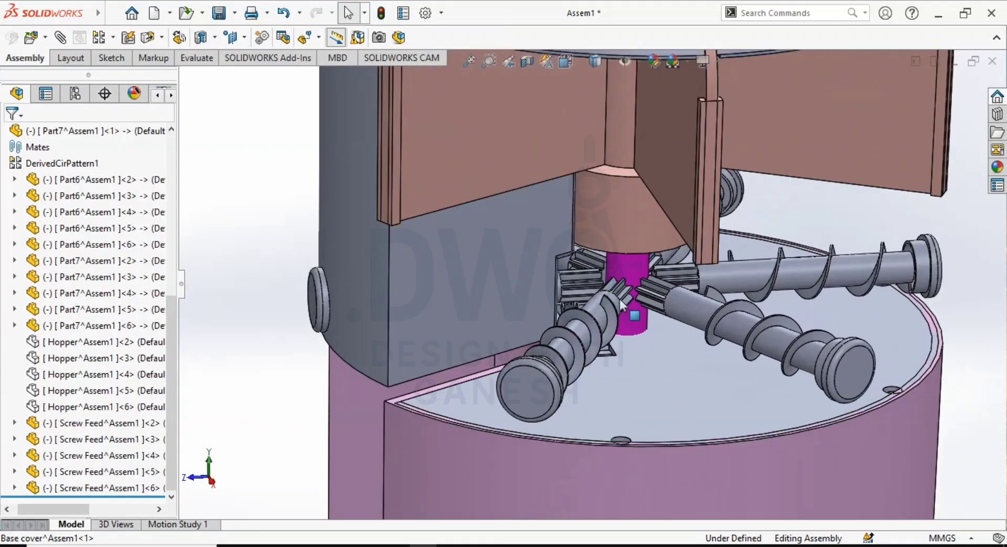
pyautogui.scroll(-2, 619, 298)
pyautogui.moveTo(619, 298); pyautogui.dragTo(627, 317, button='middle')
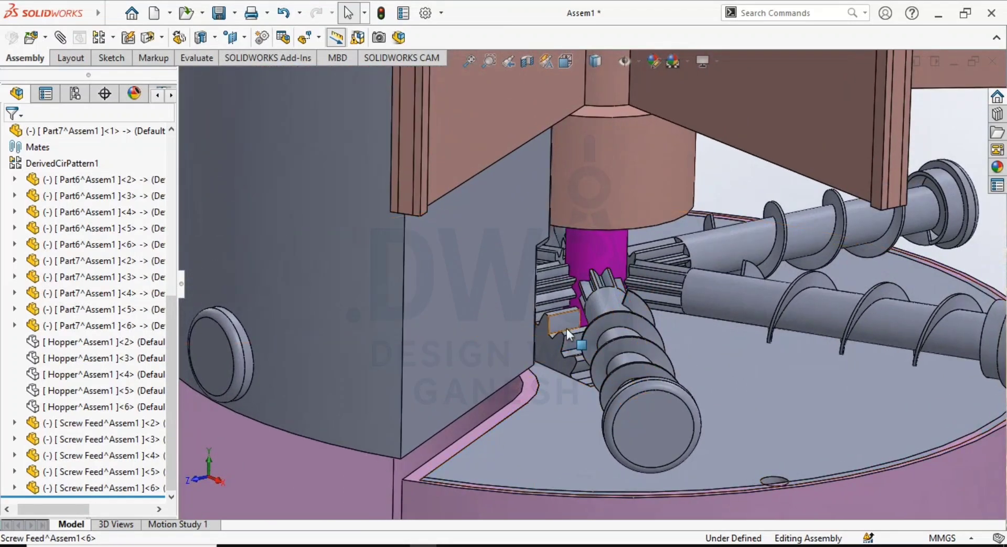
pyautogui.scroll(2, 673, 361)
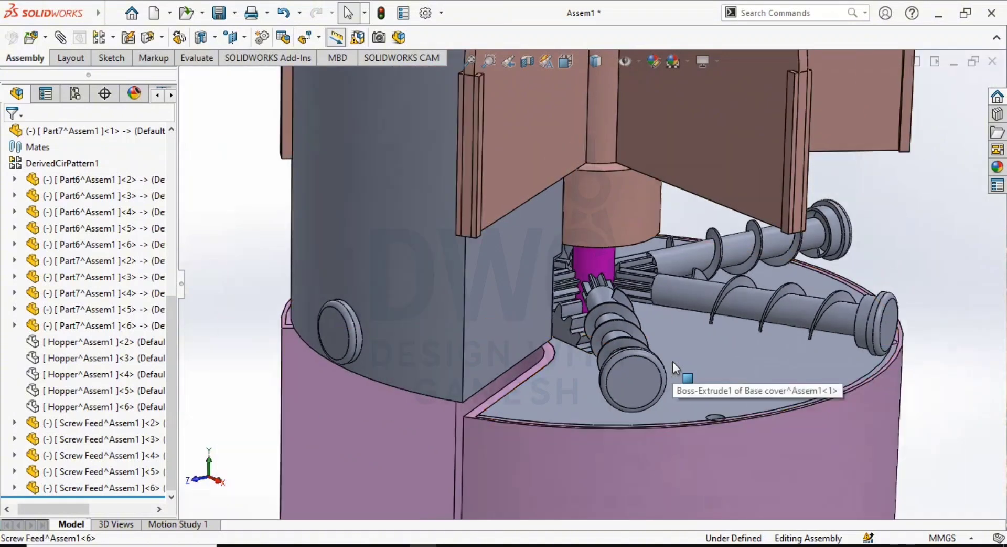
pyautogui.moveTo(603, 318); pyautogui.dragTo(606, 342, button='middle')
pyautogui.scroll(-2, 580, 306)
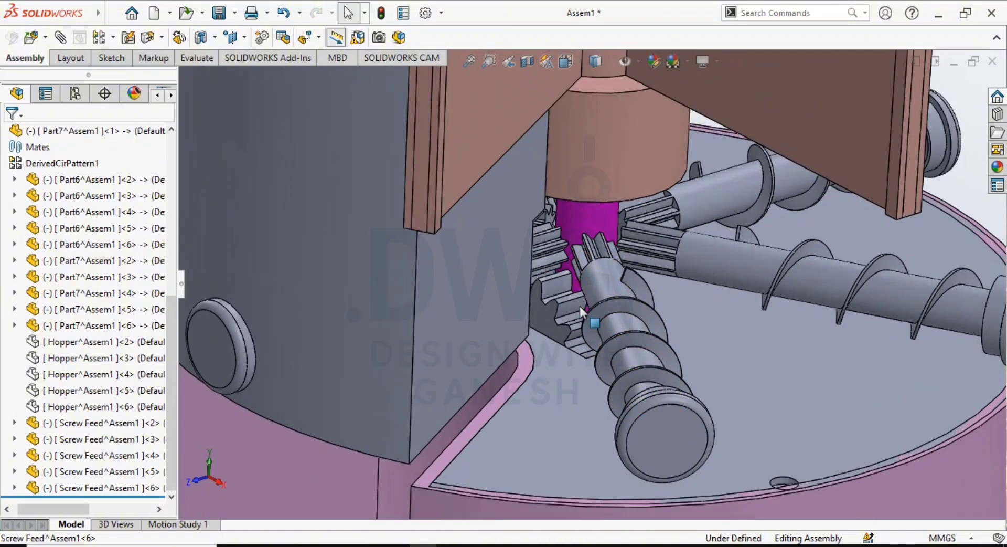
pyautogui.scroll(1, 581, 306)
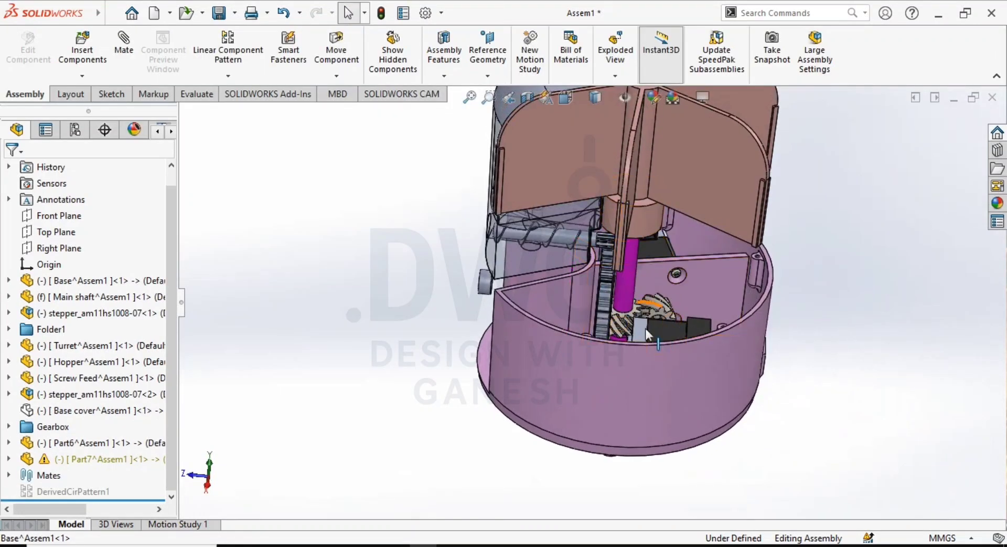
pyautogui.scroll(-2, 645, 328)
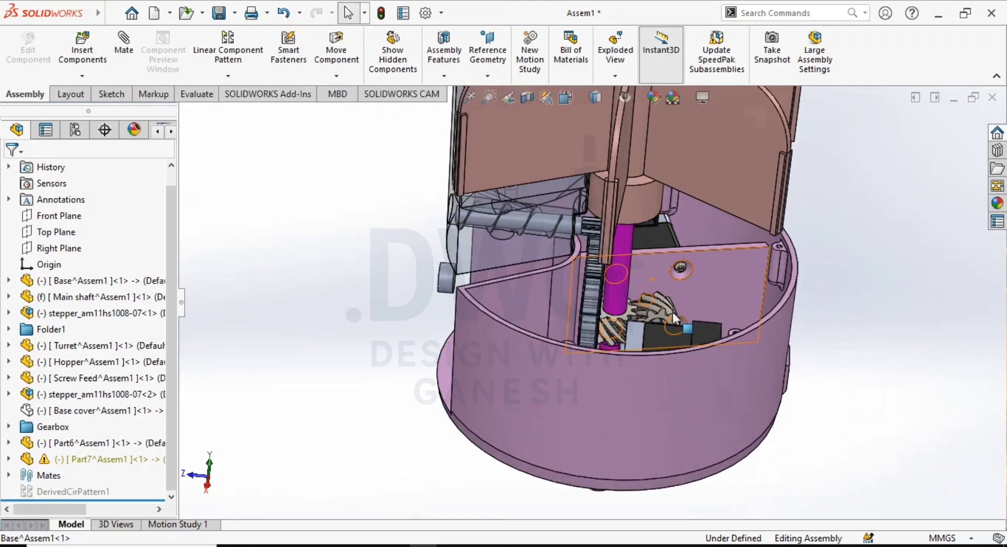
# - Review the drive path from the base's stepper and gears to the screw feed in the transparent hopper
pyautogui.moveTo(645, 329); pyautogui.dragTo(531, 279, button='middle')
pyautogui.scroll(1, 619, 326)
pyautogui.scroll(2, 619, 327)
pyautogui.scroll(-2, 530, 280)
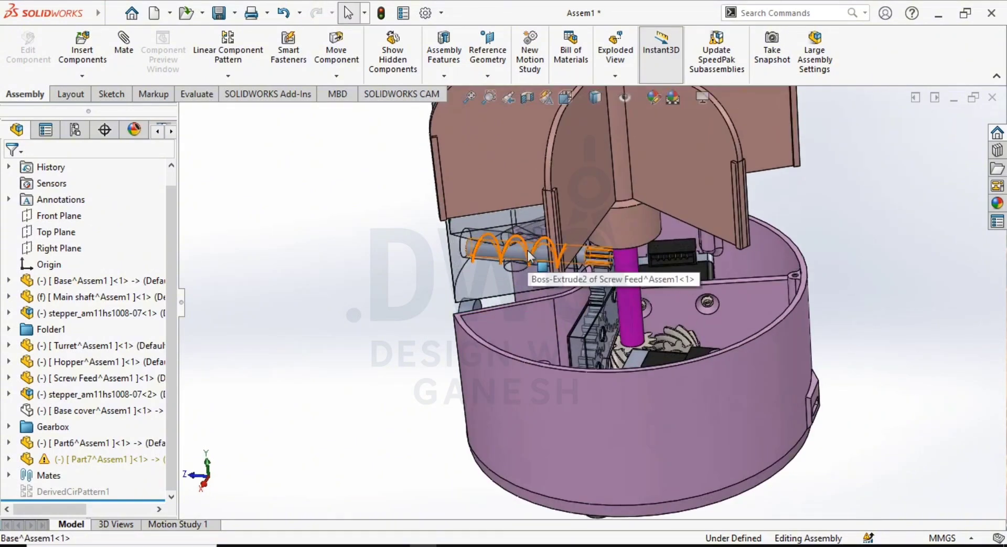
pyautogui.moveTo(576, 287); pyautogui.dragTo(605, 344, button='middle')
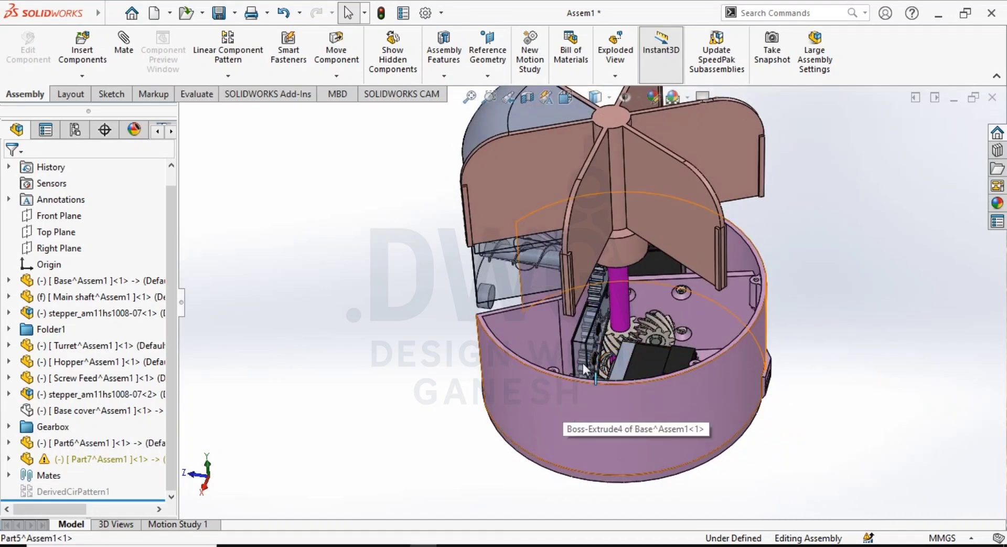
pyautogui.moveTo(583, 363); pyautogui.dragTo(594, 287, button='middle')
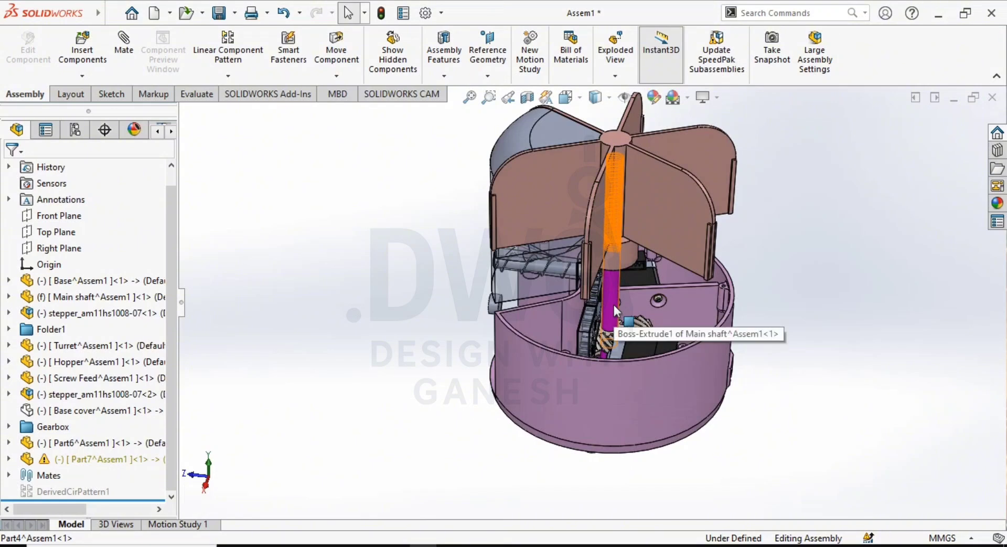
pyautogui.moveTo(566, 289); pyautogui.dragTo(487, 361, button='middle')
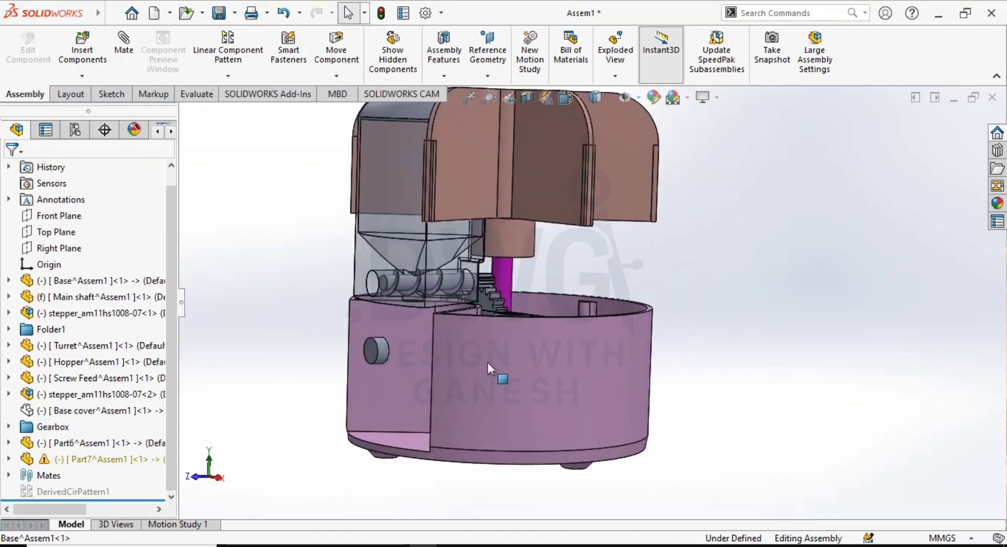
# - Examine the steppers, gear train and main shaft inside the open base from the side and from above
pyautogui.moveTo(467, 425); pyautogui.dragTo(492, 377, button='middle')
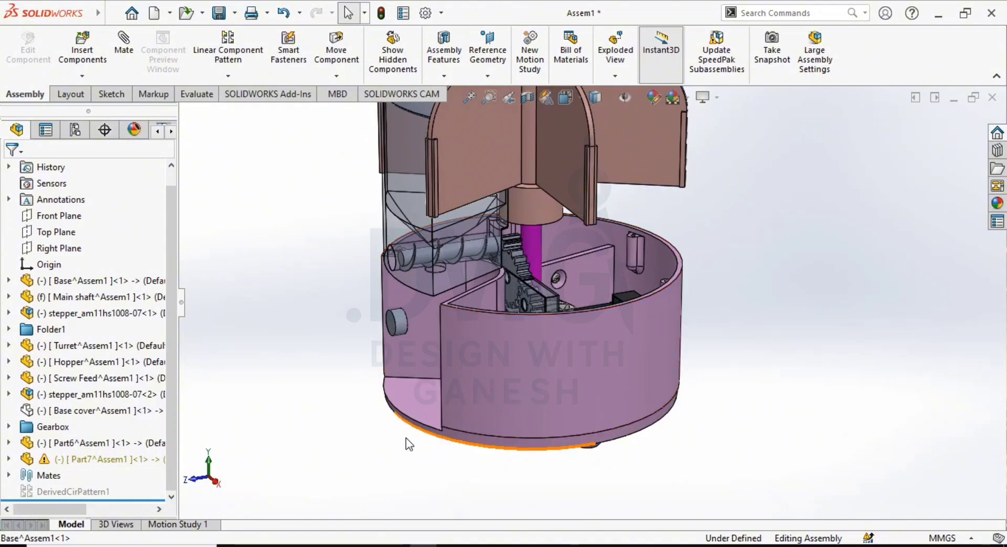
pyautogui.scroll(1, 531, 347)
pyautogui.moveTo(528, 347); pyautogui.dragTo(501, 335, button='middle')
pyautogui.scroll(-2, 487, 341)
pyautogui.scroll(1, 544, 332)
pyautogui.scroll(1, 522, 335)
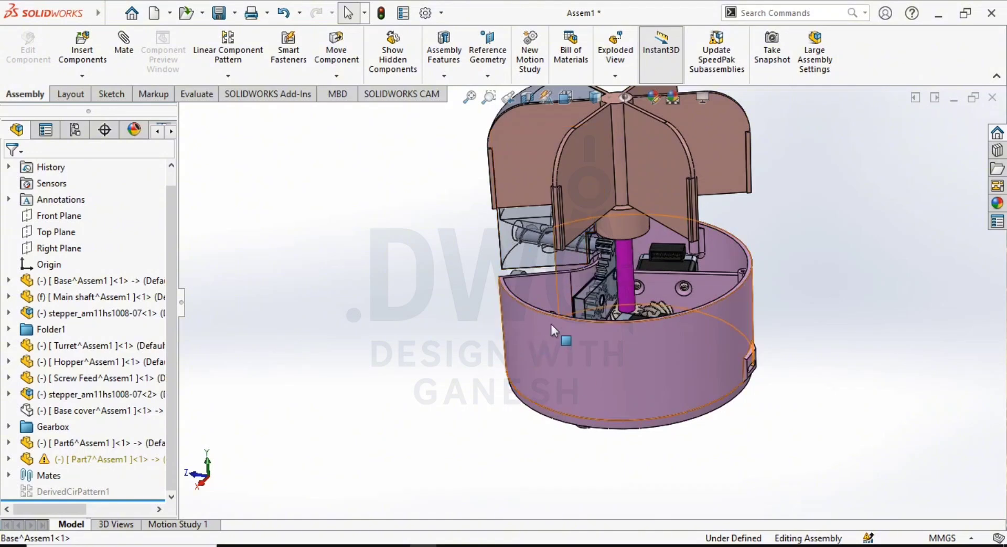
pyautogui.moveTo(562, 363); pyautogui.dragTo(568, 406, button='middle')
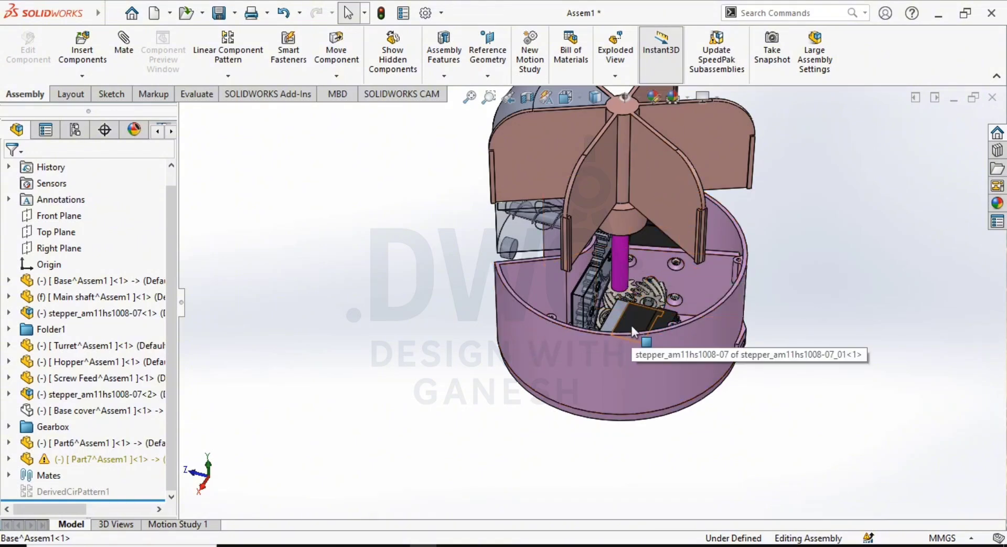
pyautogui.moveTo(657, 311); pyautogui.dragTo(655, 386, button='middle')
pyautogui.scroll(-3, 687, 303)
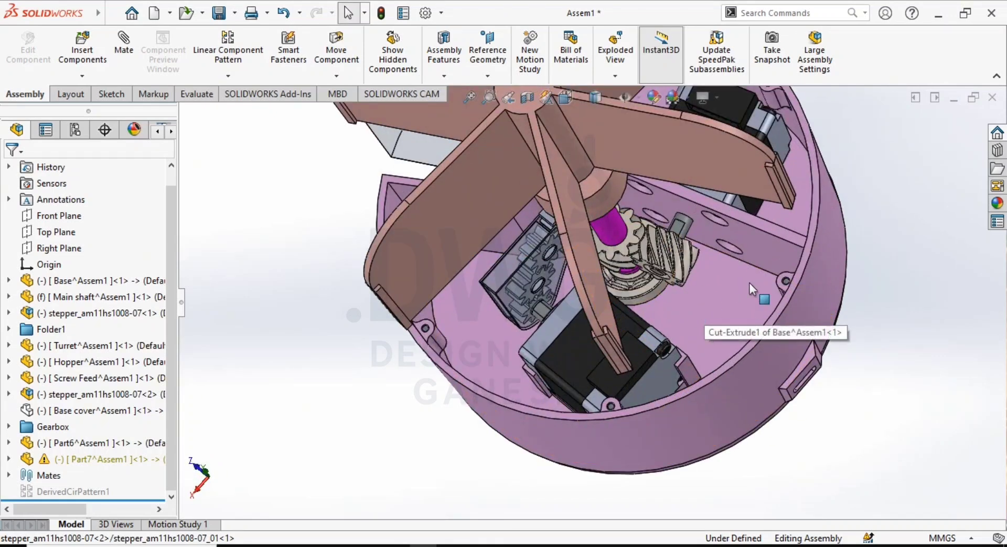
pyautogui.moveTo(733, 295); pyautogui.dragTo(685, 313, button='middle')
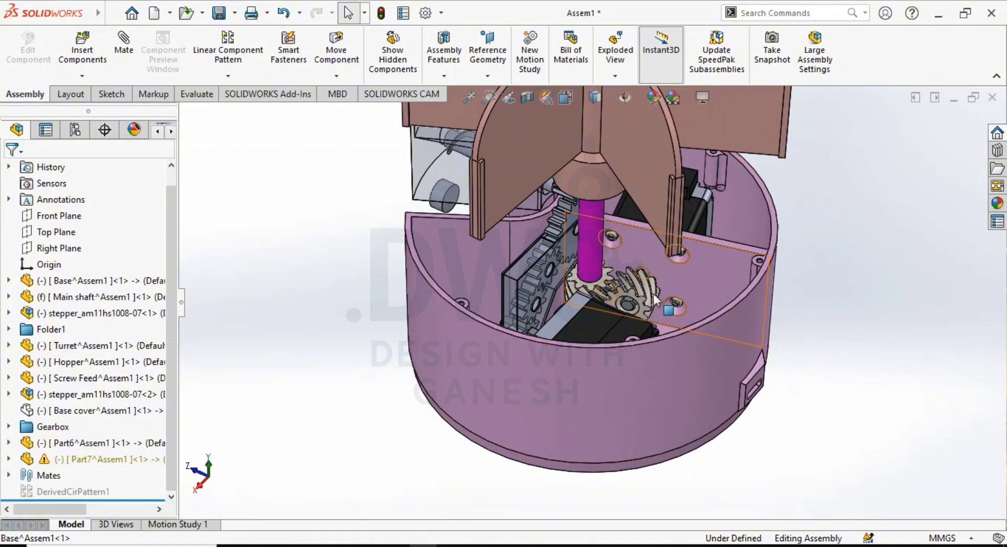
pyautogui.scroll(2, 702, 367)
pyautogui.moveTo(697, 366); pyautogui.dragTo(656, 306, button='middle')
# - Examine the slotted port on the outer wall of the base
pyautogui.scroll(-4, 718, 395)
pyautogui.moveTo(719, 396); pyautogui.dragTo(714, 516, button='middle')
pyautogui.scroll(4, 695, 413)
pyautogui.moveTo(659, 422)
pyautogui.mouseDown(button='middle')
pyautogui.moveTo(671, 441)
pyautogui.moveTo(659, 434)
pyautogui.mouseUp(button='middle')
pyautogui.scroll(-5, 674, 323)
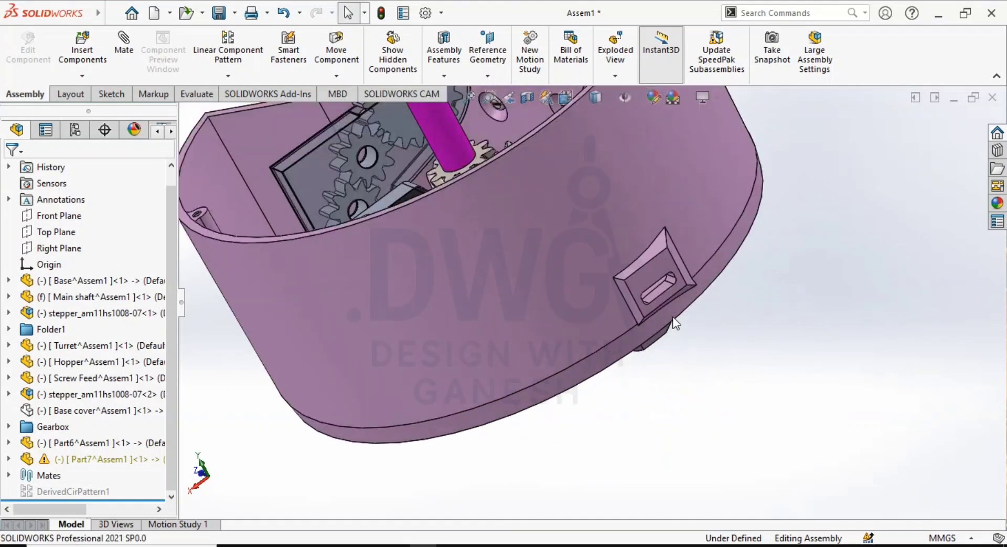
pyautogui.moveTo(663, 275); pyautogui.dragTo(685, 206, button='middle')
pyautogui.scroll(6, 515, 295)
pyautogui.moveTo(516, 292); pyautogui.dragTo(474, 260, button='middle')
# - Examine how the screw feed sits inside the transparent hopper and reaches the drive gear
pyautogui.scroll(1, 424, 232)
pyautogui.scroll(-4, 446, 231)
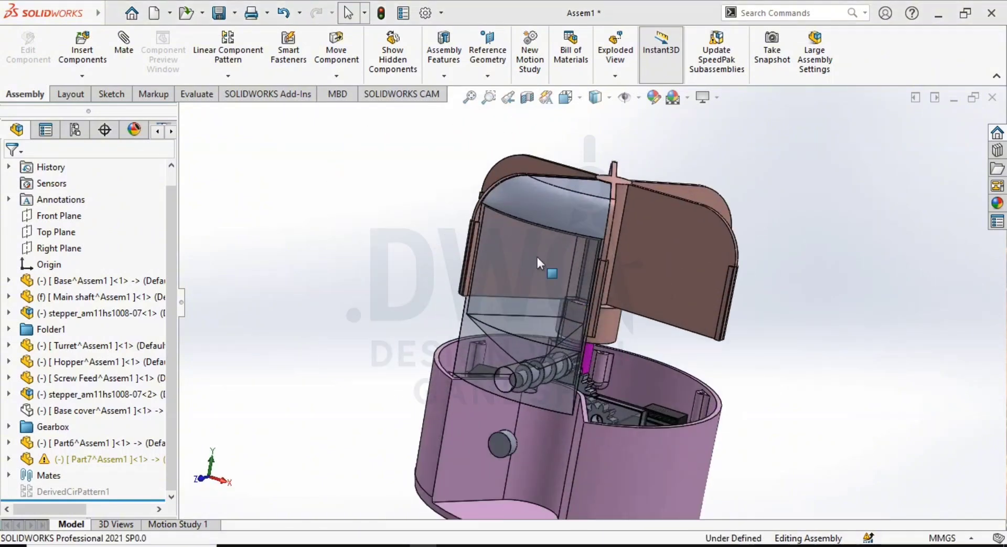
pyautogui.scroll(2, 575, 356)
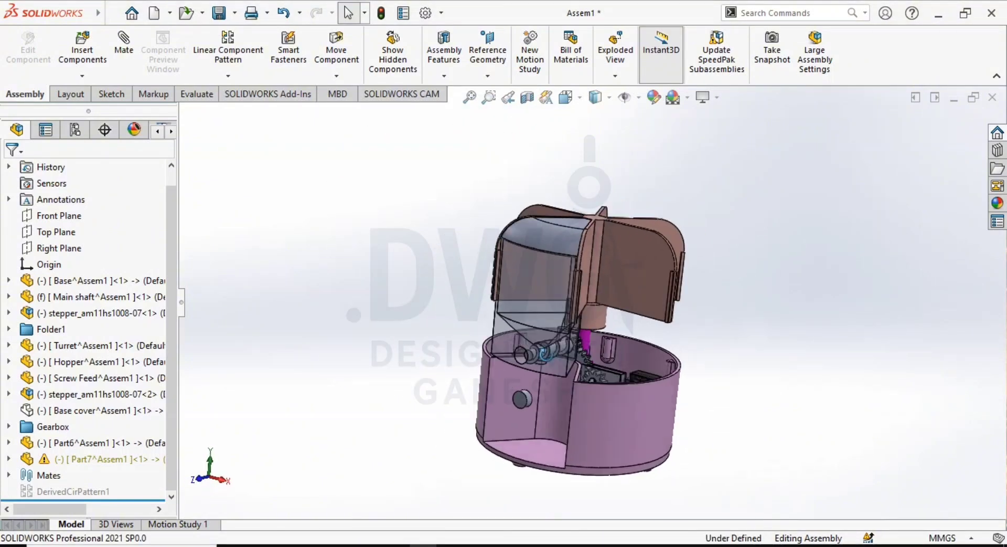
pyautogui.scroll(-4, 546, 357)
pyautogui.scroll(-3, 560, 333)
pyautogui.scroll(2, 538, 340)
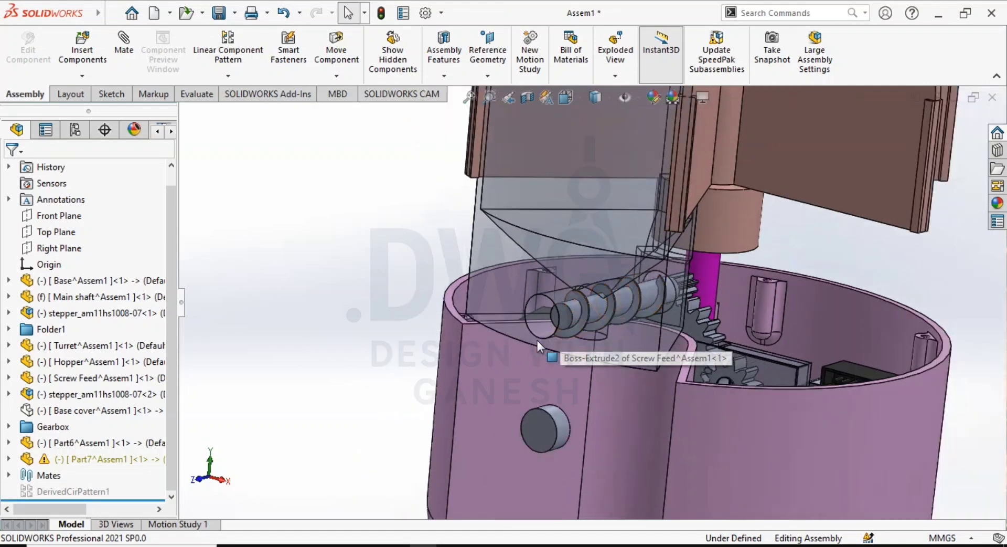
pyautogui.moveTo(537, 343); pyautogui.dragTo(510, 275, button='middle')
pyautogui.scroll(5, 539, 315)
# - Turn off the hopper's transparency so it displays as a solid part
pyautogui.click(513, 266)
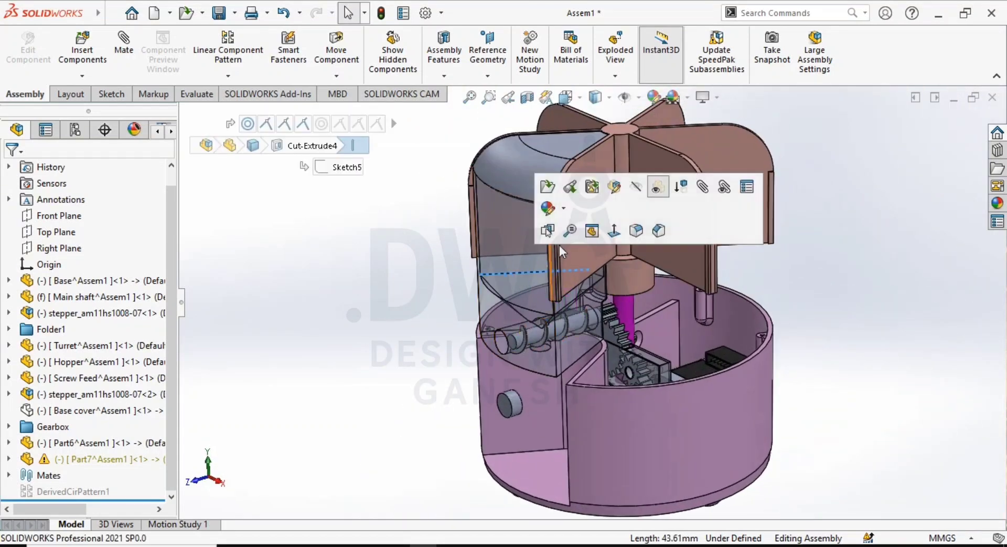
pyautogui.click(667, 182)
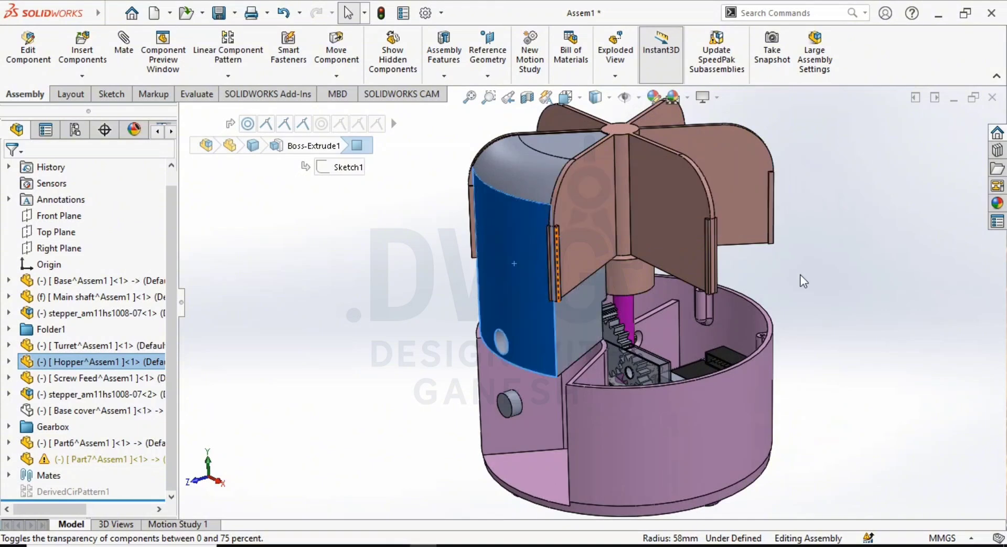
pyautogui.click(802, 280)
# - Pull the screw feed out of the hopper's round outlet hole and place it beside the hopper
pyautogui.scroll(-1, 487, 265)
pyautogui.moveTo(488, 266)
pyautogui.mouseDown(button='middle')
pyautogui.moveTo(495, 250)
pyautogui.moveTo(501, 273)
pyautogui.mouseUp(button='middle')
pyautogui.scroll(3, 531, 391)
pyautogui.moveTo(527, 383); pyautogui.dragTo(543, 336, button='middle')
pyautogui.scroll(-2, 556, 319)
pyautogui.scroll(-2, 593, 313)
pyautogui.moveTo(592, 312); pyautogui.dragTo(601, 344, button='middle')
pyautogui.scroll(-2, 589, 302)
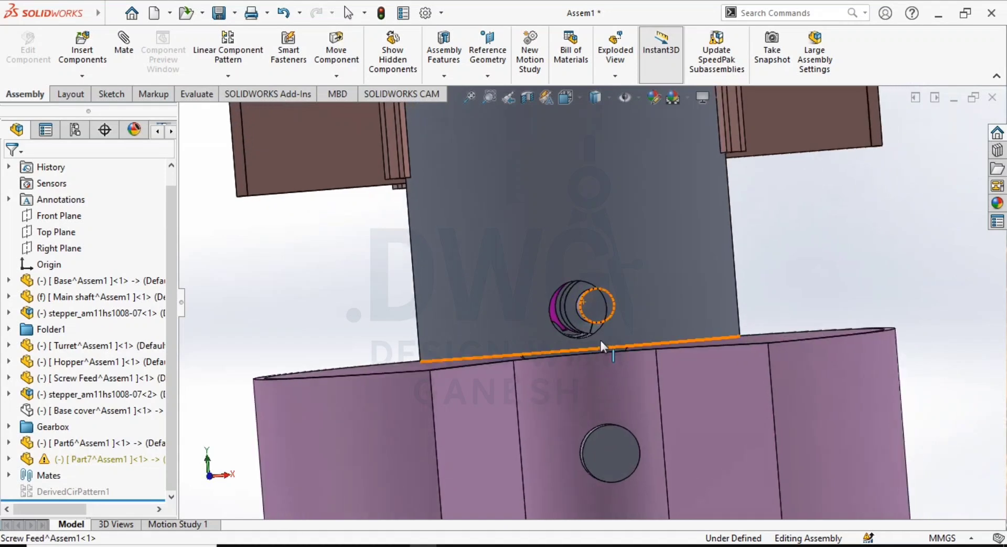
pyautogui.click(582, 312)
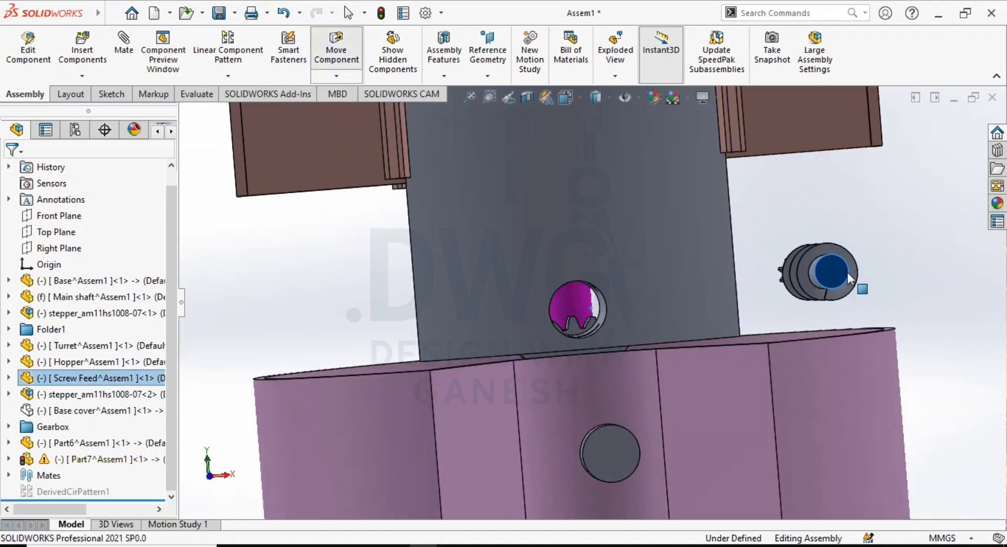
pyautogui.click(763, 266)
# - Move the screw feed in front of the hopper and mate its shaft concentric with the hopper's outlet hole
pyautogui.moveTo(655, 313); pyautogui.dragTo(586, 307, button='middle')
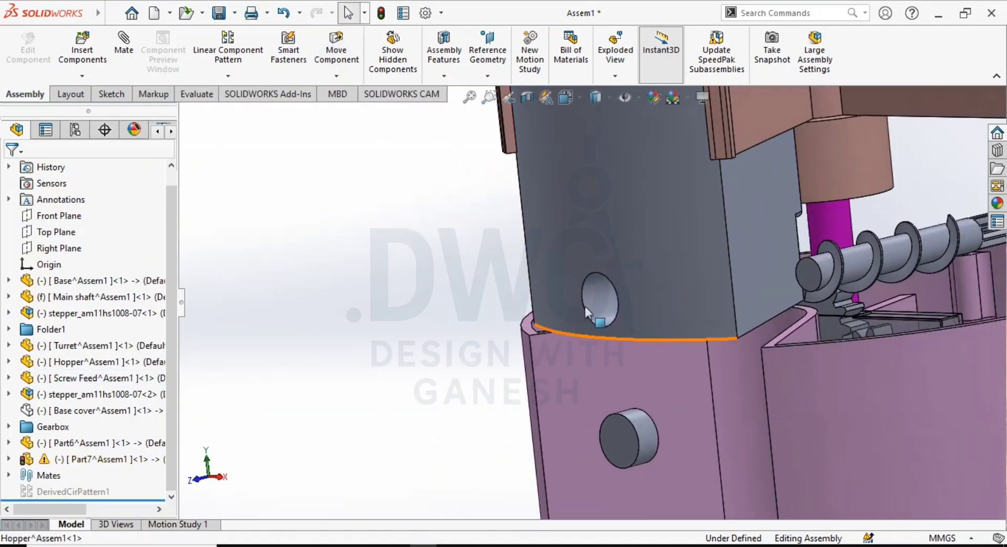
pyautogui.moveTo(845, 261); pyautogui.dragTo(427, 284)
pyautogui.click(426, 280)
pyautogui.keyDown('ctrl'); pyautogui.click(593, 301); pyautogui.keyUp('ctrl')
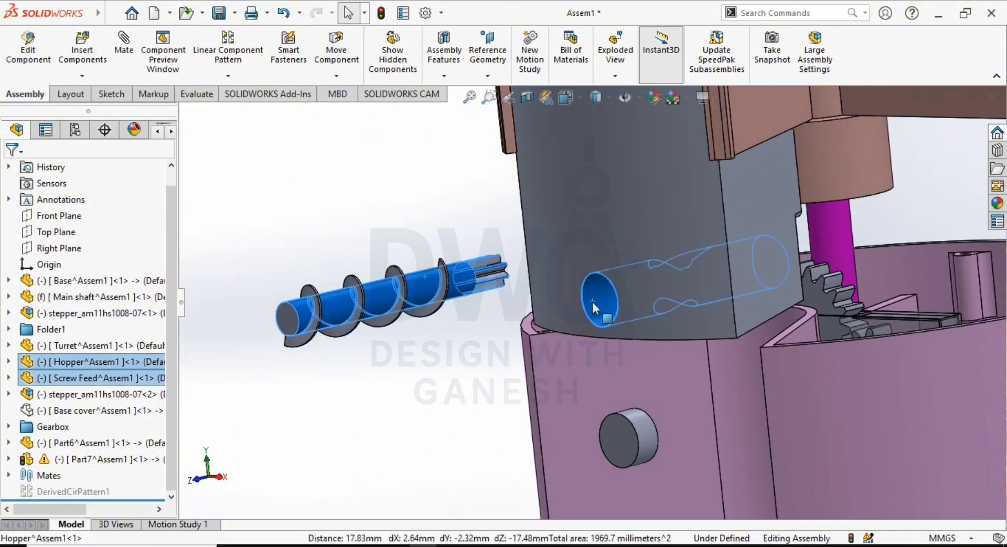
pyautogui.click(688, 289)
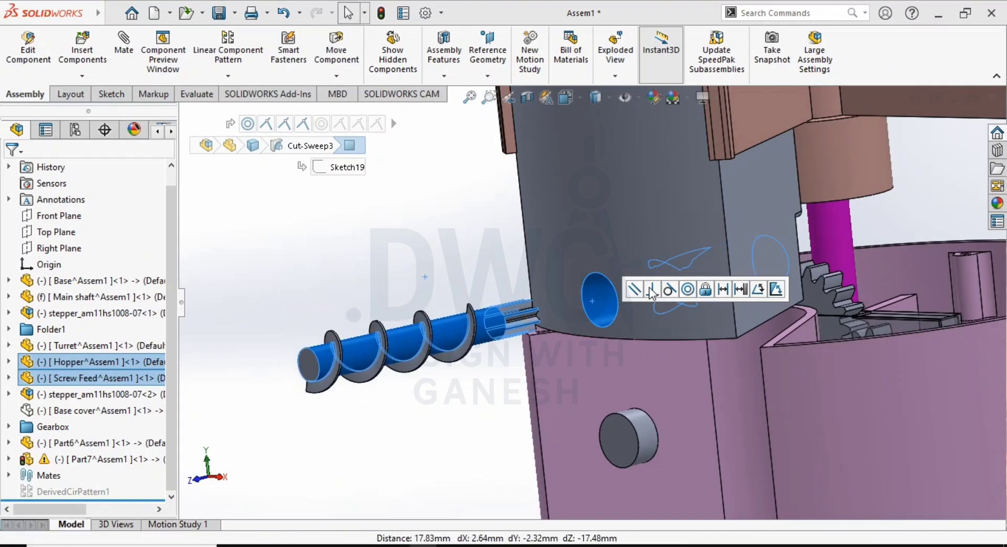
pyautogui.press('Return')
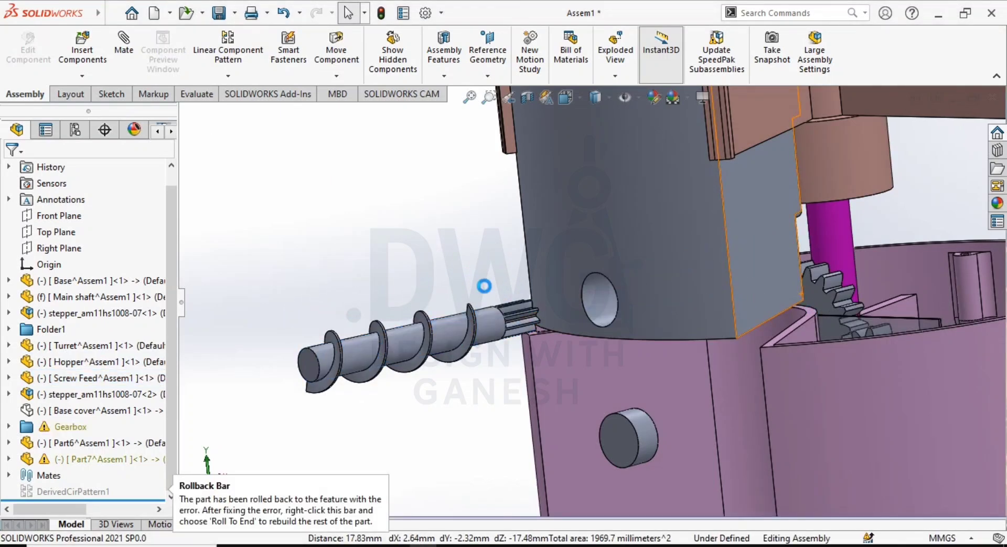
# - Slide the screw feed into the hopper's hole until its pinion reaches the drive gear and check the fit
pyautogui.moveTo(444, 341); pyautogui.dragTo(933, 218)
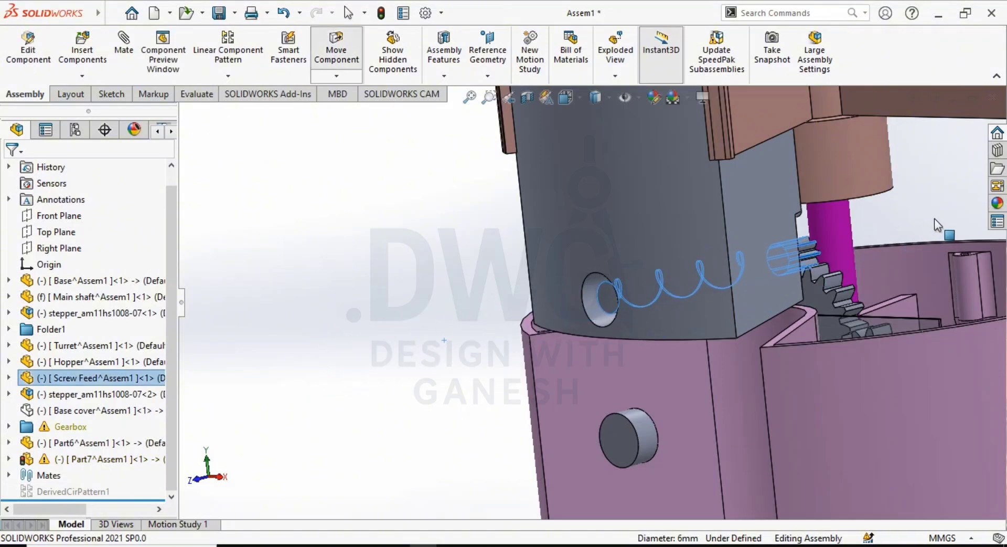
pyautogui.click(280, 340)
pyautogui.moveTo(774, 345); pyautogui.dragTo(747, 348, button='middle')
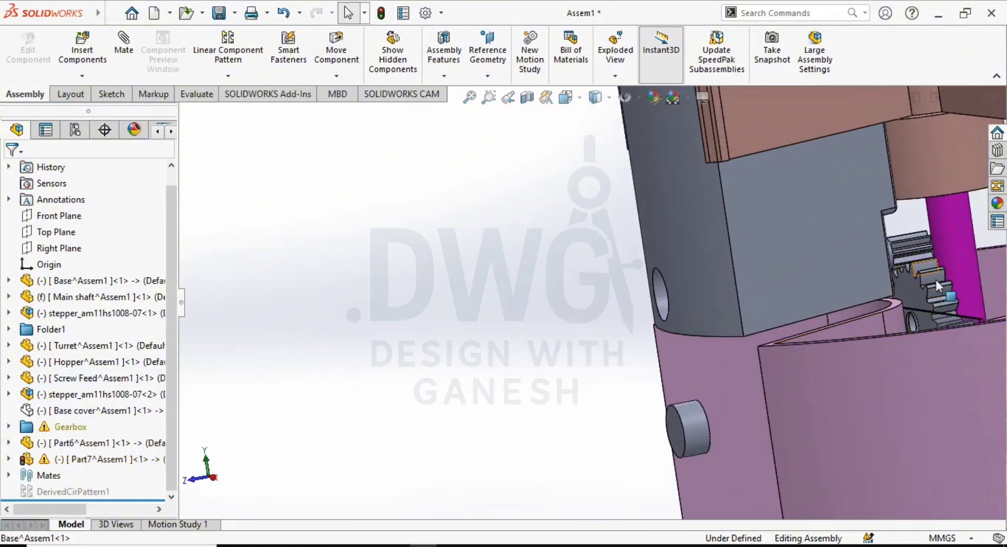
pyautogui.moveTo(796, 317); pyautogui.dragTo(836, 308, button='middle')
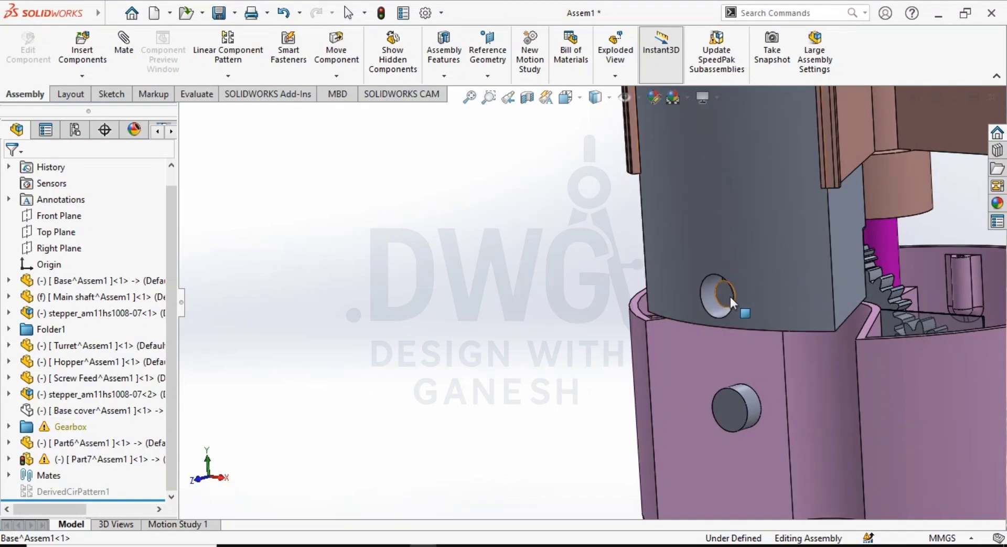
# - Slide the screw feed back out along the hole axis, clear of the hopper, and clear the selection
pyautogui.moveTo(728, 296); pyautogui.dragTo(452, 464)
pyautogui.click(450, 460)
pyautogui.scroll(3, 758, 293)
pyautogui.click(687, 158)
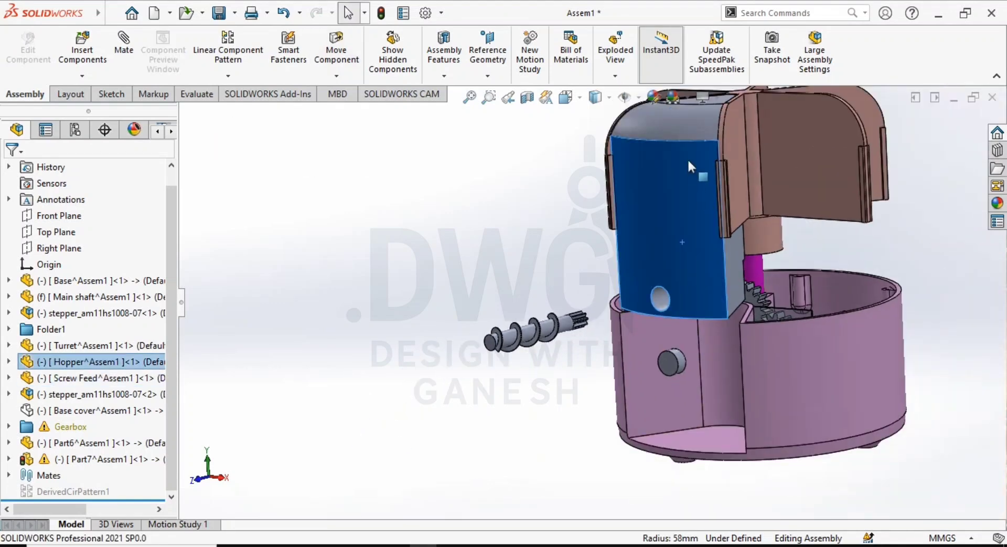
pyautogui.scroll(2, 683, 207)
pyautogui.scroll(-1, 590, 250)
pyautogui.click(477, 275)
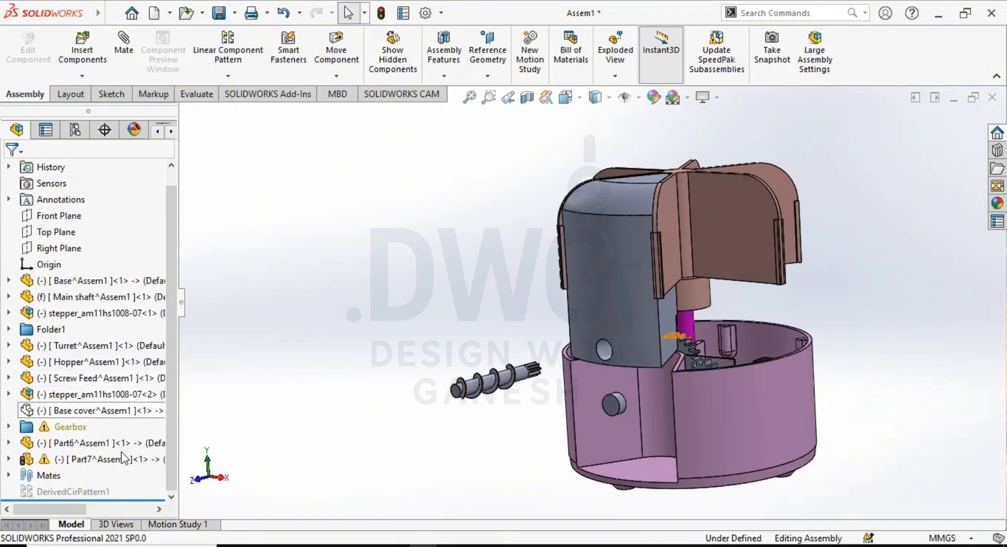
# - Delete the Coincident73 mate between the turret and the hopper
pyautogui.doubleClick(39, 474)
pyautogui.scroll(-16, 94, 398)
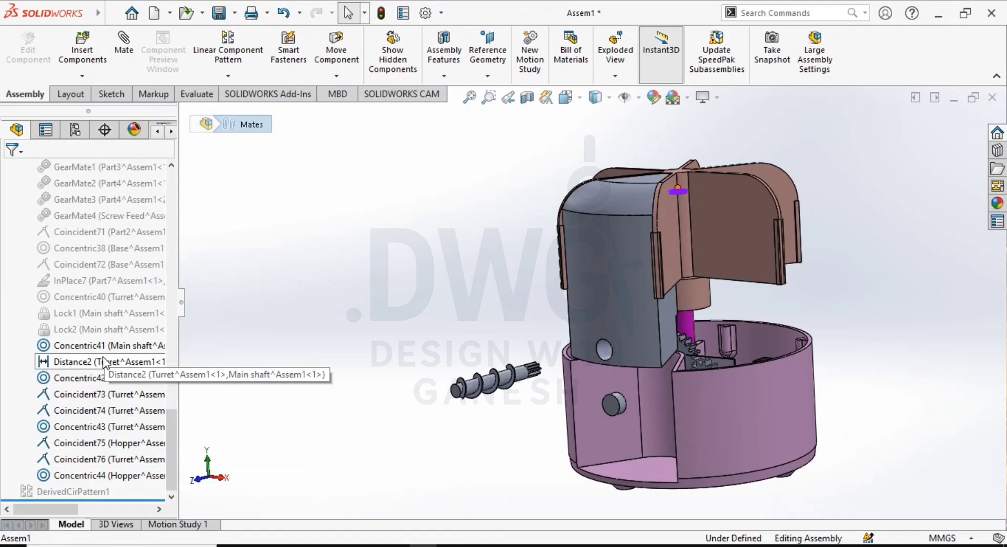
pyautogui.click(99, 399)
pyautogui.press('Delete')
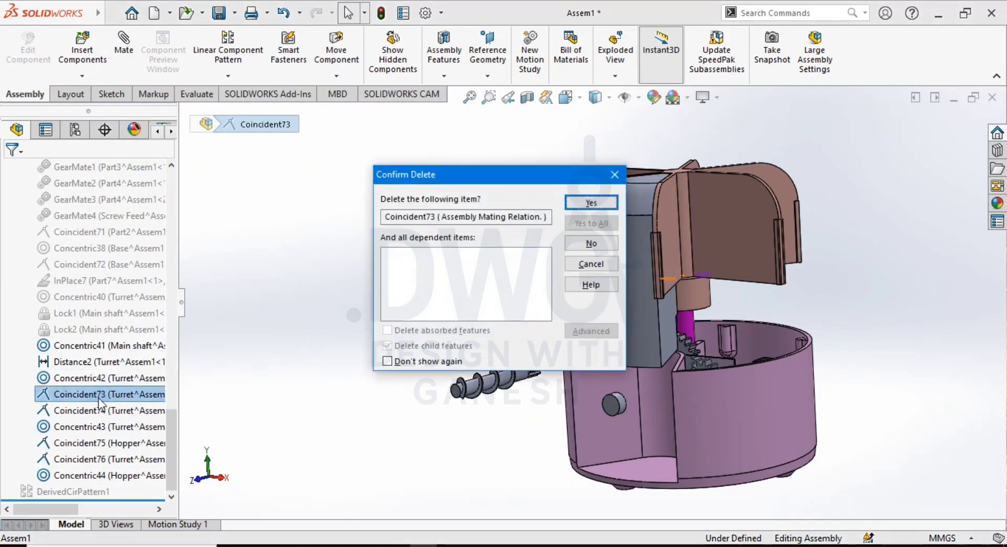
pyautogui.press('Return')
# - Slide the hopper upward out of its slot between the turret blades
pyautogui.click(599, 209)
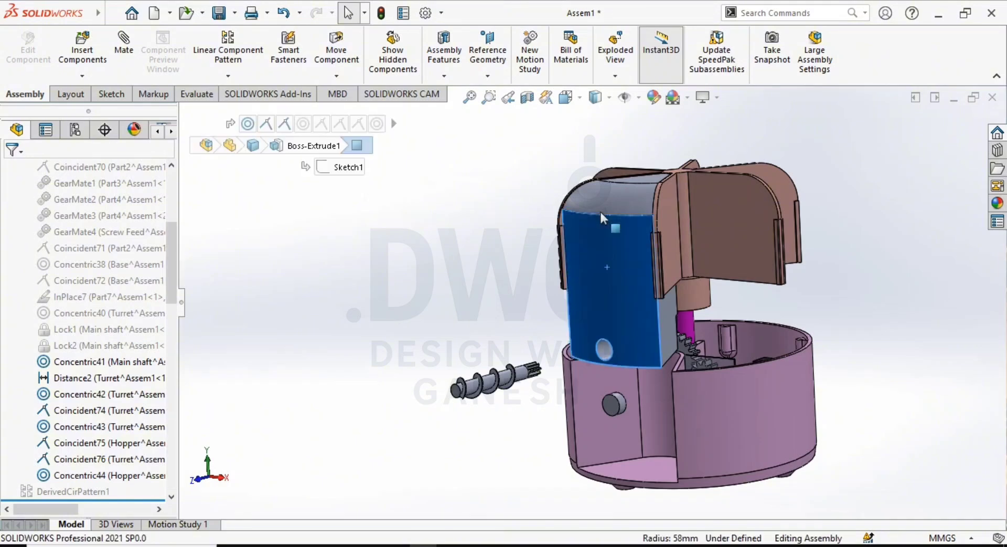
pyautogui.moveTo(599, 209); pyautogui.dragTo(584, 132)
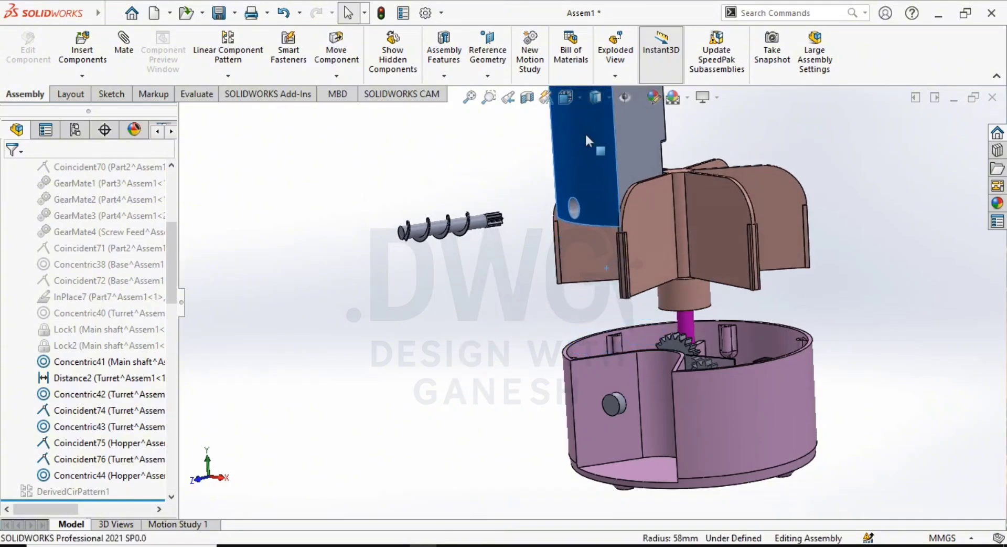
pyautogui.click(492, 319)
pyautogui.scroll(4, 492, 319)
pyautogui.moveTo(697, 276); pyautogui.dragTo(653, 250, button='middle')
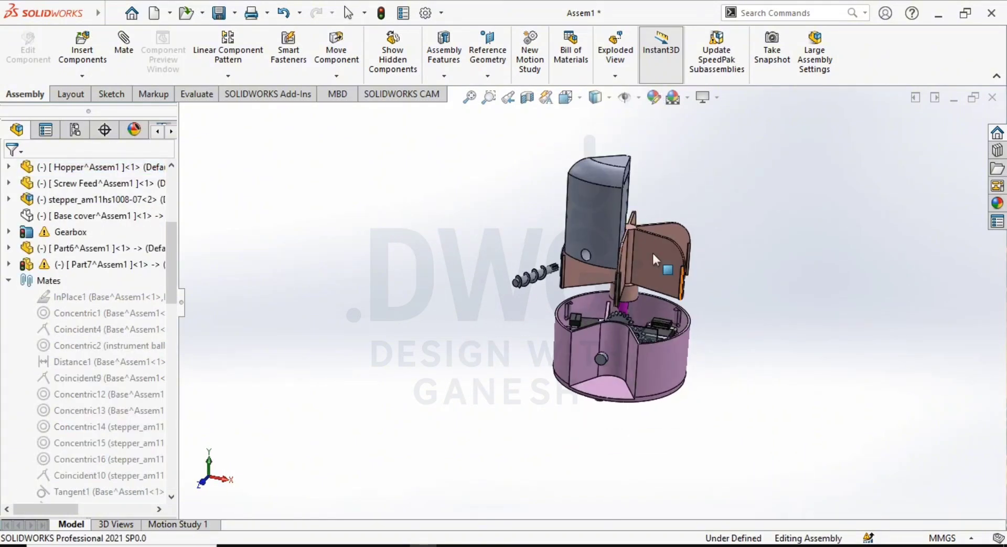
# - Lower the hopper back between the turret blades, leaving it slightly raised above the base
pyautogui.click(583, 226)
pyautogui.moveTo(596, 143); pyautogui.dragTo(612, 330)
pyautogui.click(798, 380)
# - Pull the small cylindrical Part7 out of the base's recess and place it beside the hopper and screw feed
pyautogui.scroll(1, 659, 338)
pyautogui.scroll(-5, 587, 344)
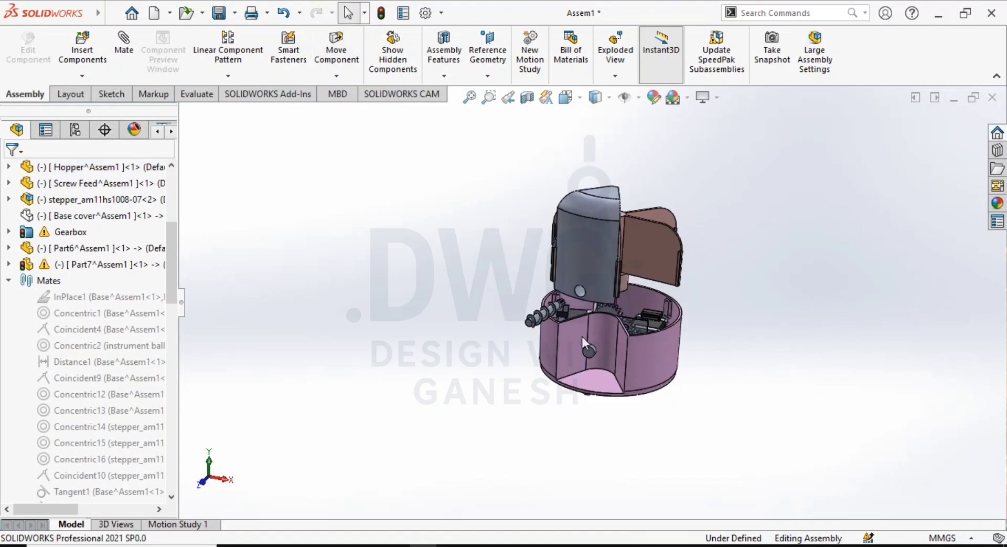
pyautogui.moveTo(601, 363); pyautogui.dragTo(461, 225)
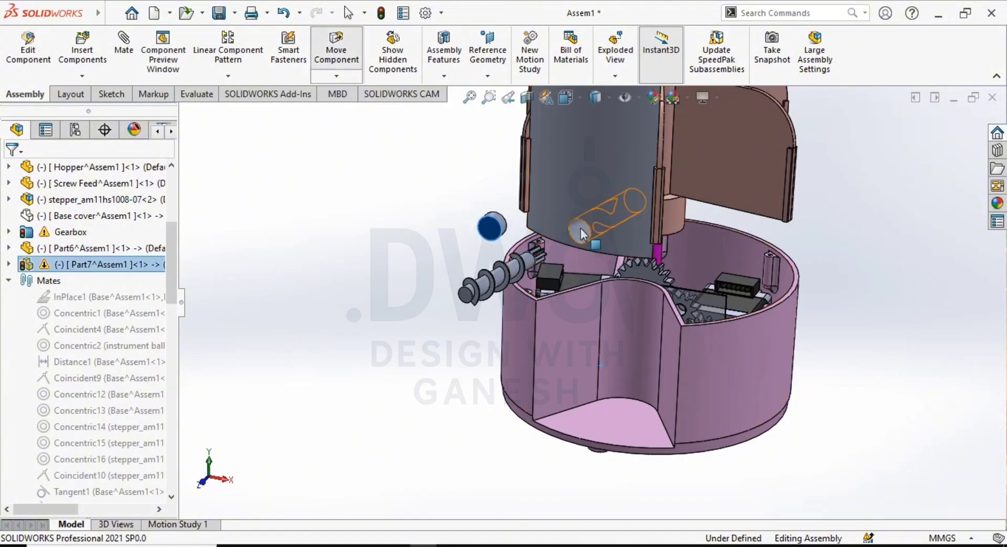
# - Review the separated hopper, screw feed and cylinder against the turret, gears and base
pyautogui.scroll(4, 462, 413)
pyautogui.moveTo(462, 412); pyautogui.dragTo(433, 392, button='middle')
pyautogui.moveTo(660, 268); pyautogui.dragTo(618, 260, button='middle')
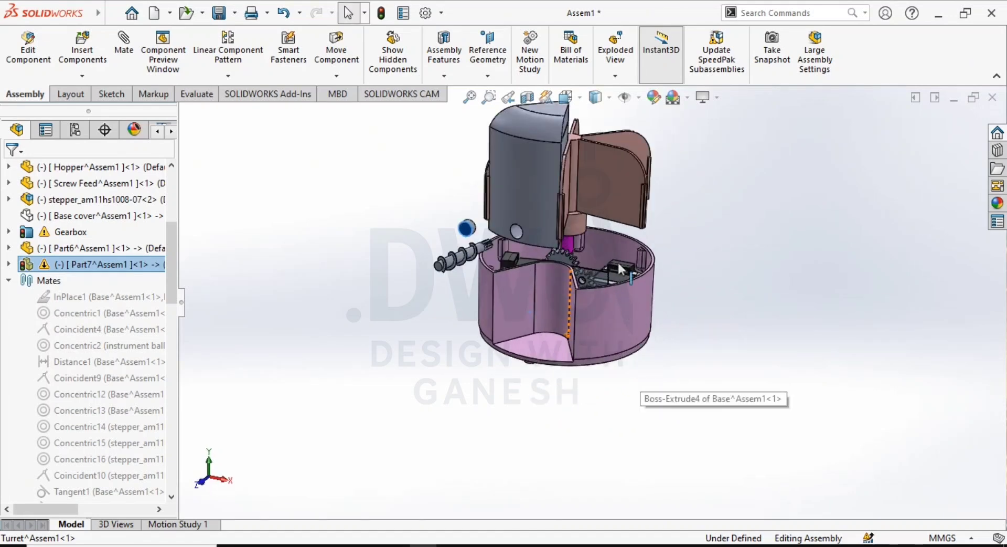
pyautogui.scroll(-3, 583, 209)
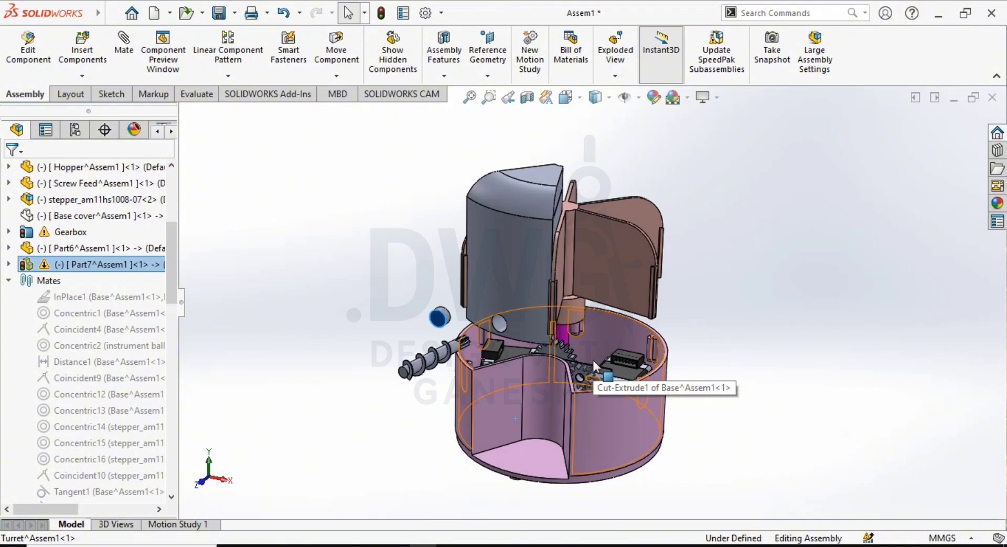
pyautogui.moveTo(594, 362); pyautogui.dragTo(581, 310, button='middle')
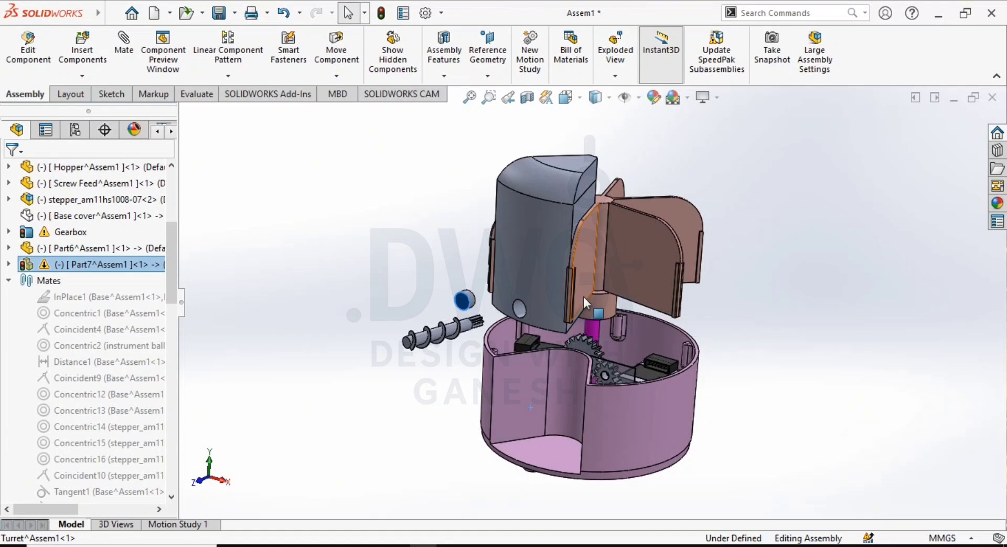
pyautogui.scroll(2, 583, 297)
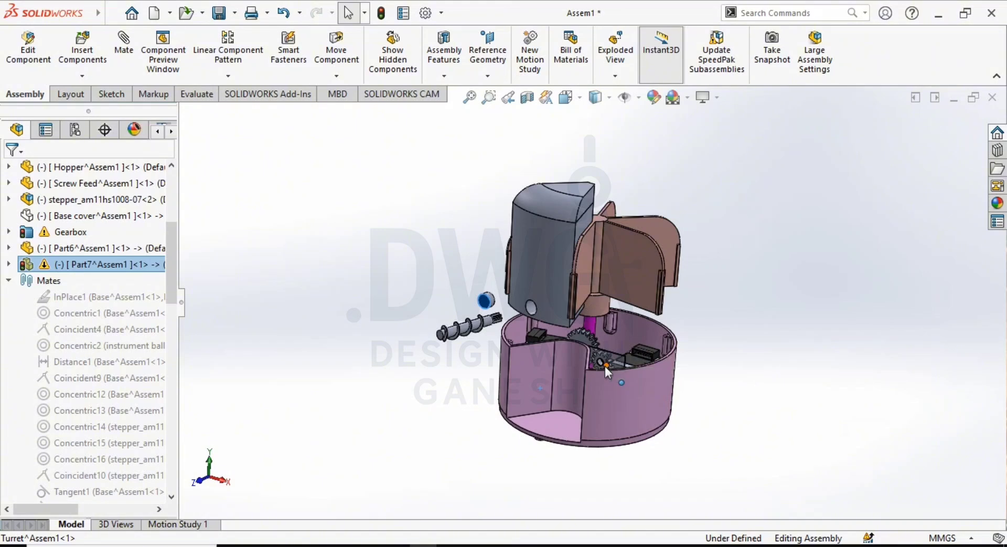
pyautogui.scroll(-1, 628, 335)
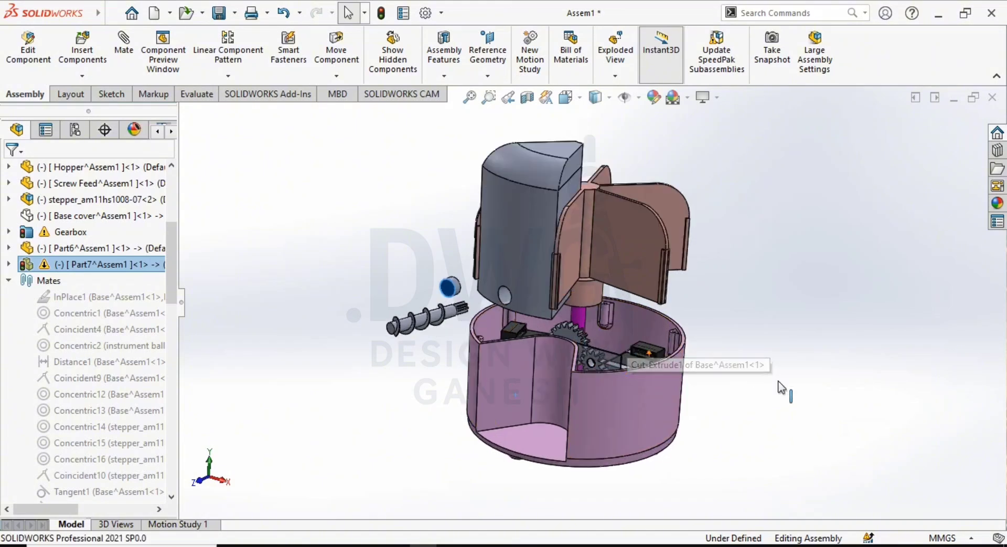
pyautogui.click(716, 339)
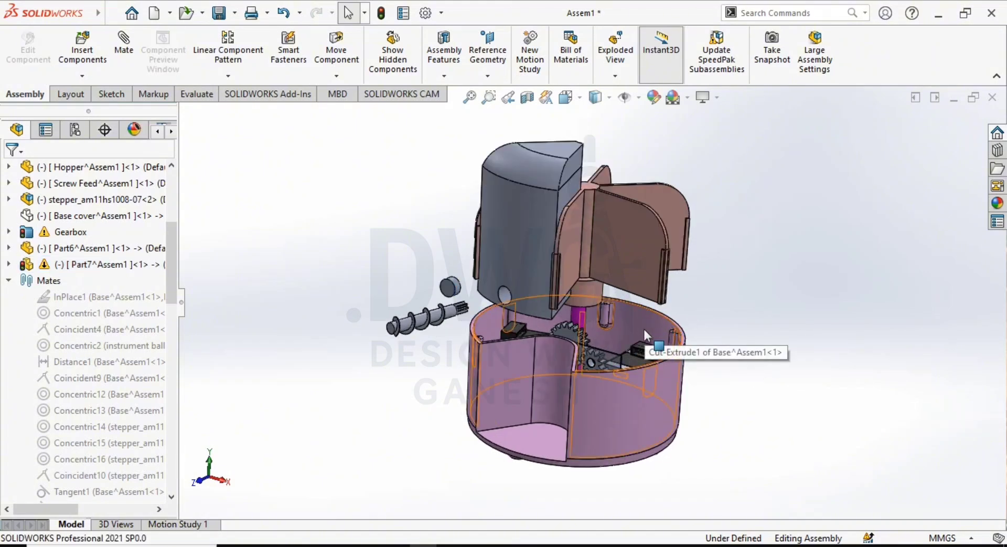